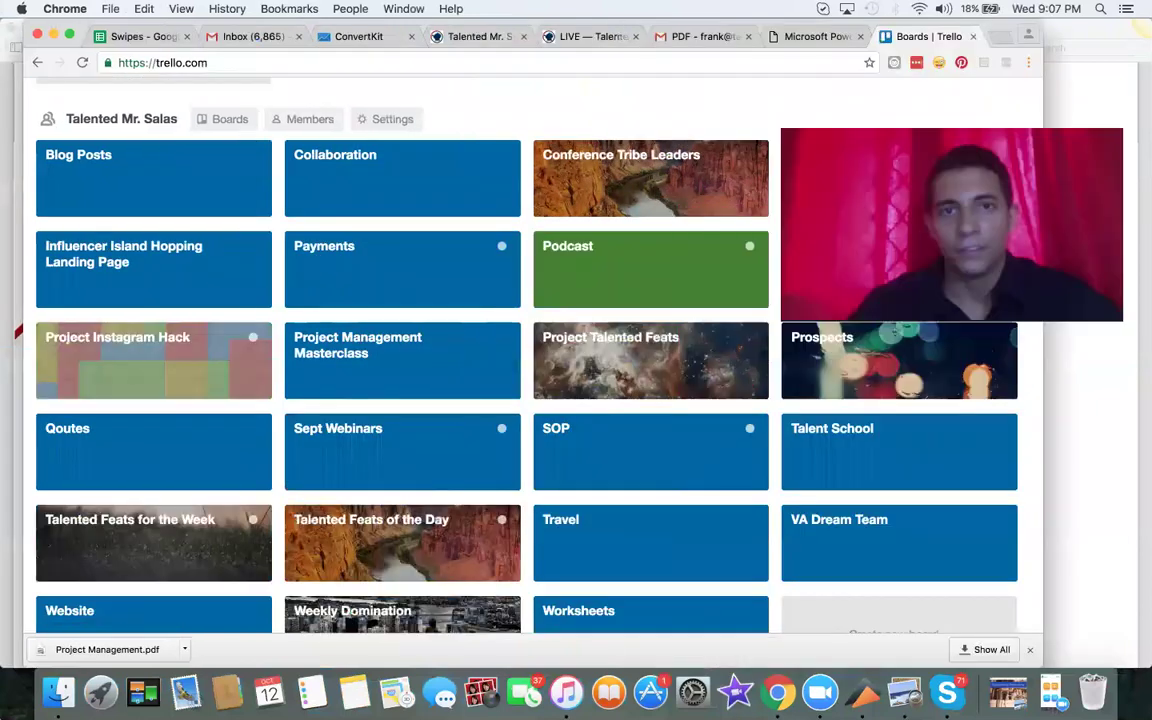
# Look over the personal and team boards on the boards overview page.
pyautogui.scroll(3, 60, 270)
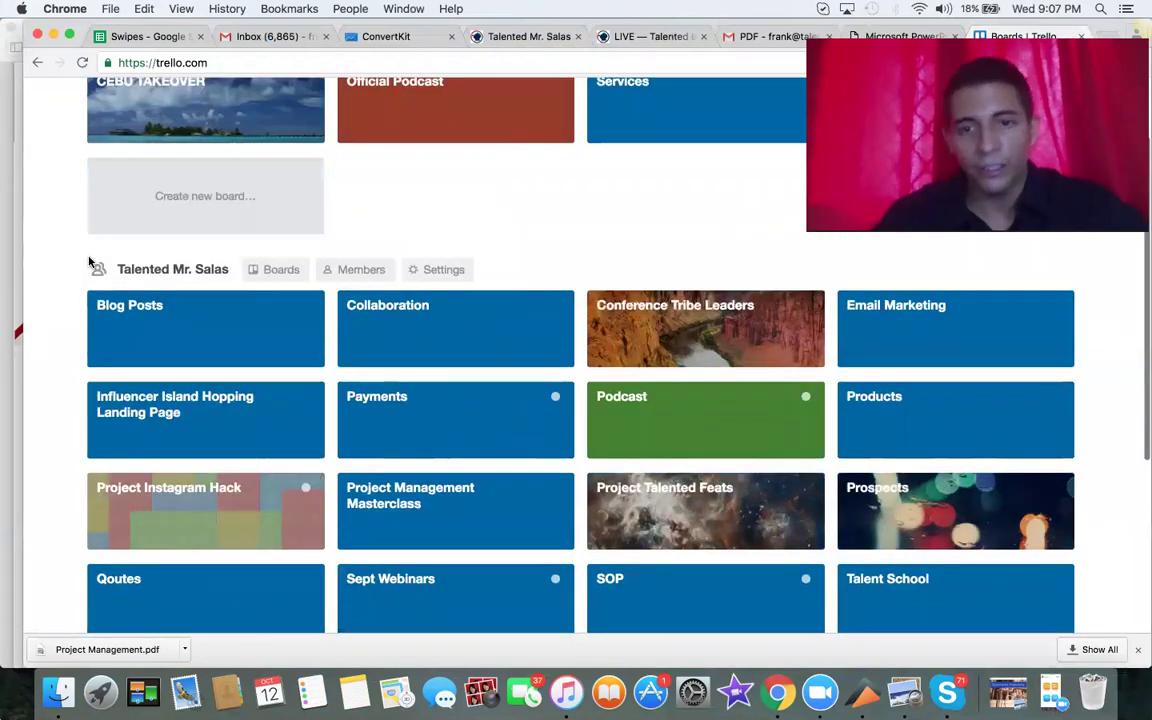
pyautogui.scroll(-5, 89, 262)
pyautogui.scroll(5, 89, 262)
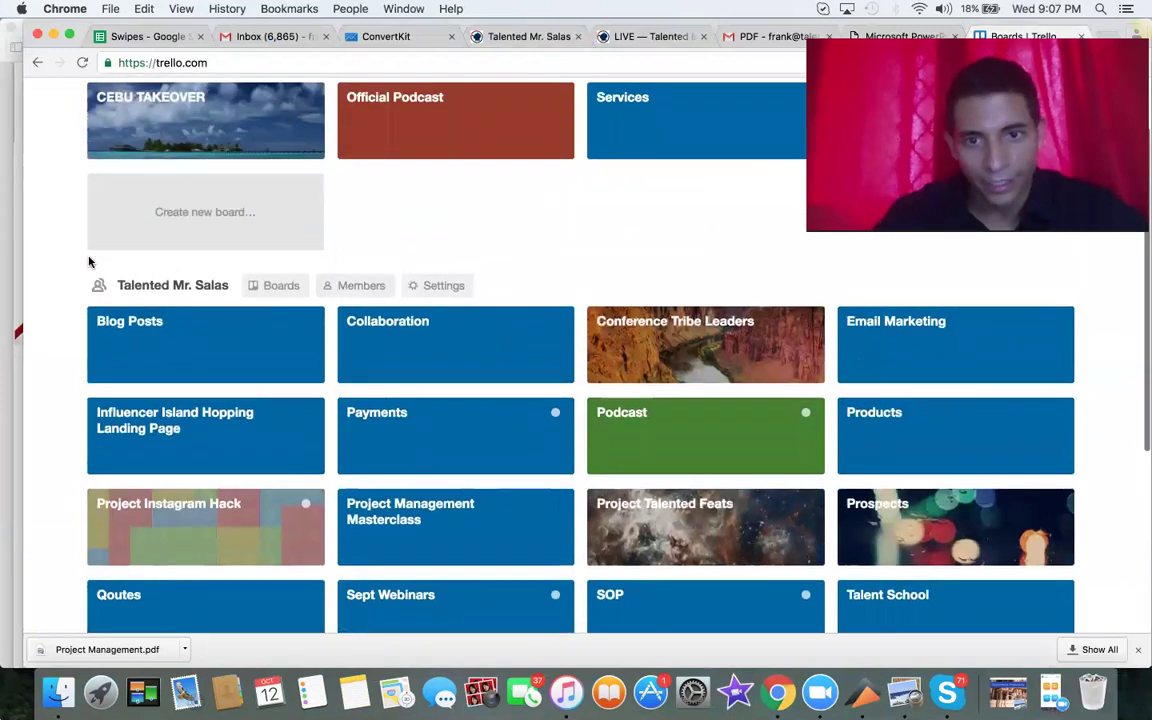
pyautogui.scroll(-5, 89, 262)
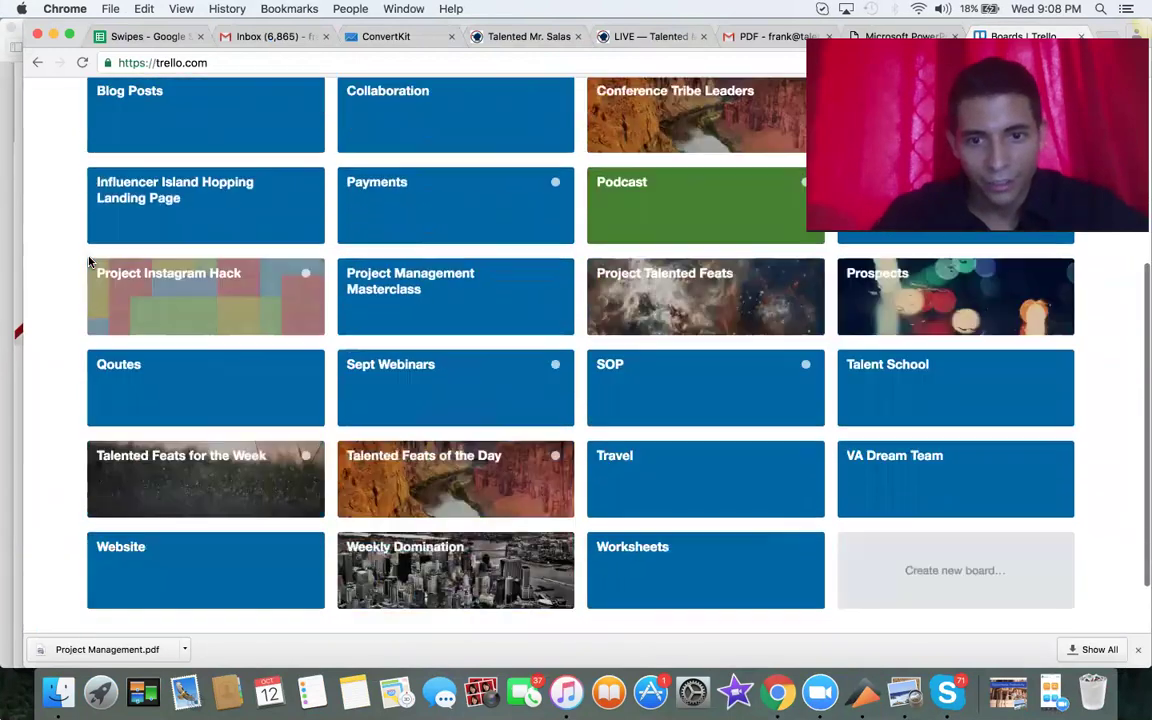
pyautogui.scroll(-1, 89, 262)
pyautogui.scroll(7, 89, 262)
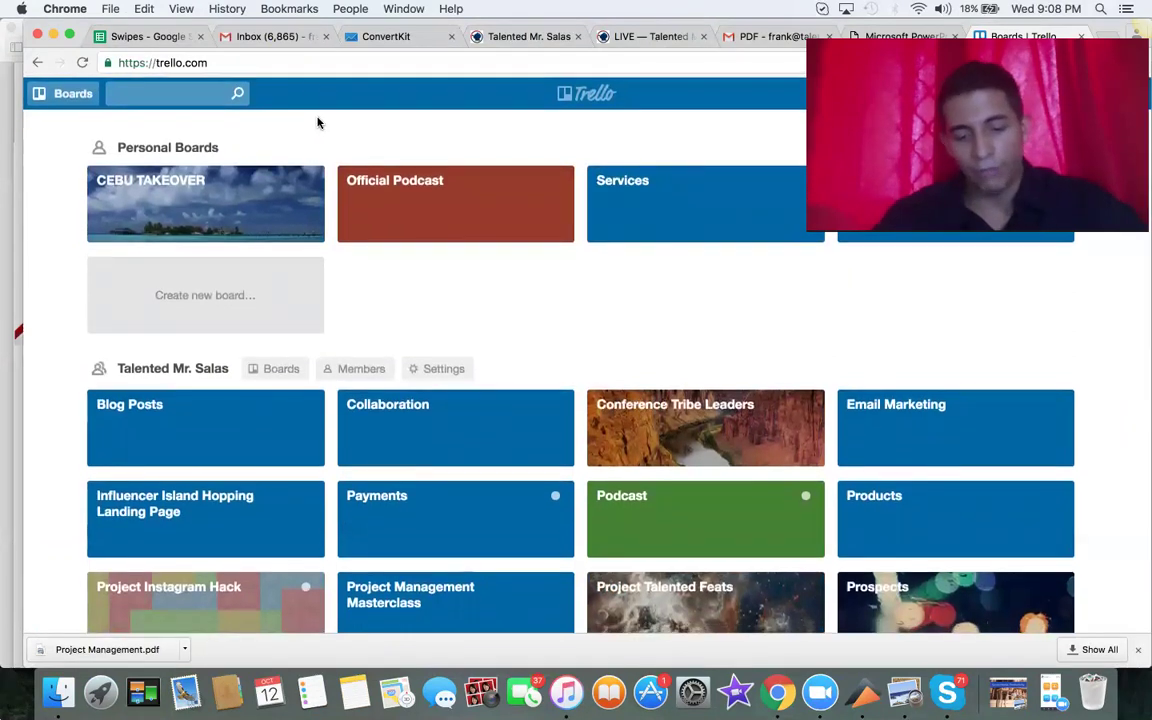
# Create a team-visible board titled "Project Management Masterclass" in the preset team.
pyautogui.moveTo(198, 45); pyautogui.dragTo(233, 176)
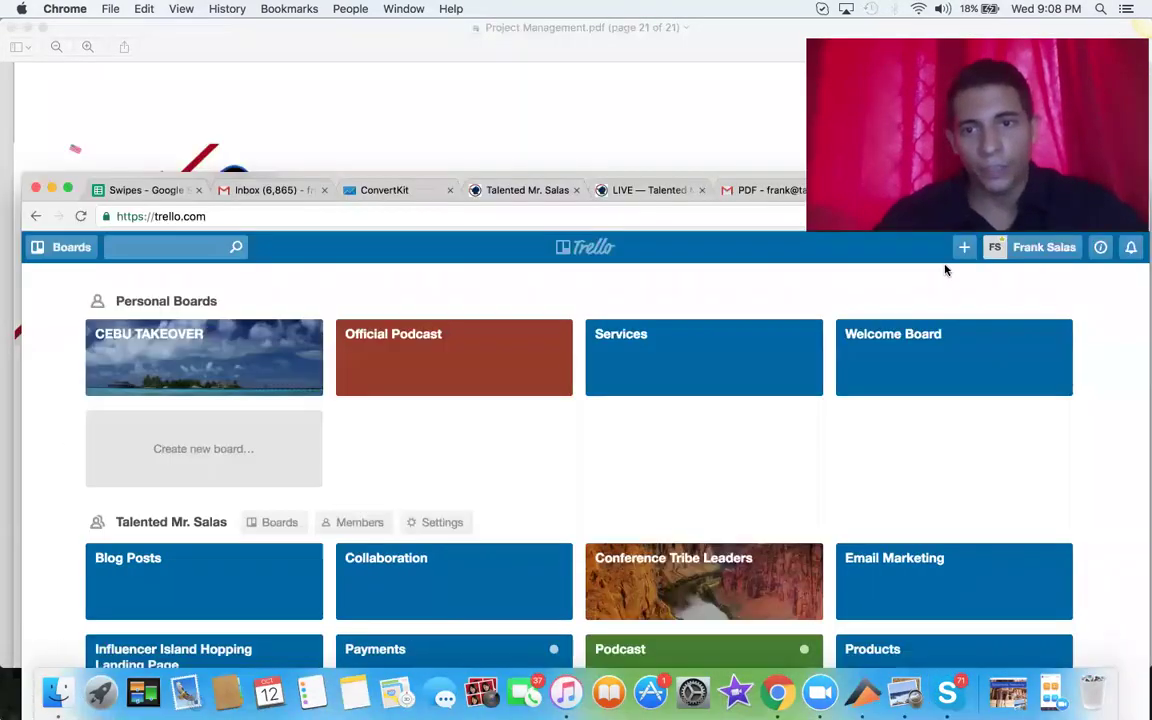
pyautogui.click(964, 248)
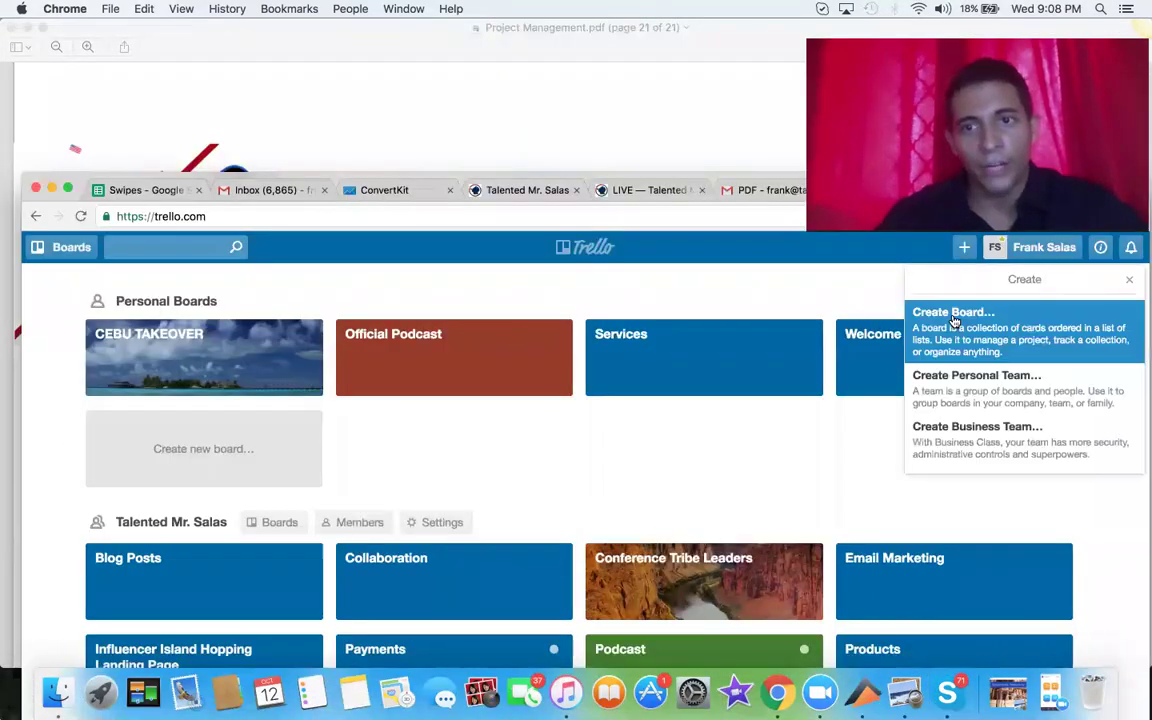
pyautogui.click(951, 318)
pyautogui.click(945, 329)
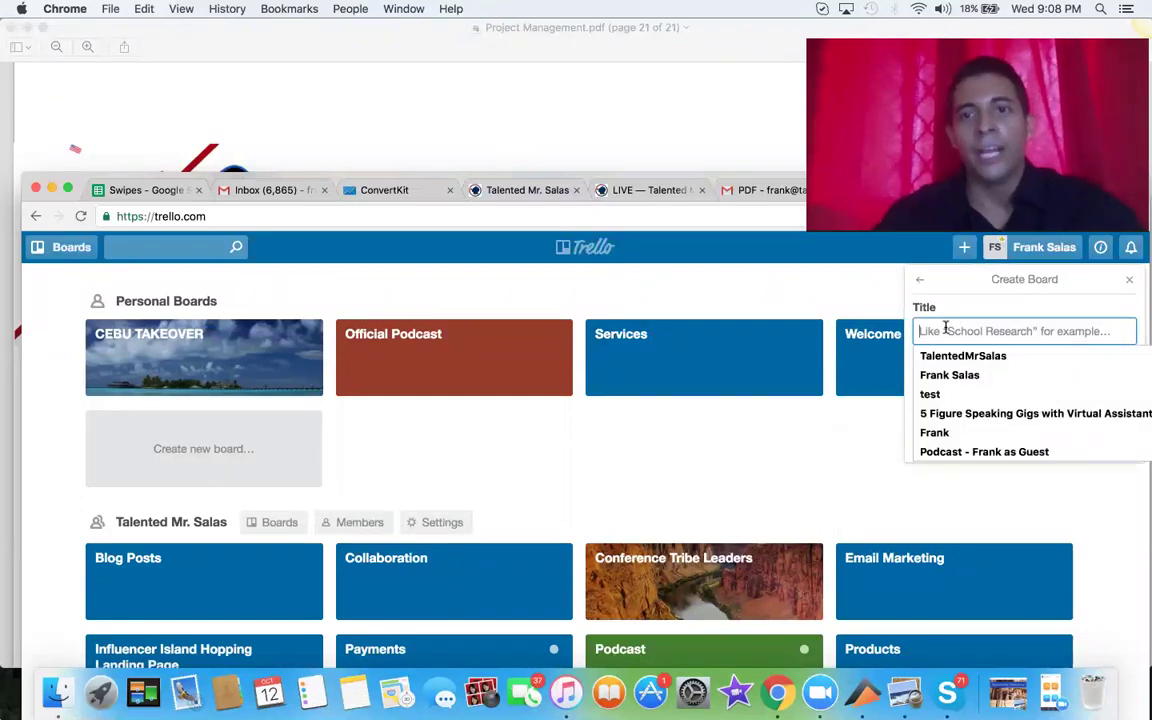
pyautogui.write('Project Management Masterclass')
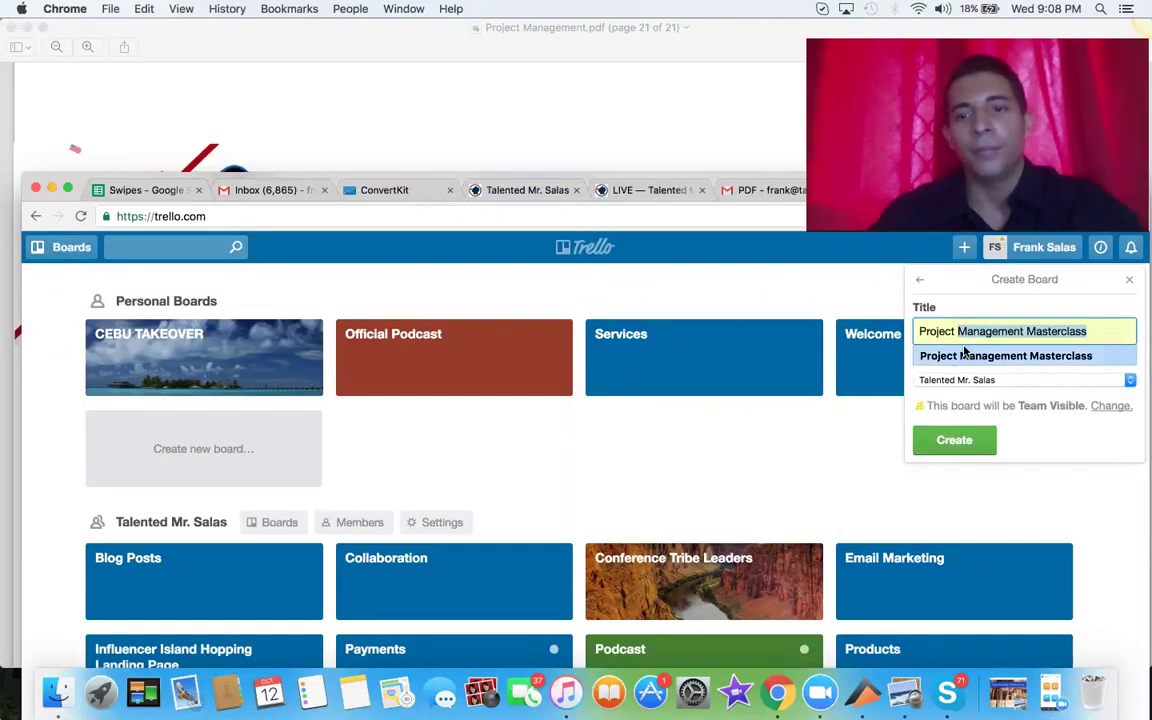
pyautogui.click(965, 355)
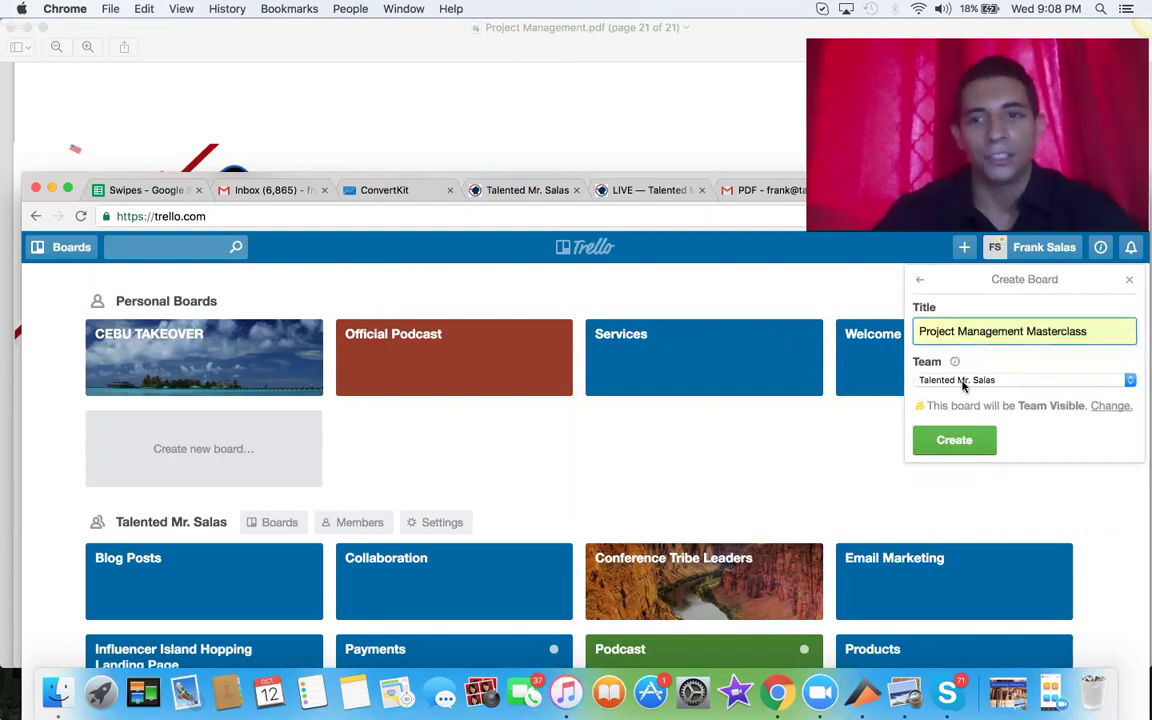
pyautogui.click(954, 440)
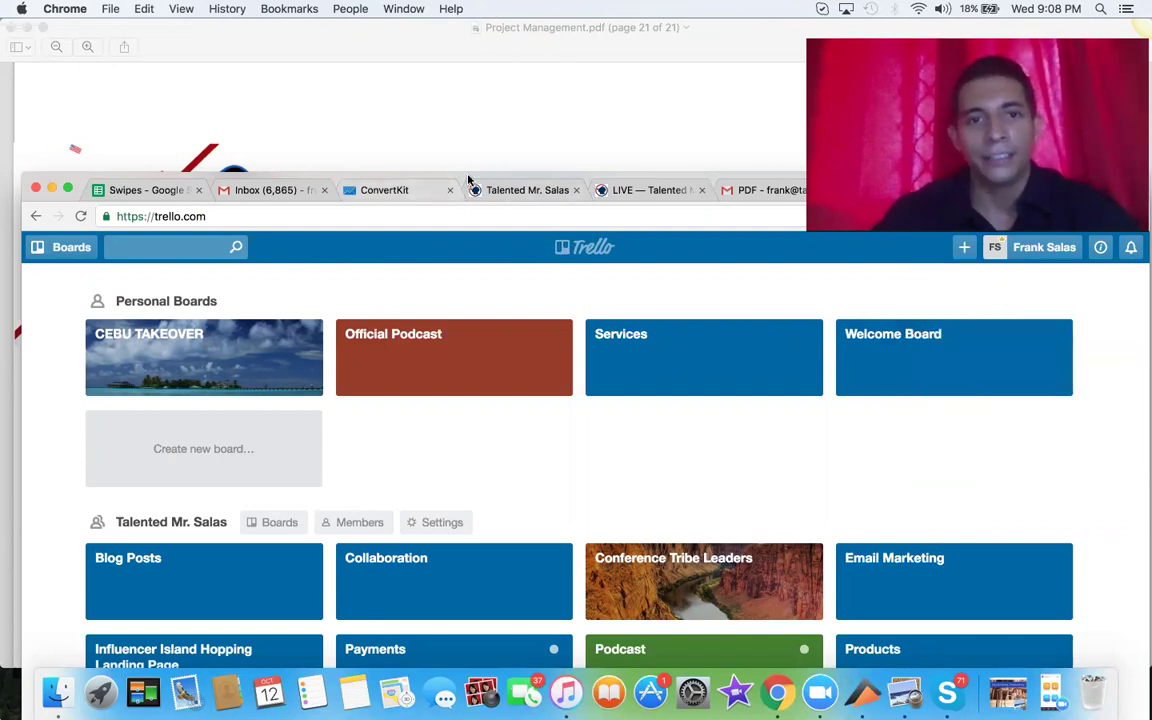
pyautogui.moveTo(460, 183); pyautogui.dragTo(460, 22)
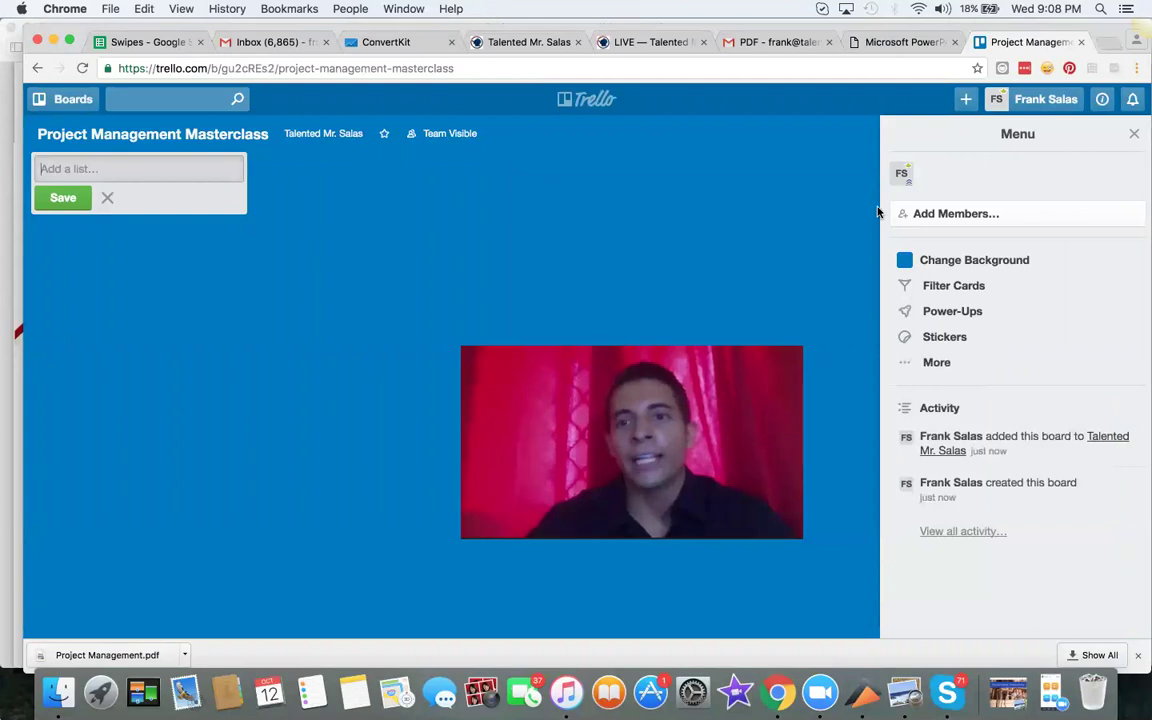
# Add the team member with initials TG to the new board and hide the board menu.
pyautogui.click(958, 216)
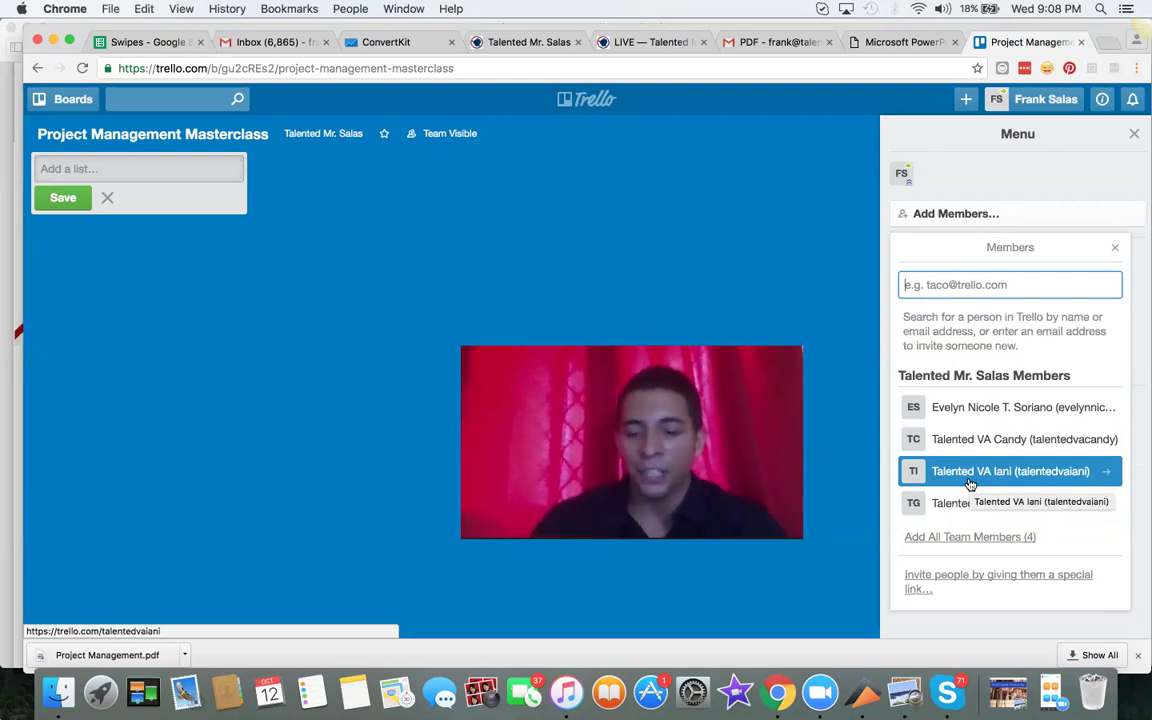
pyautogui.click(916, 512)
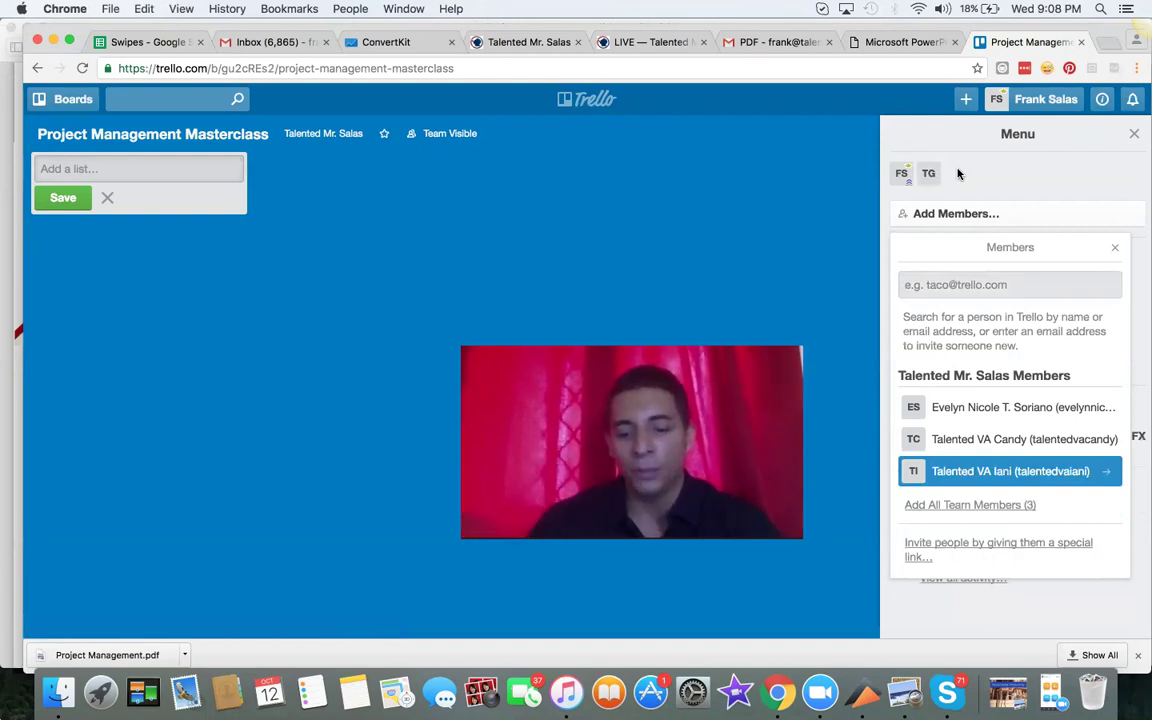
pyautogui.click(1134, 135)
pyautogui.click(1112, 134)
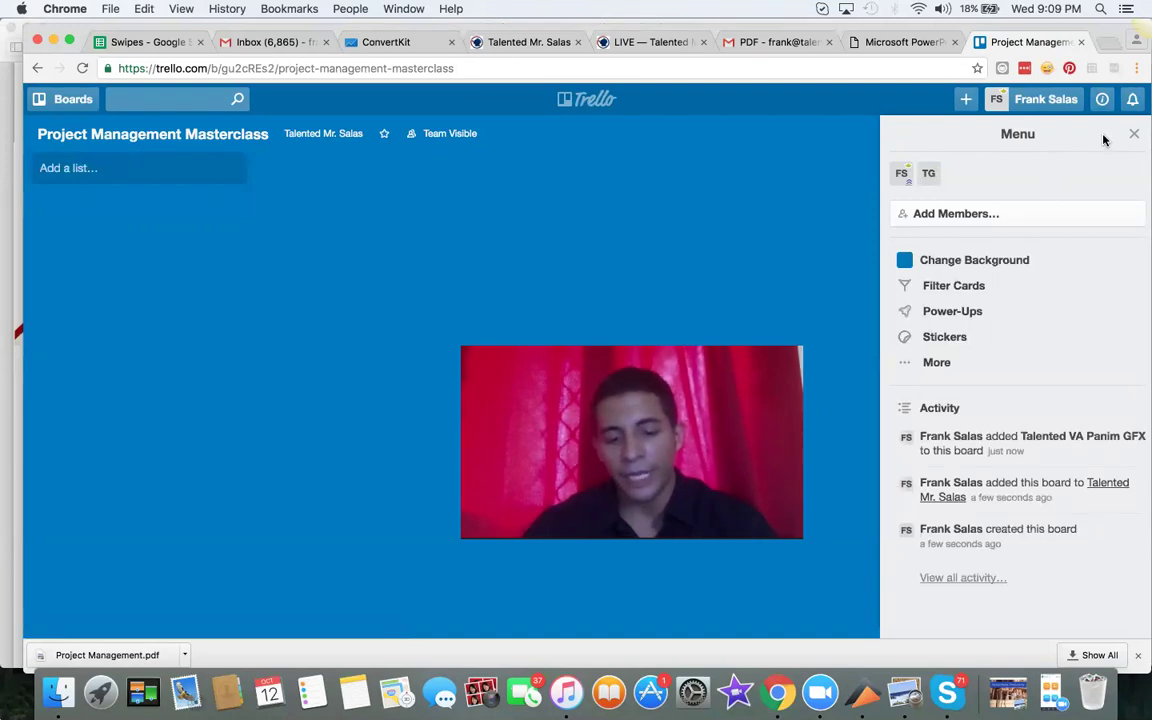
pyautogui.click(1134, 133)
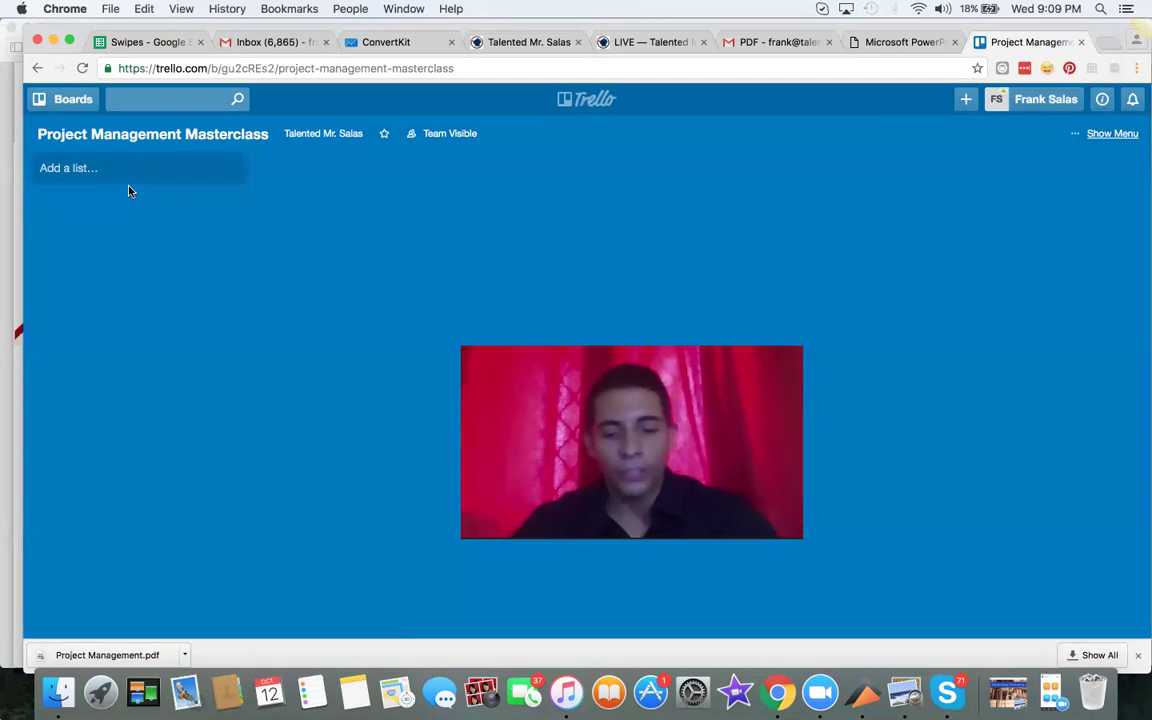
# Add three lists to the board named "Hit List", "Target Acquired" and "Target Elimnated".
pyautogui.click(67, 178)
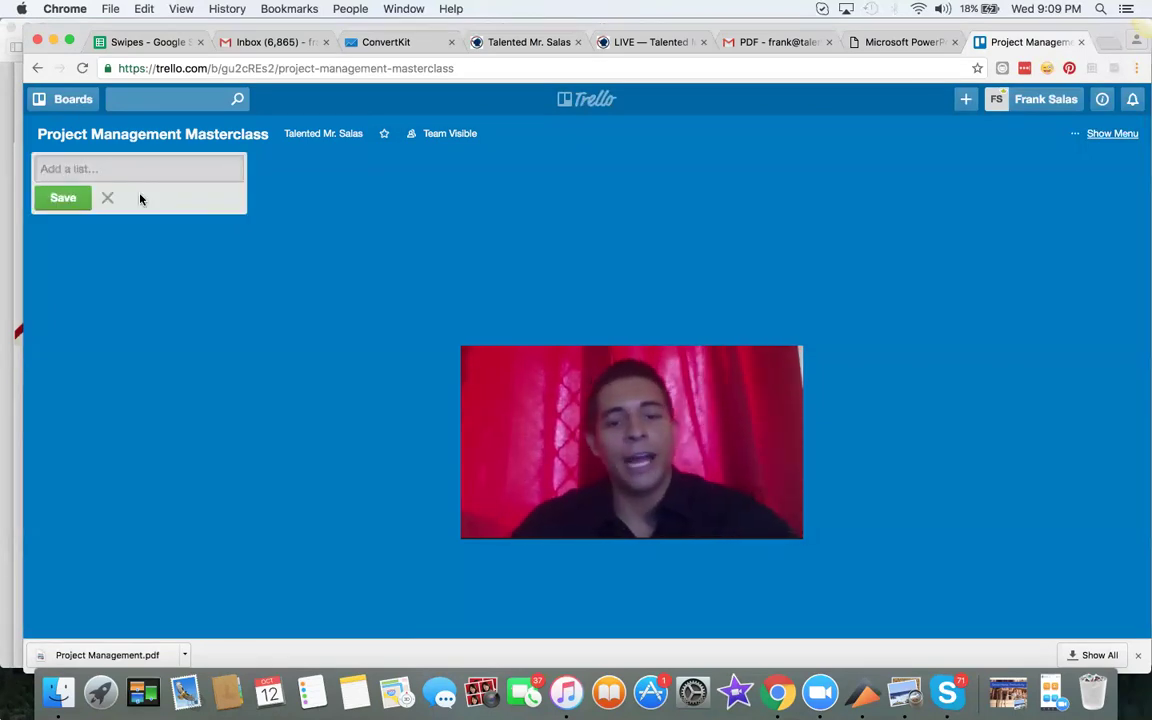
pyautogui.write('Hit List')
pyautogui.press('Return')
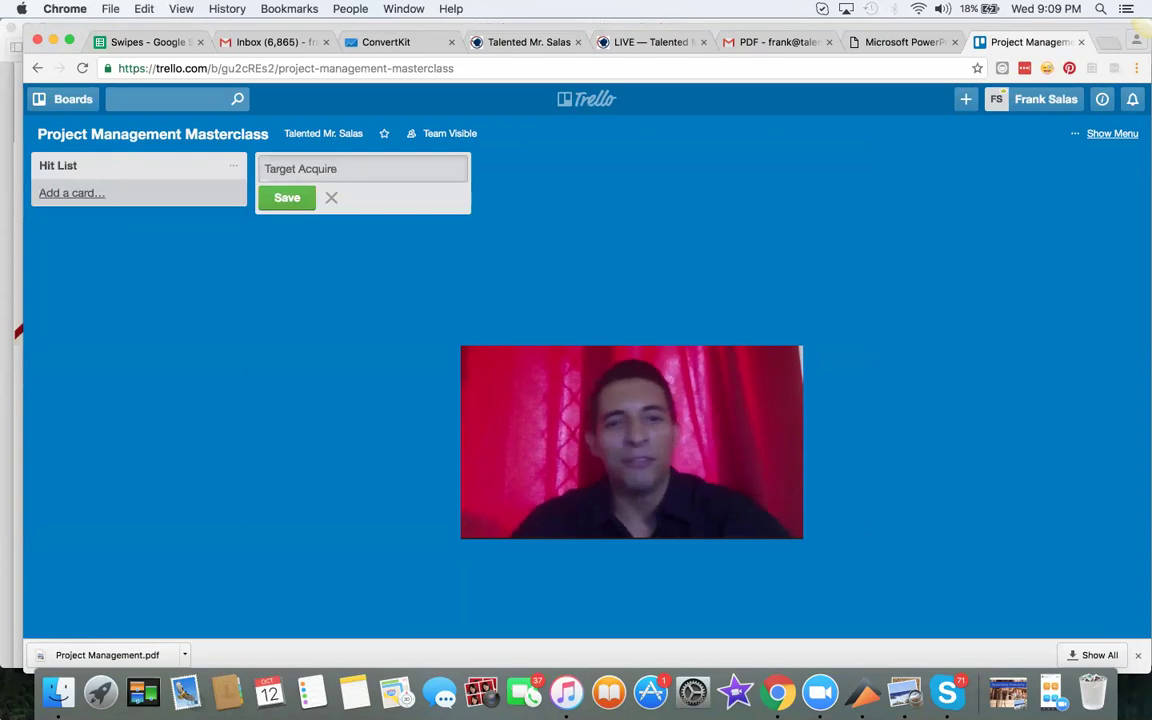
pyautogui.write('Target Acquired')
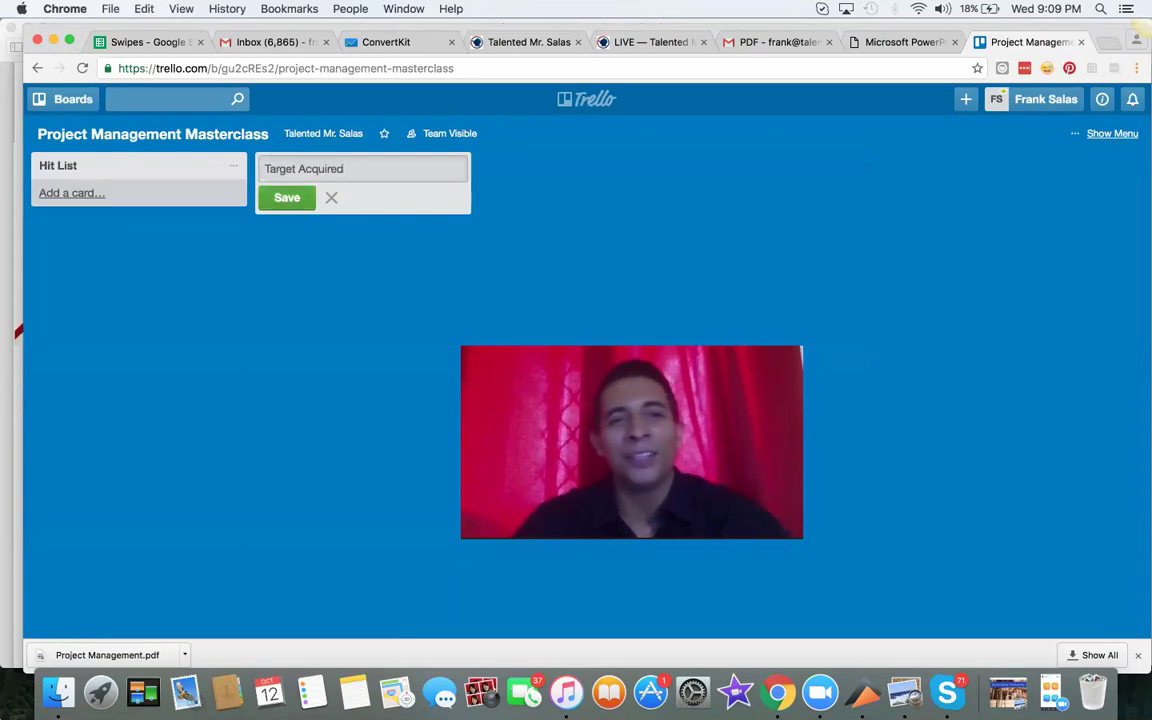
pyautogui.click(287, 199)
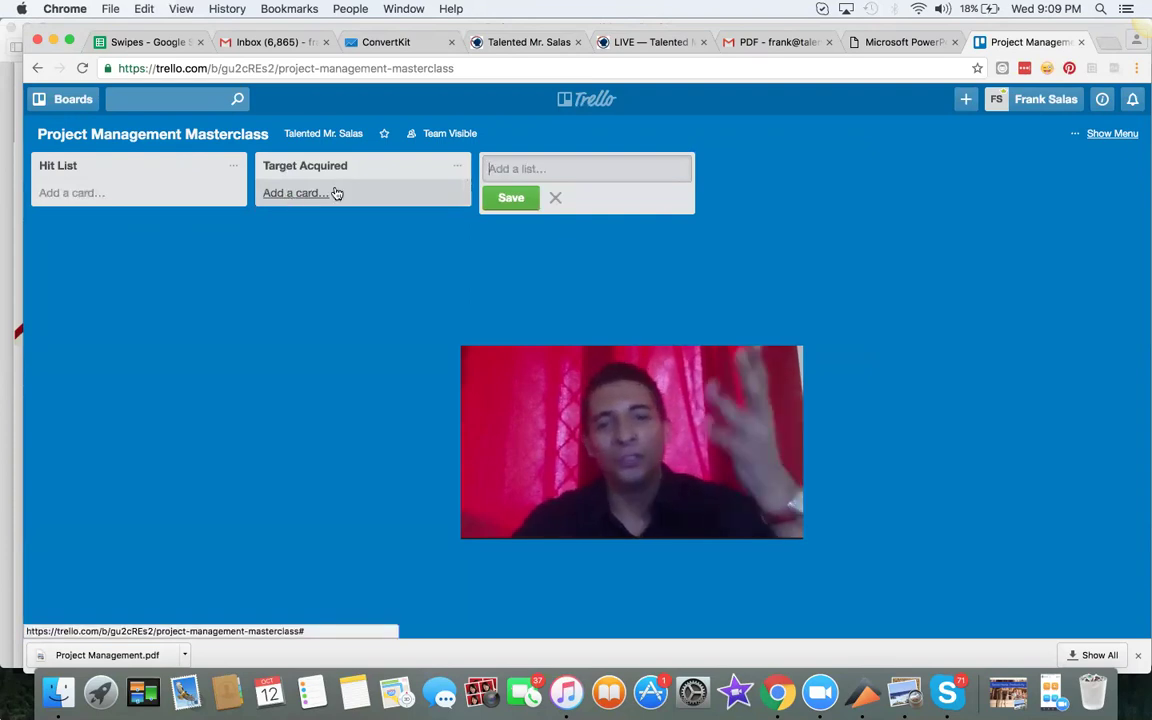
pyautogui.write('Target Elim')
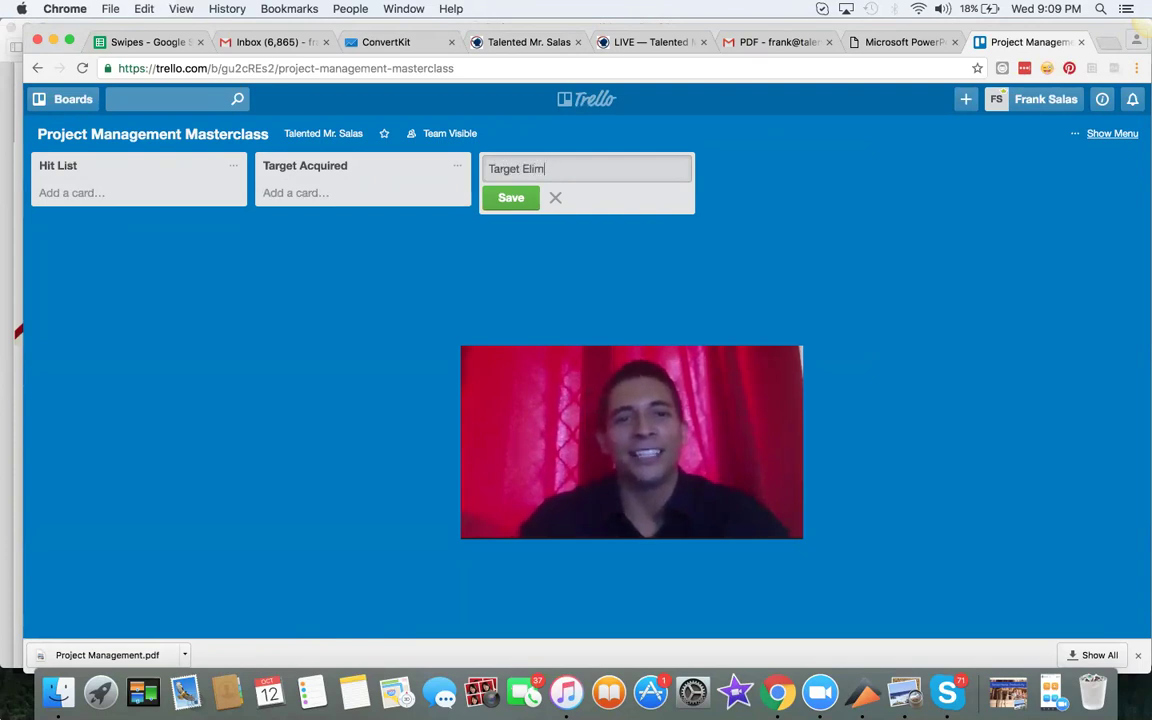
pyautogui.write('nated')
pyautogui.press('Return')
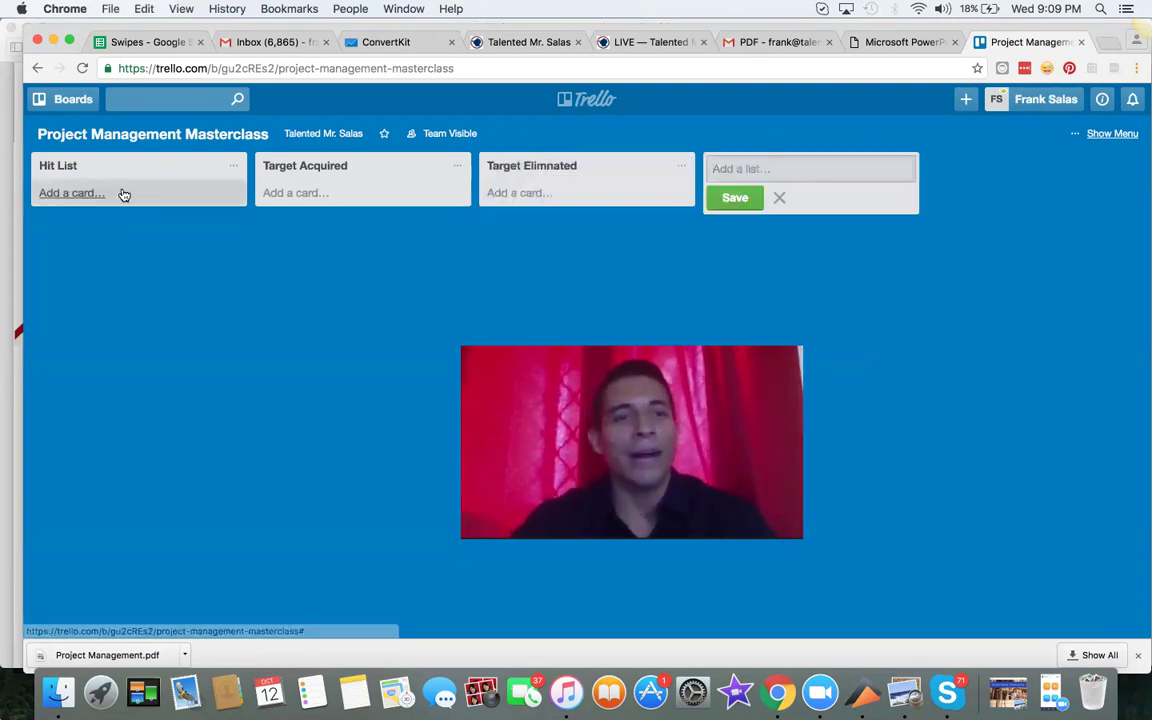
# Add the card "to do list" to Hit List, "doing" to Target Acquired and "done" to Target Elimnated.
pyautogui.click(88, 195)
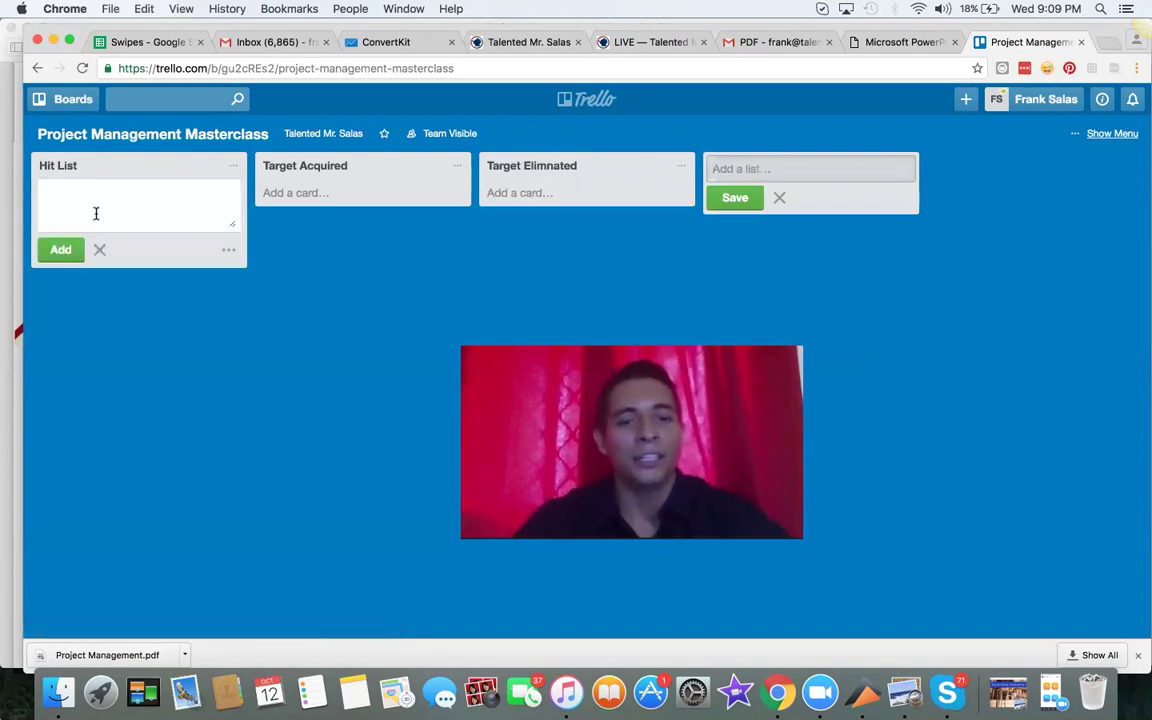
pyautogui.write('to do list')
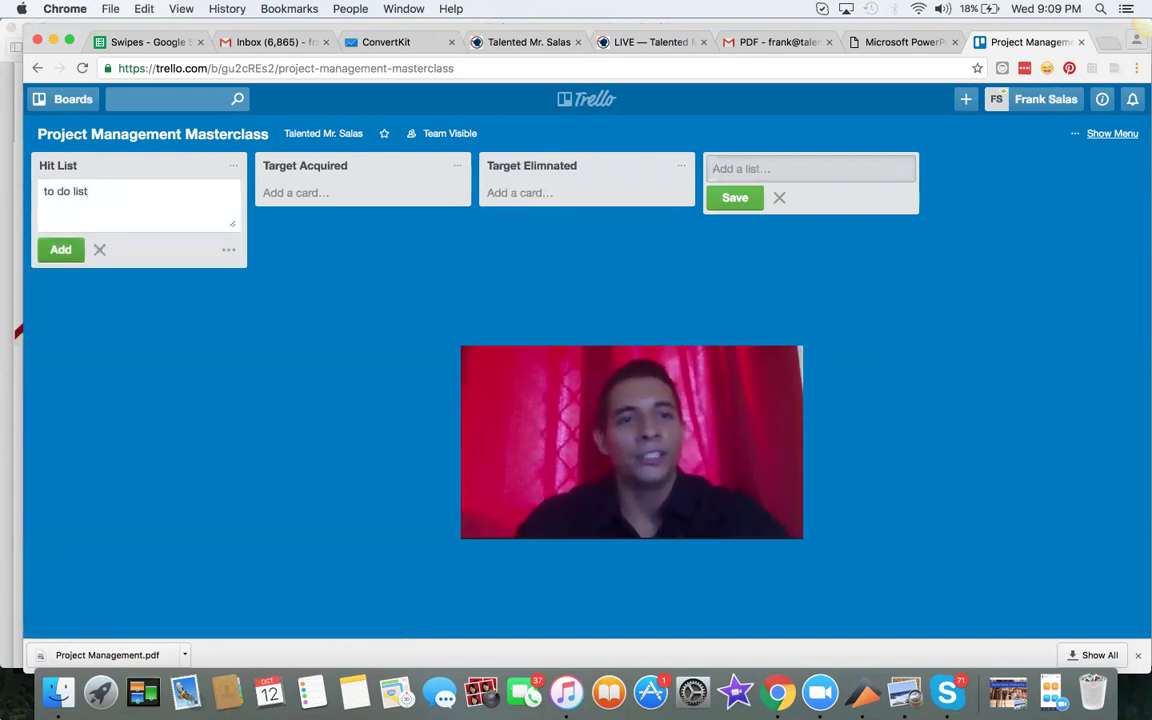
pyautogui.click(62, 250)
pyautogui.click(296, 193)
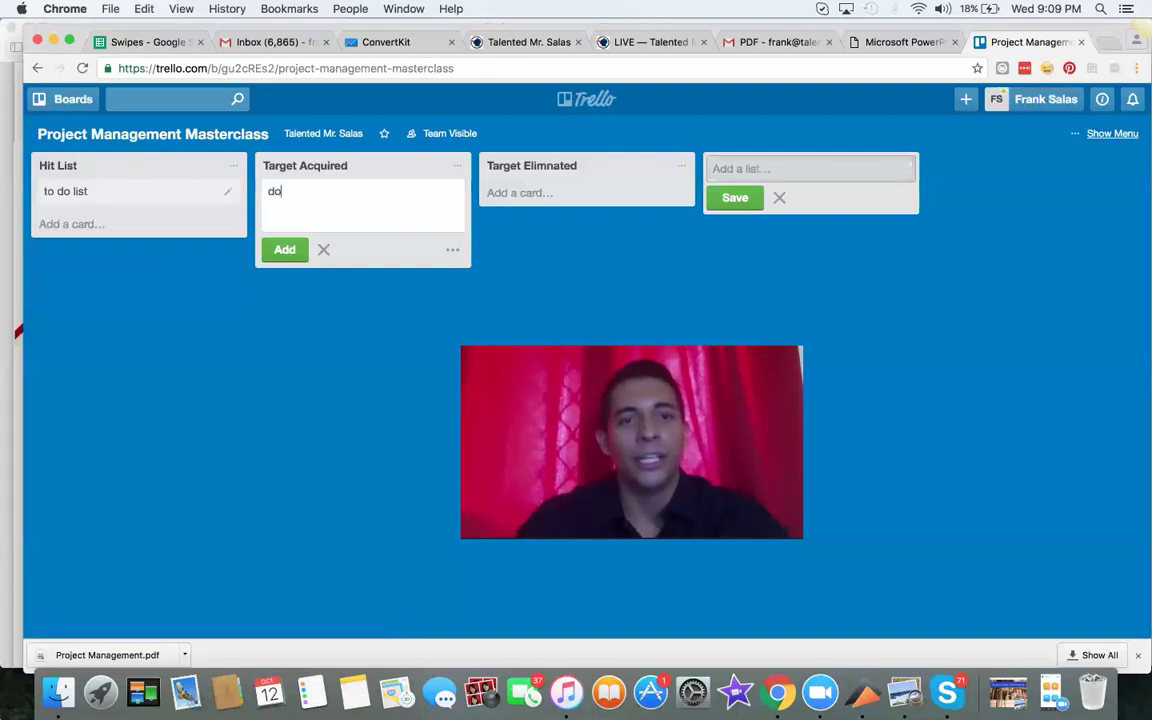
pyautogui.press('Return')
pyautogui.click(524, 194)
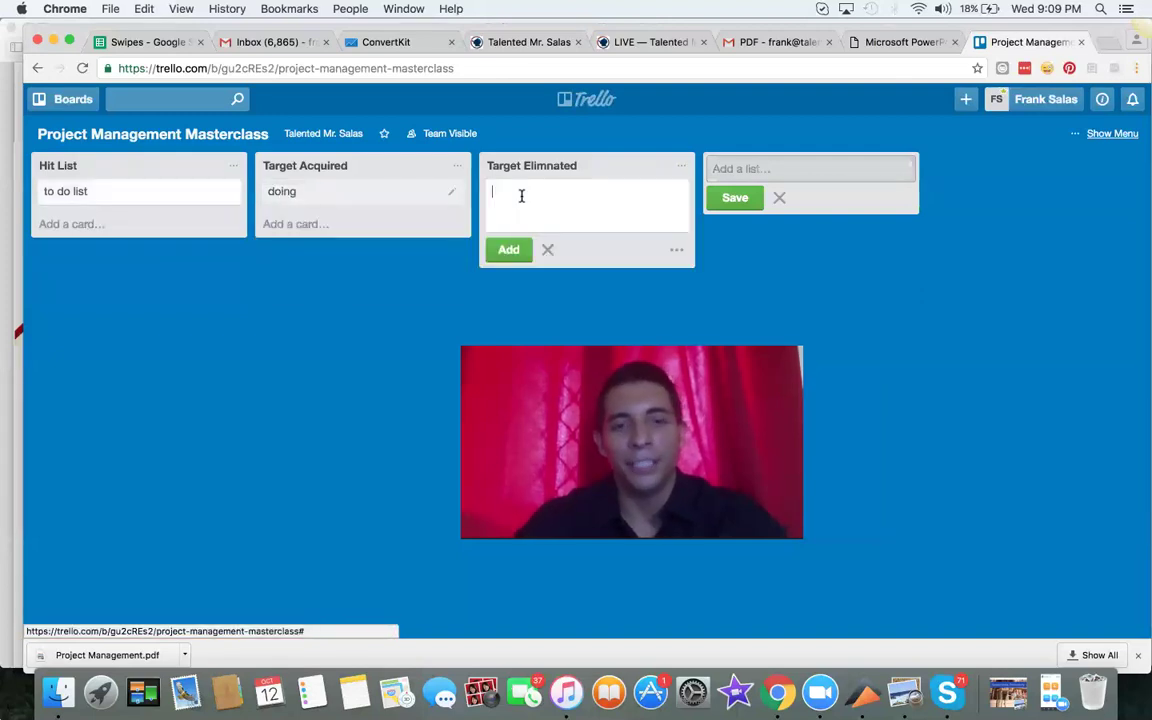
pyautogui.write('done')
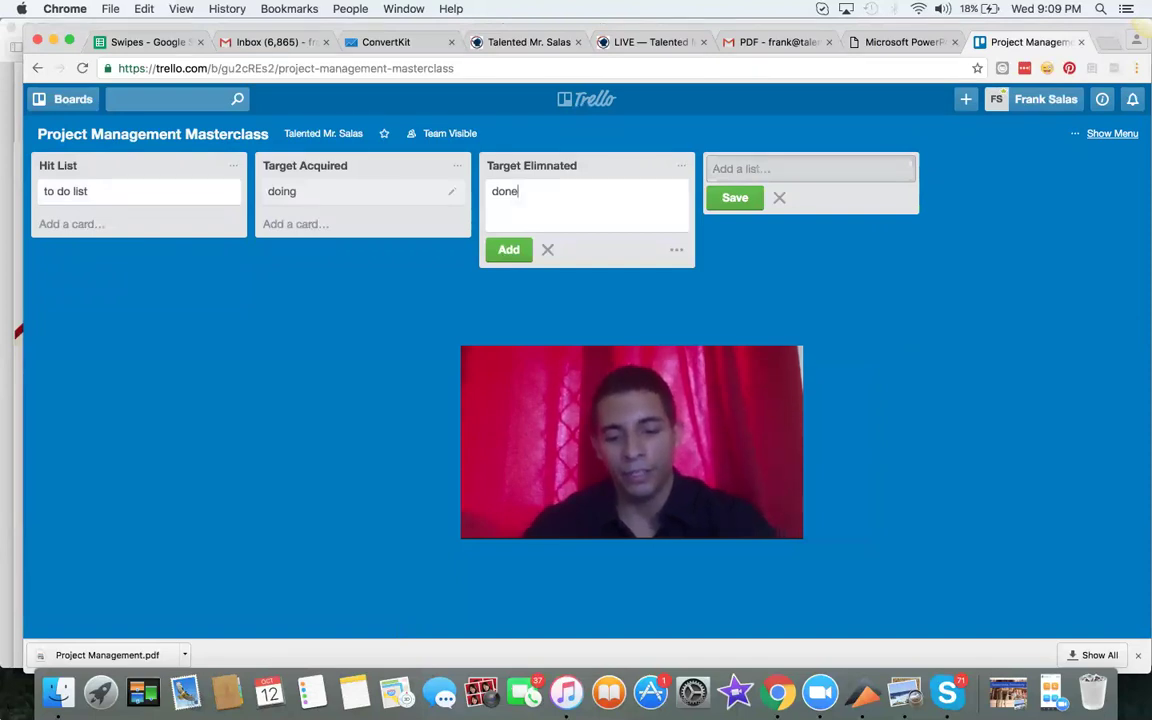
pyautogui.click(507, 251)
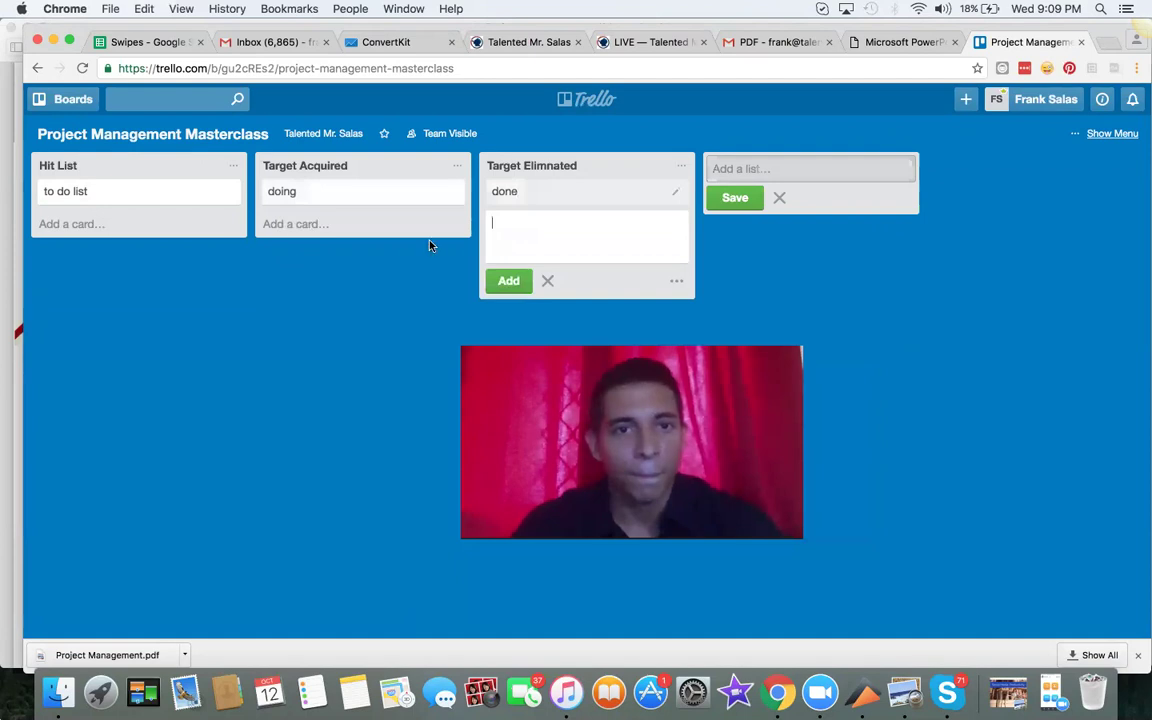
# Switch to the Swipes spreadsheet and examine the second webinar's promotion name, captions, emojis, hashtags and calls to action.
pyautogui.click(138, 44)
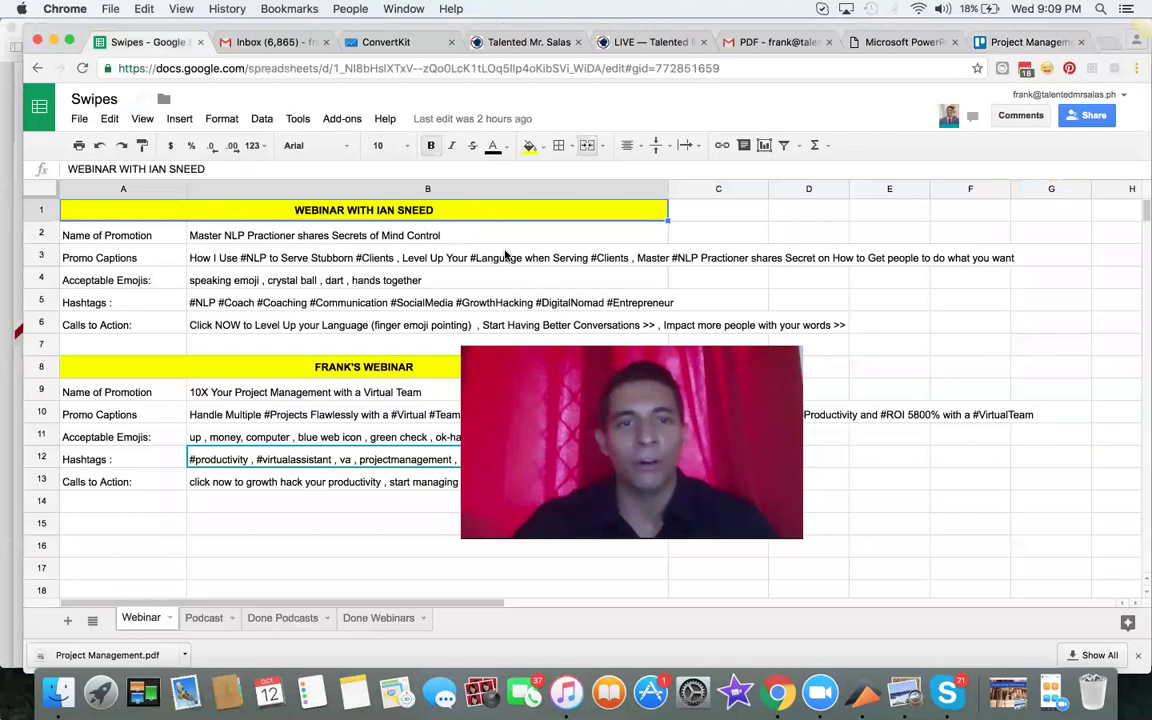
pyautogui.click(140, 392)
pyautogui.click(205, 394)
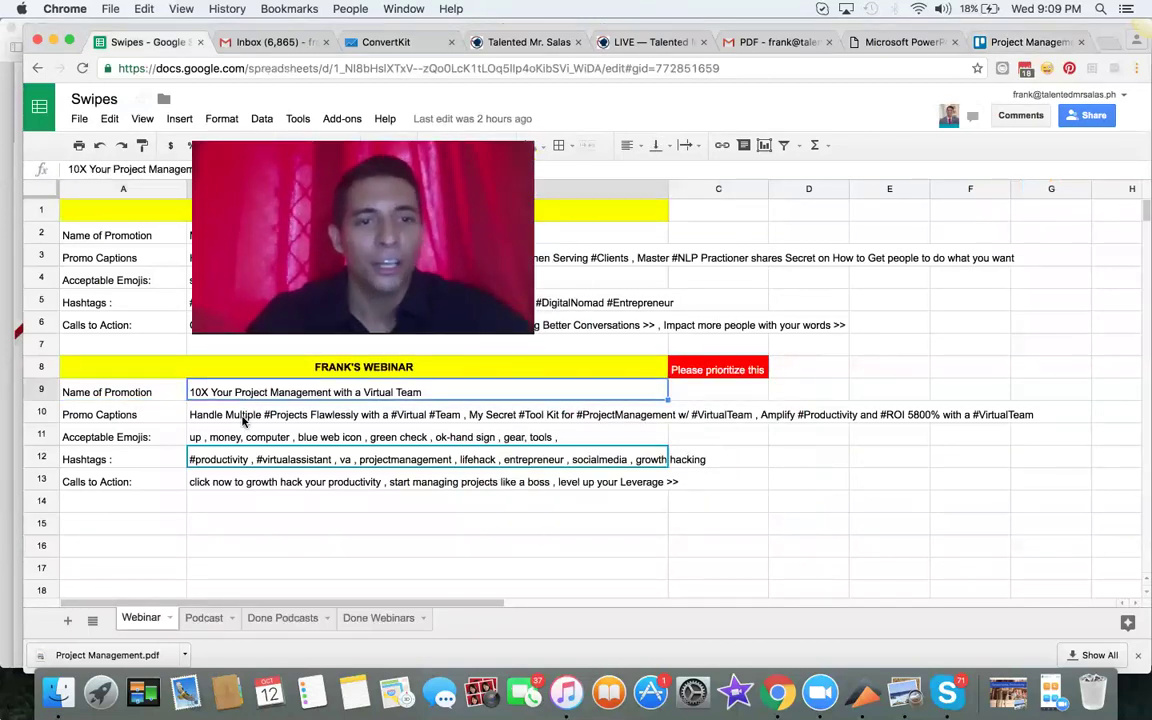
pyautogui.click(226, 437)
pyautogui.click(256, 418)
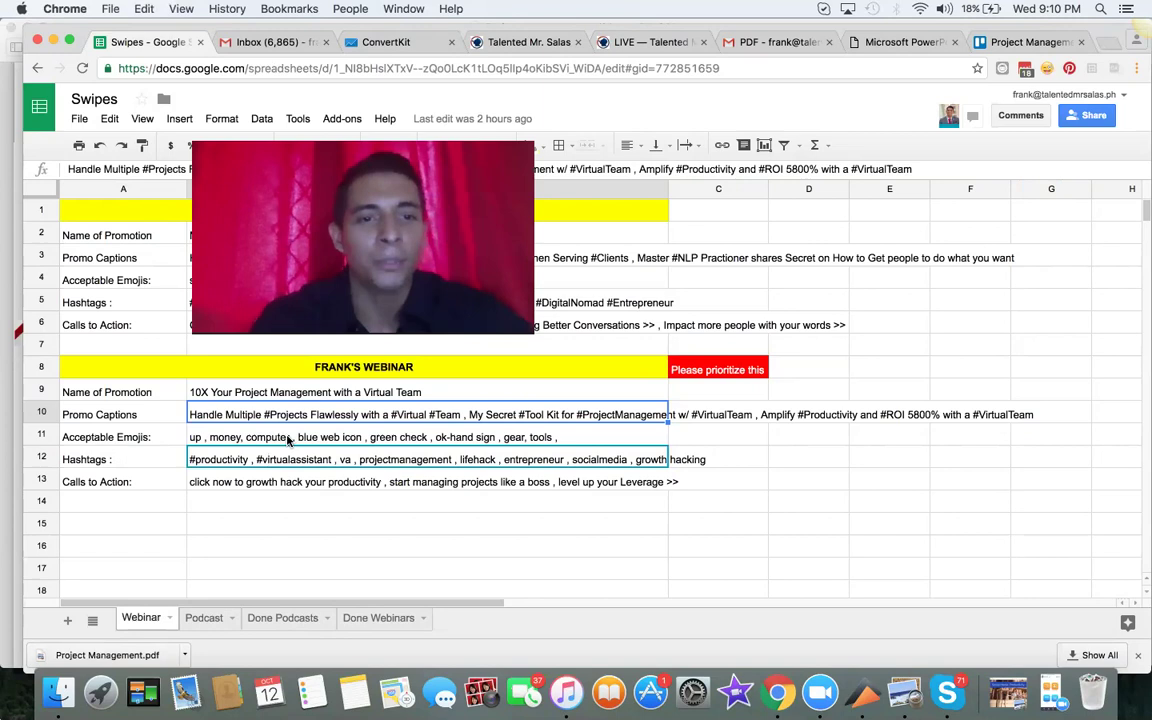
pyautogui.click(288, 440)
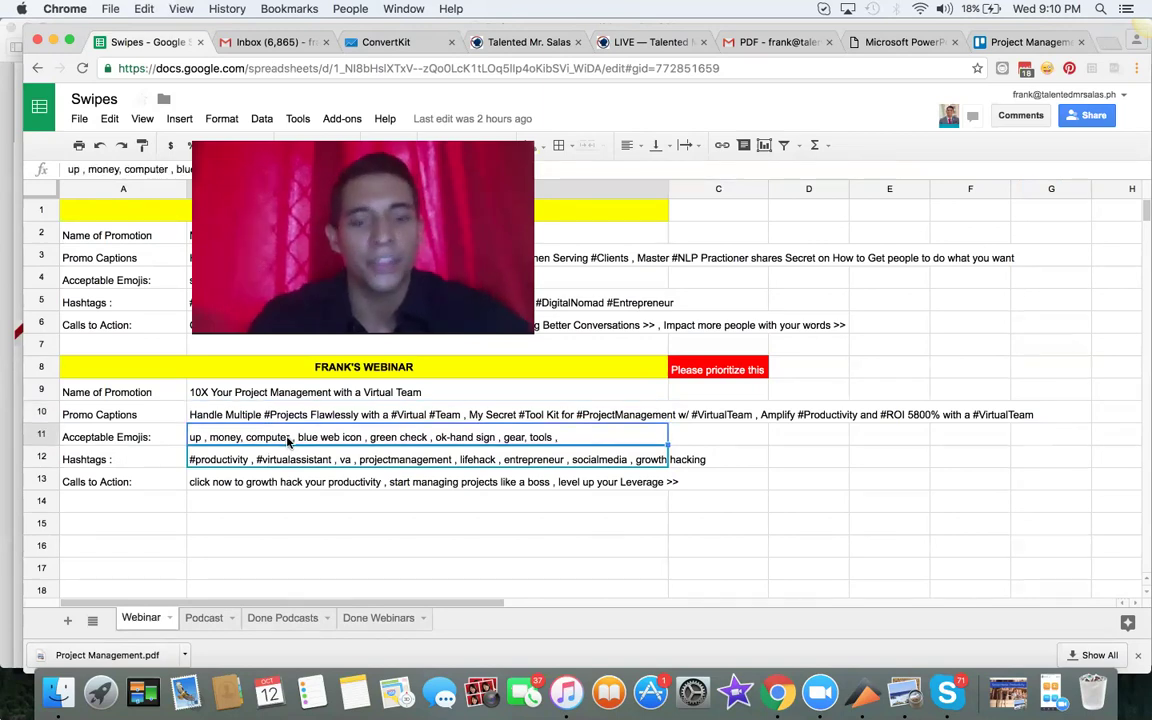
pyautogui.click(345, 464)
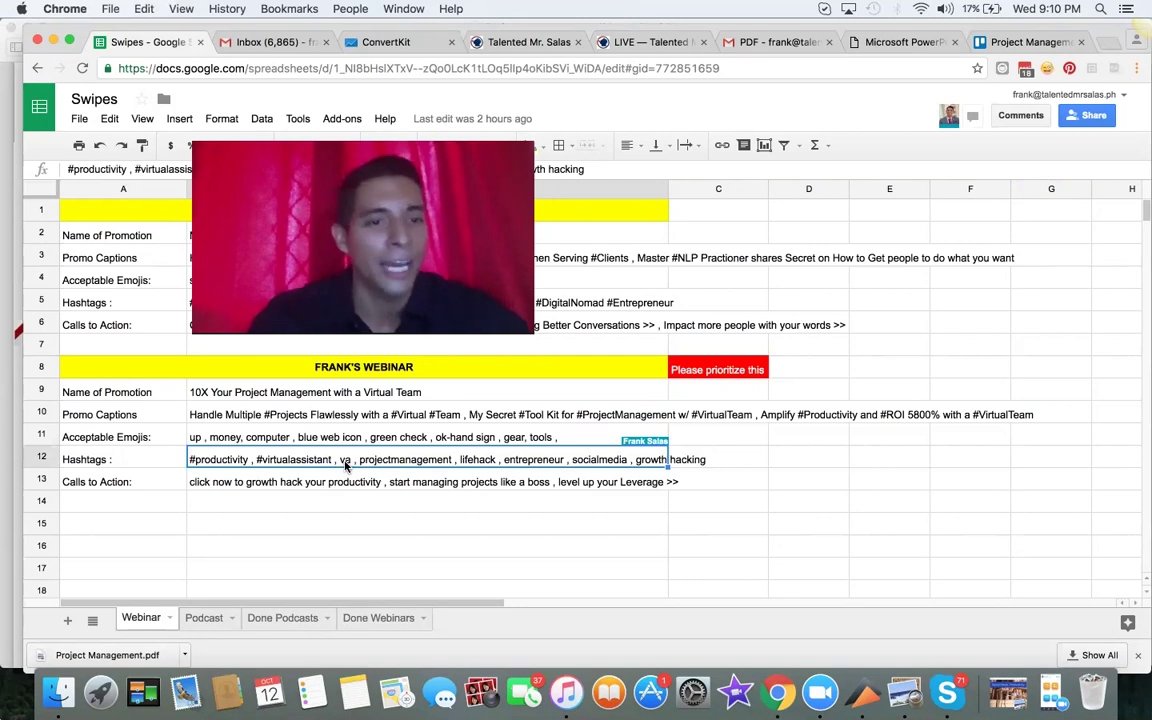
pyautogui.click(420, 487)
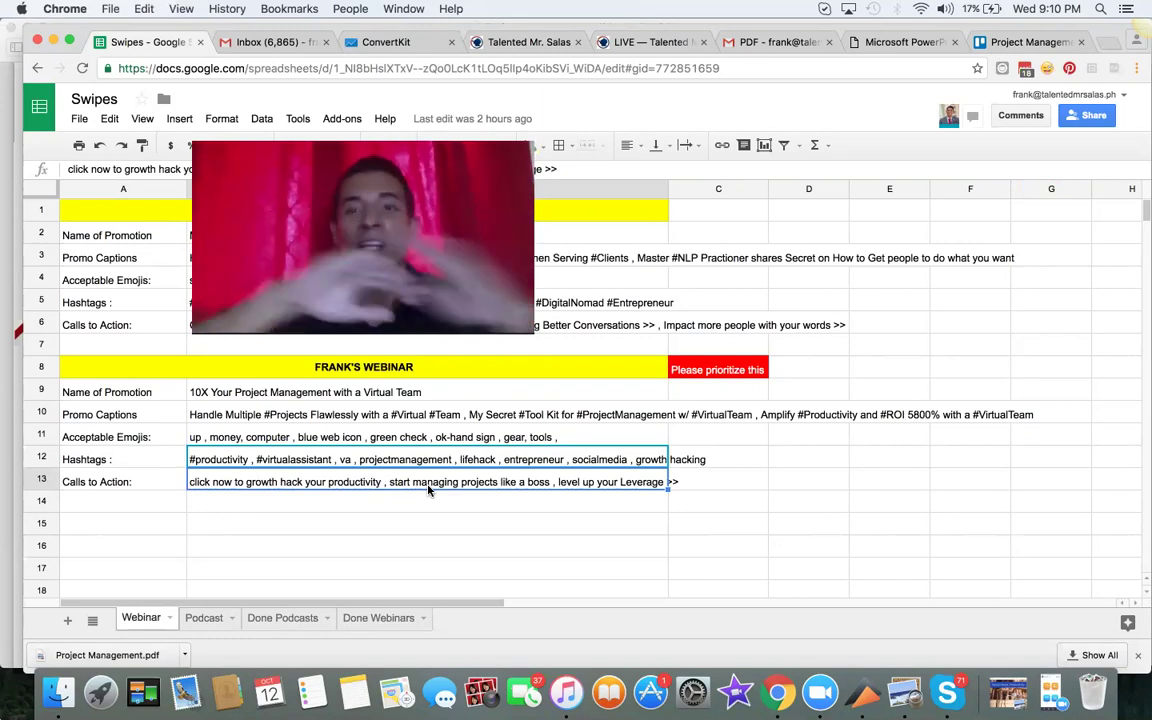
# Switch back to the Trello board and add a card to Hit List stating that the board owner must write copy.
pyautogui.click(987, 41)
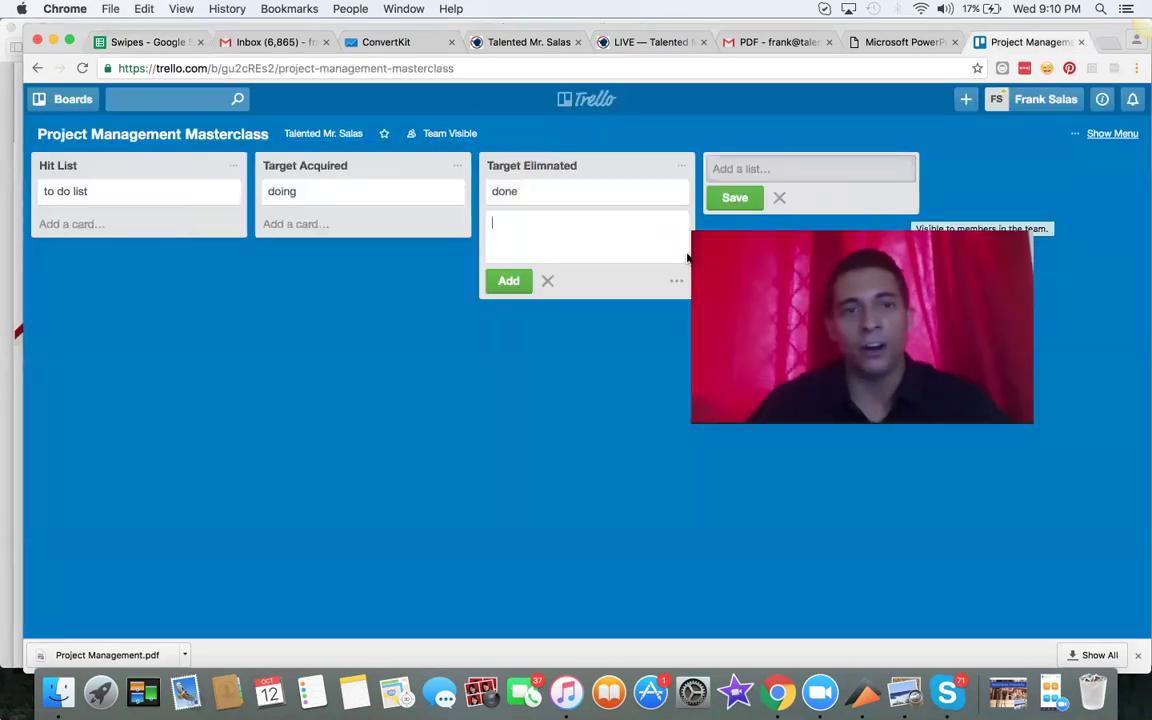
pyautogui.click(83, 224)
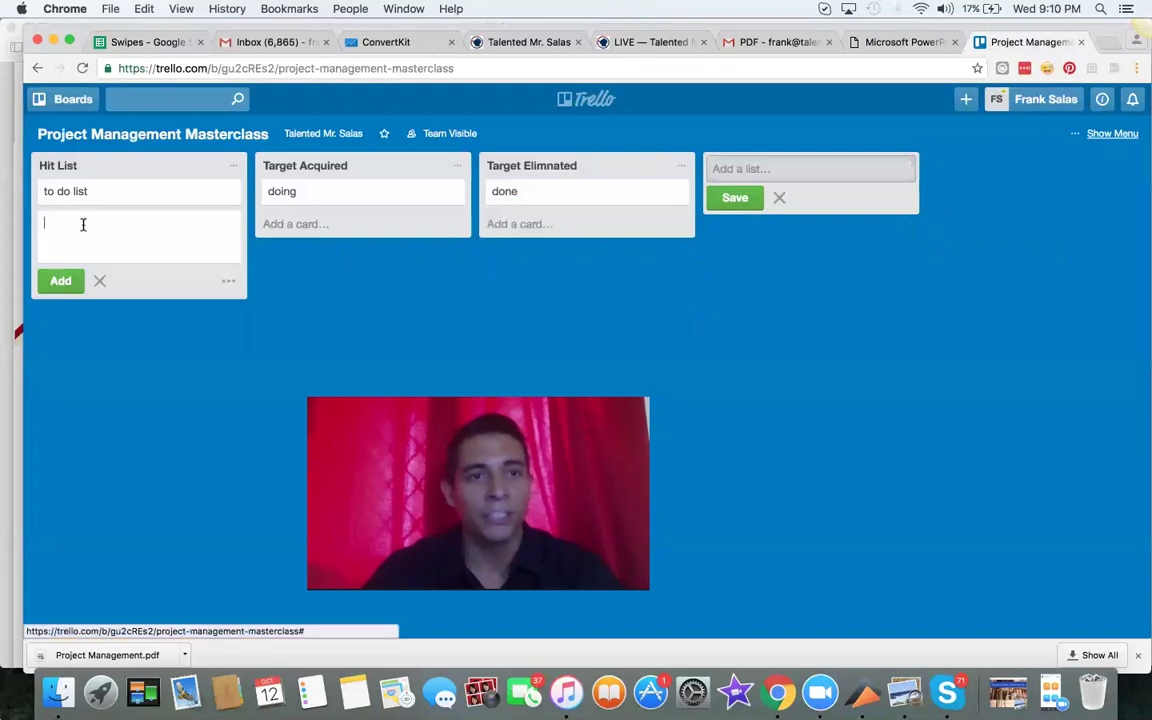
pyautogui.write('Frank Mus')
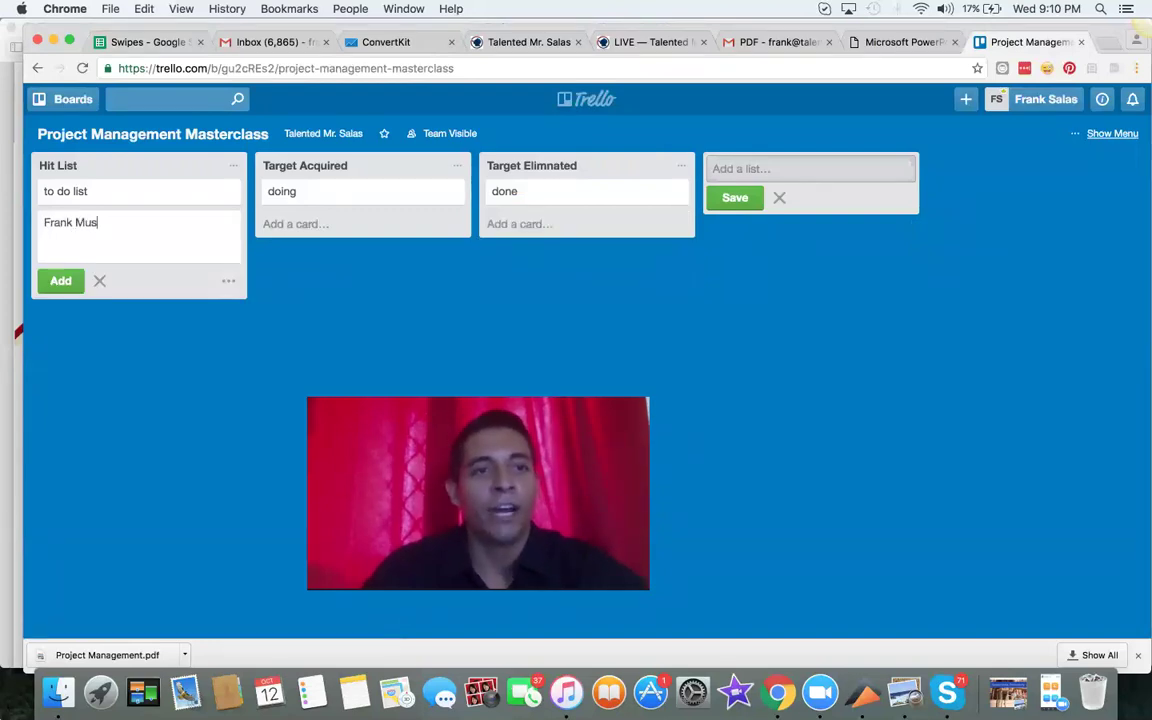
pyautogui.write('t Write Copy')
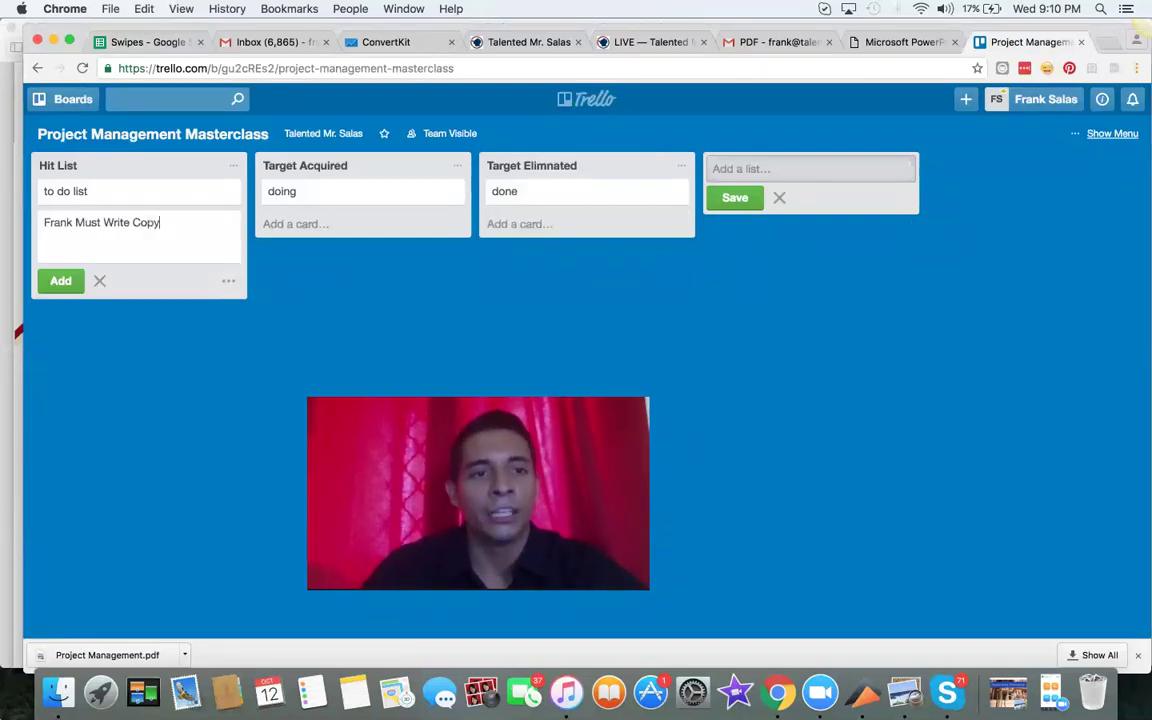
pyautogui.press('Return')
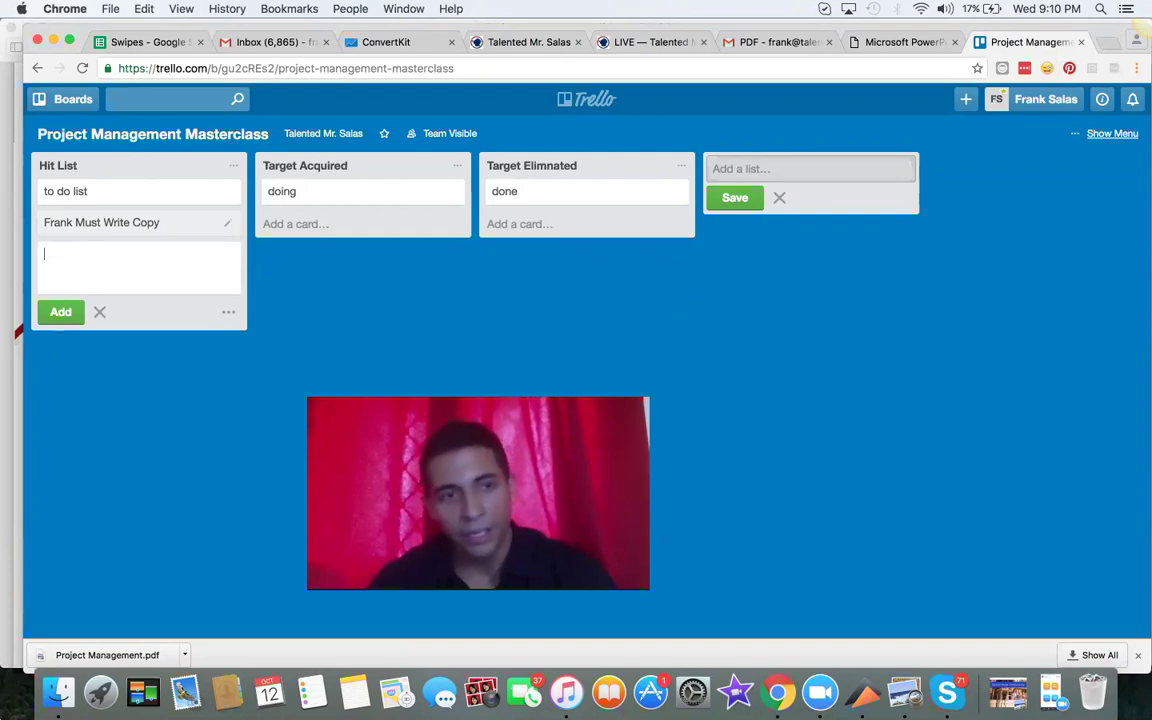
# Add the cards "make graphic", "schedule post" and "run analytics" to Hit List.
pyautogui.write('svhe')
pyautogui.press('BackSpace')
pyautogui.press('BackSpace')
pyautogui.press('BackSpace')
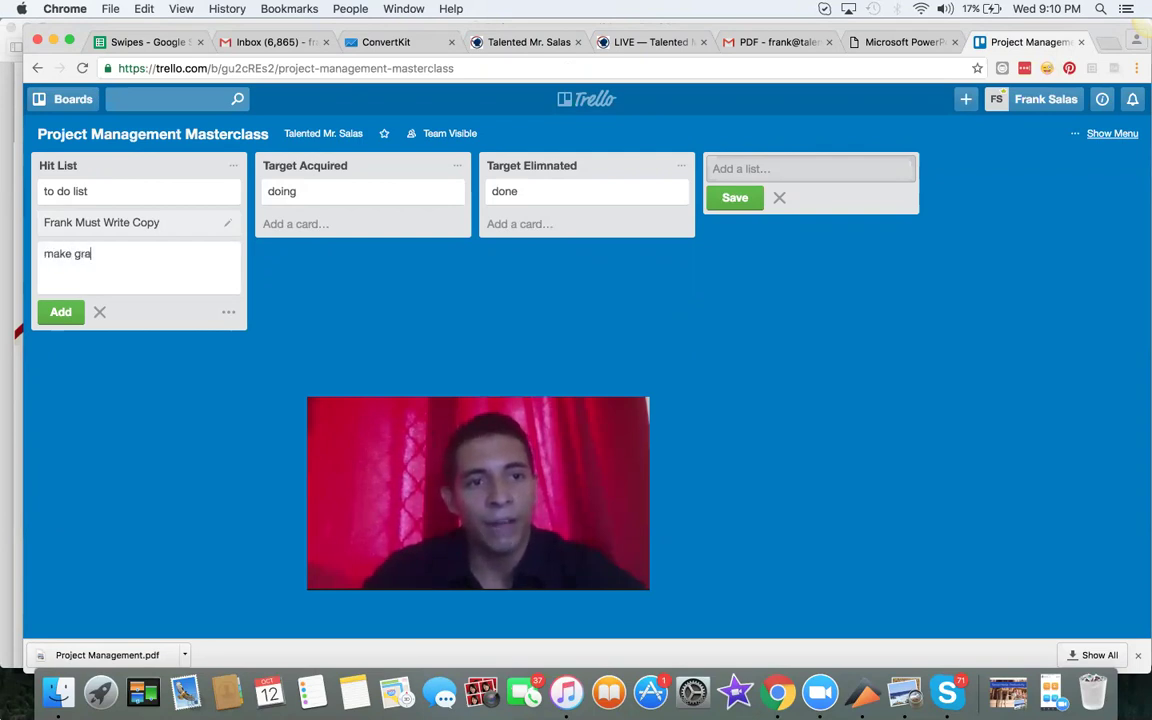
pyautogui.press('Return')
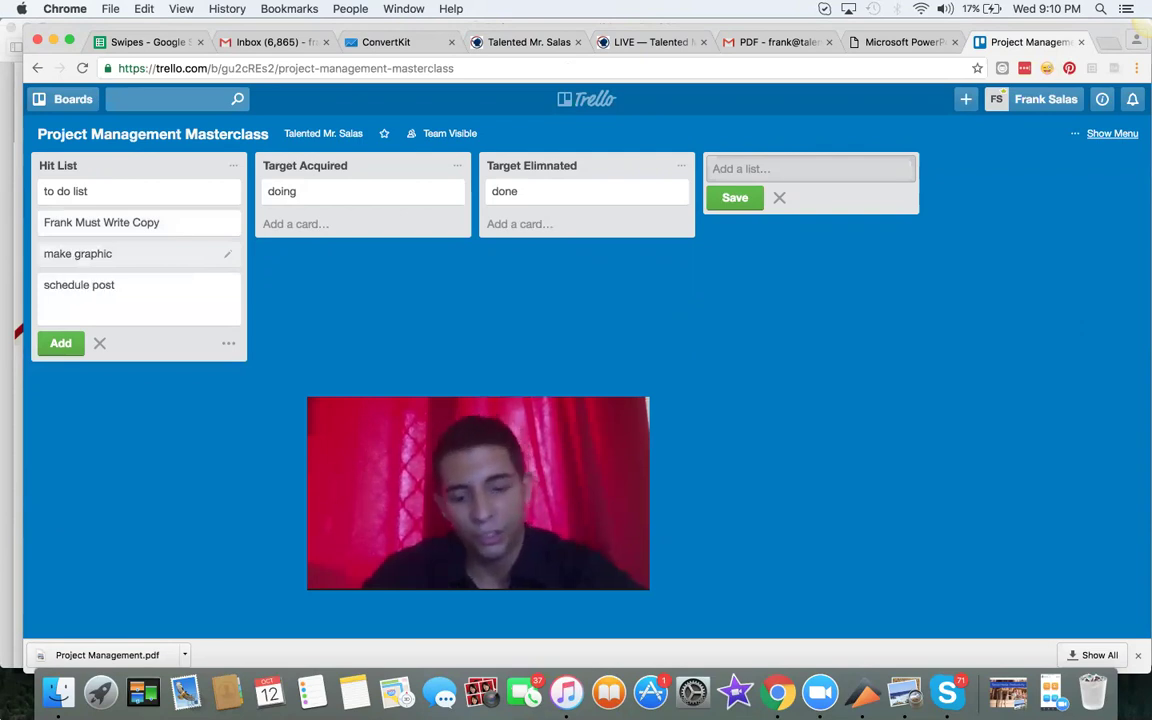
pyautogui.press('Return')
pyautogui.write('run analytics')
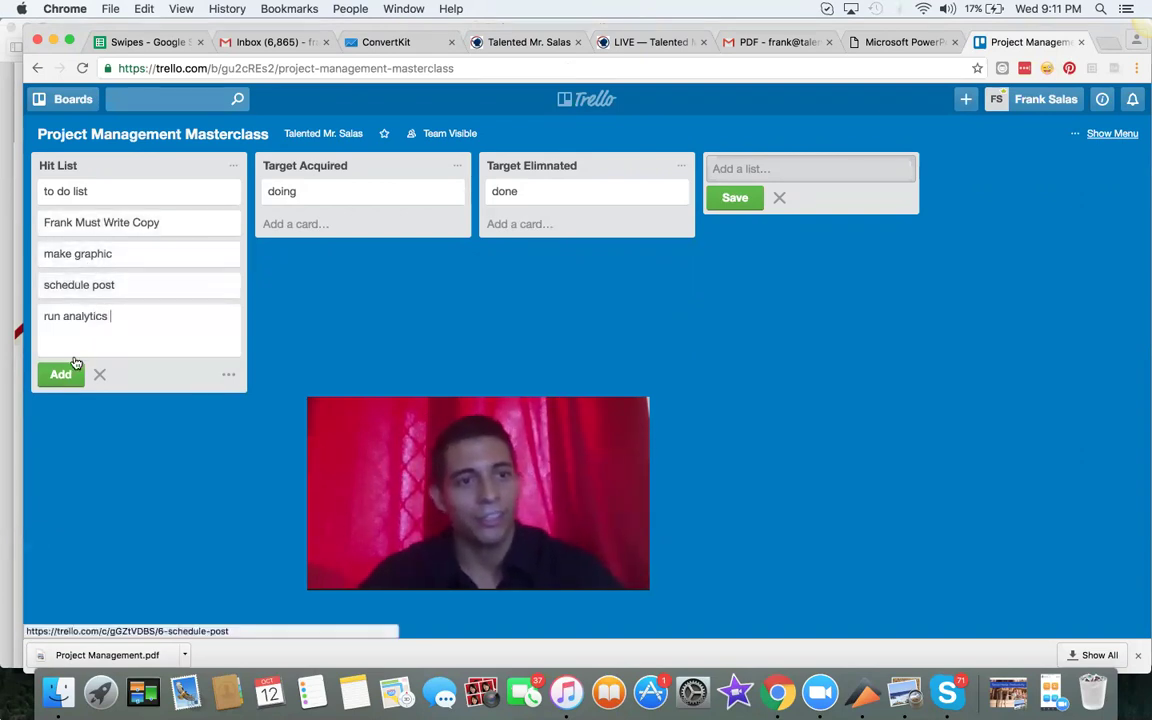
pyautogui.click(64, 372)
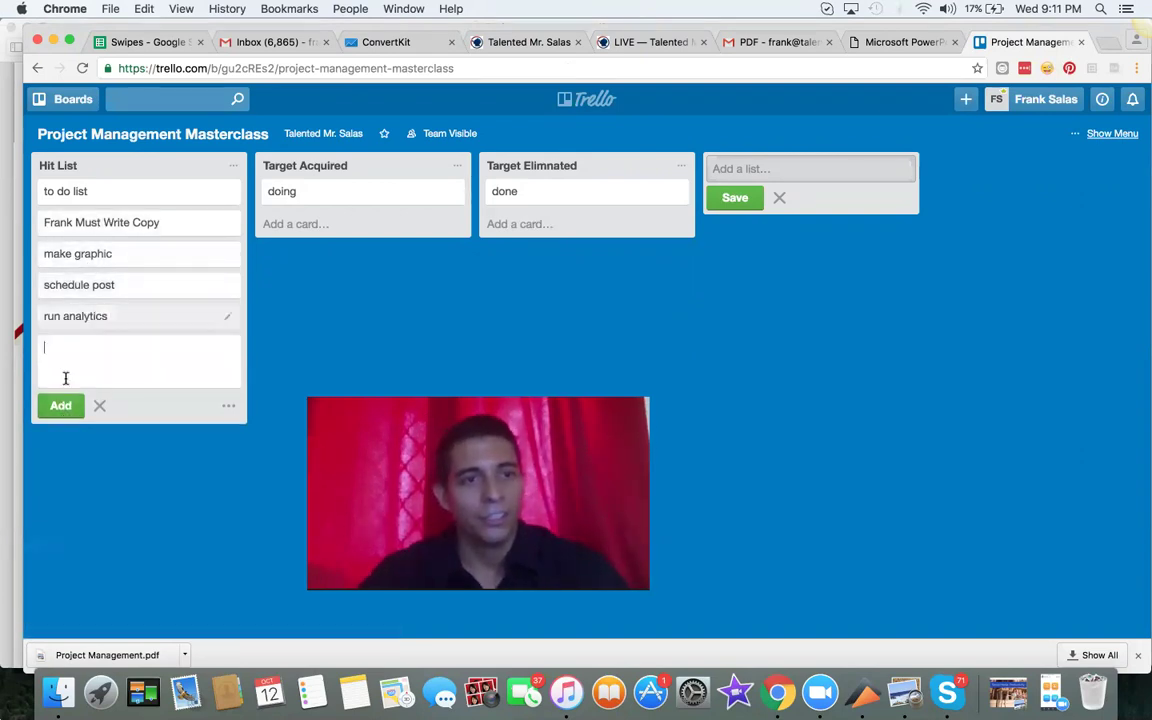
# Move the write-copy card from Hit List to Target Acquired and assign the member with initials FS to it.
pyautogui.moveTo(165, 232); pyautogui.dragTo(379, 231)
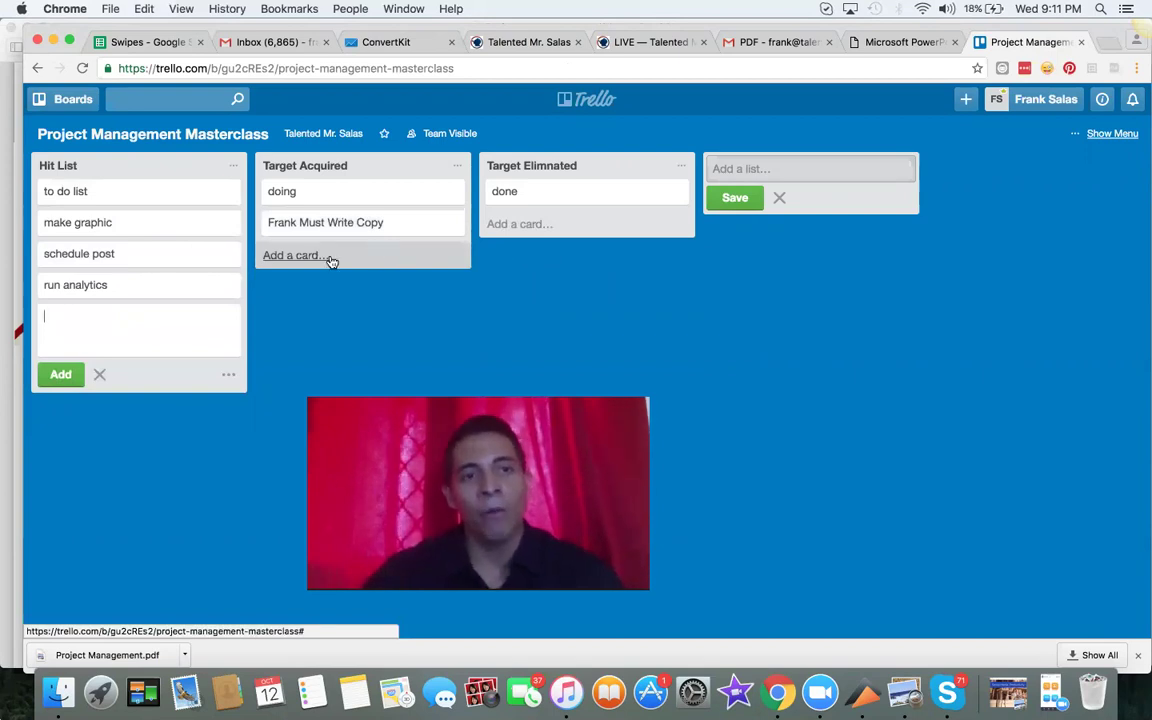
pyautogui.click(450, 223)
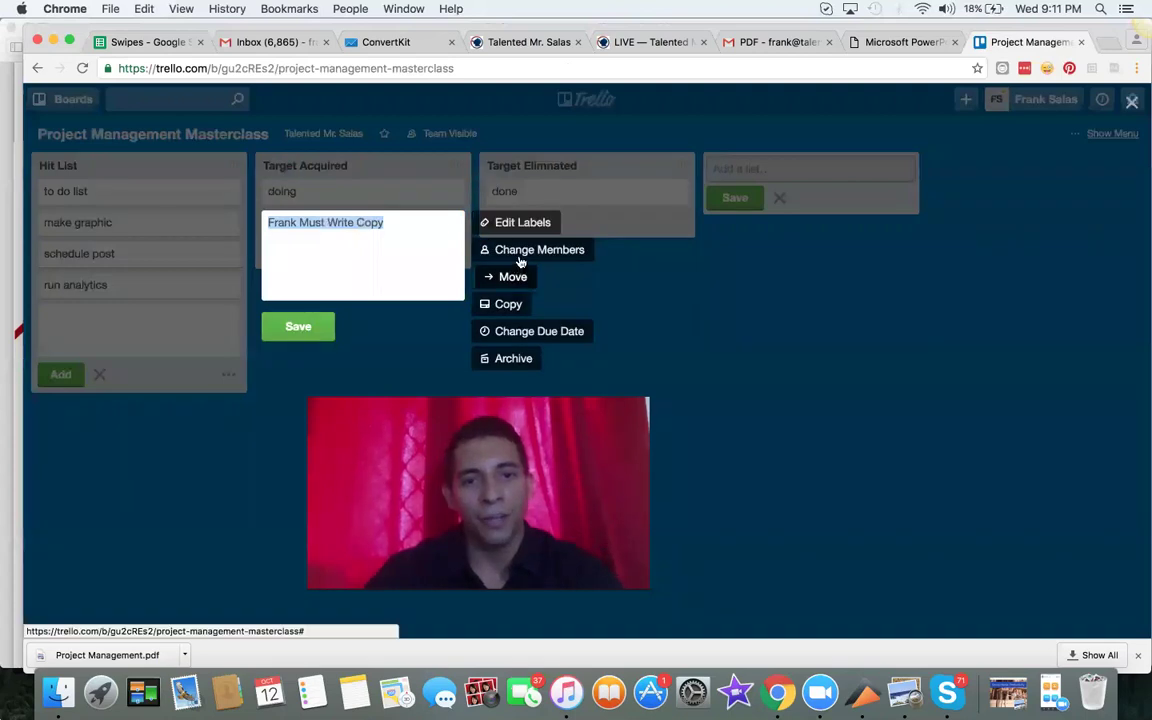
pyautogui.click(519, 255)
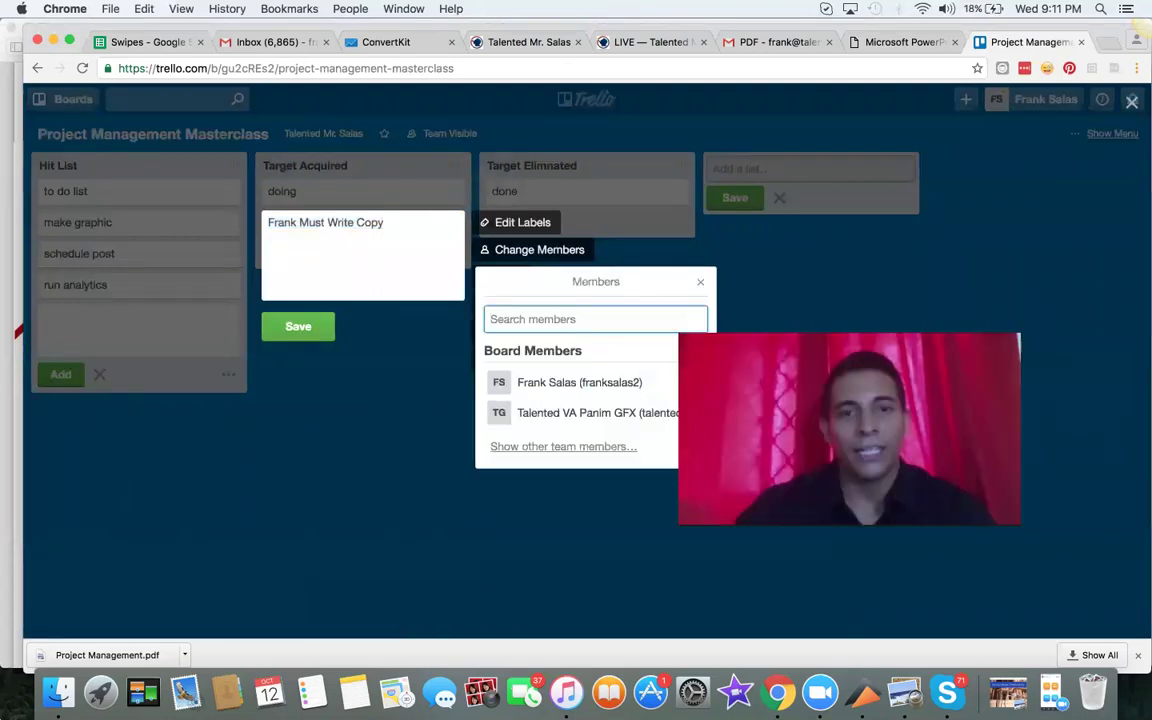
pyautogui.click(577, 388)
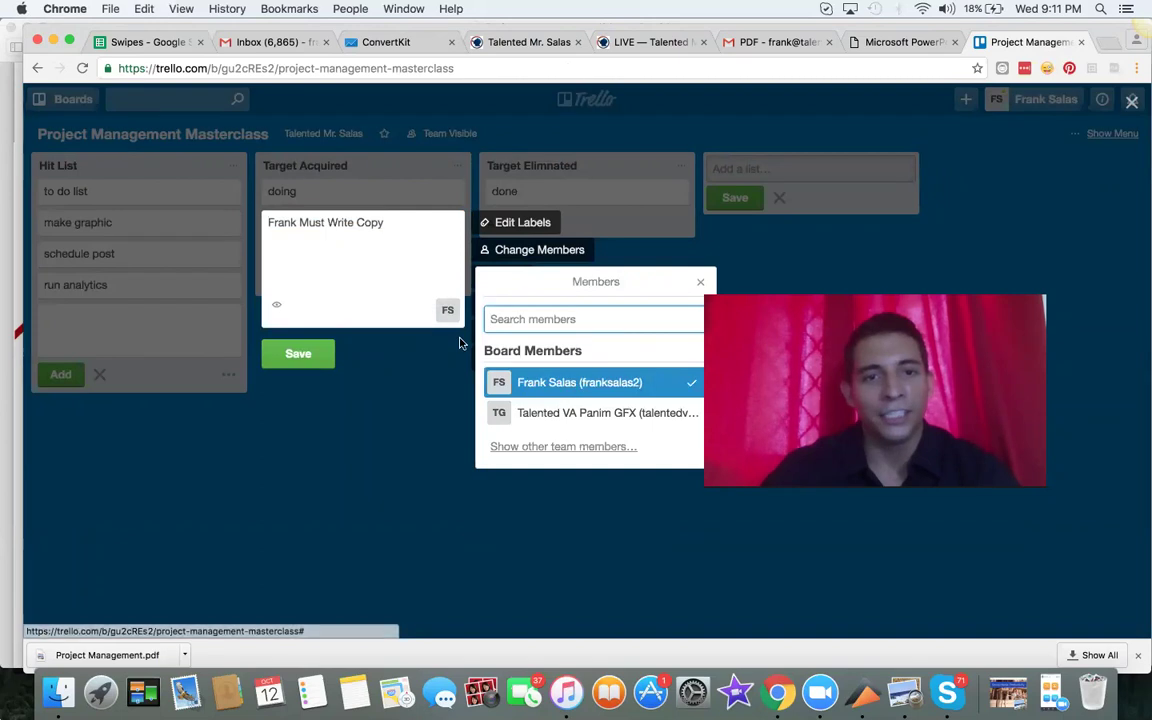
pyautogui.click(303, 358)
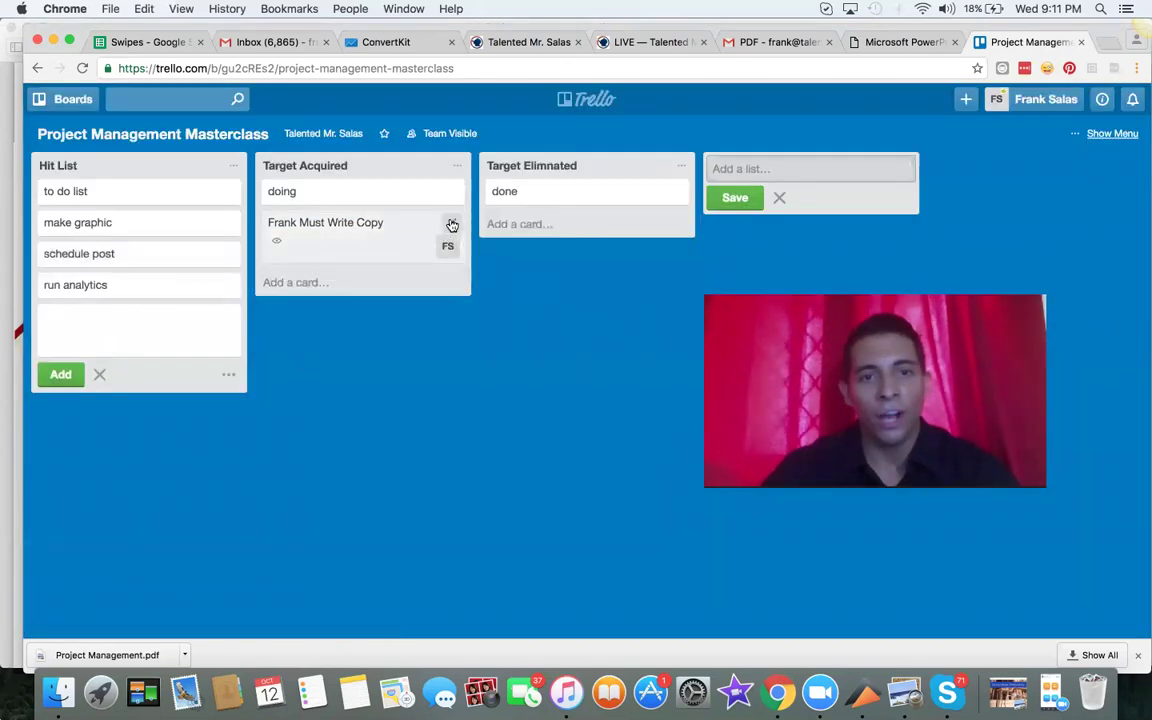
# Name the blue label "starting" and apply it to the write-copy card in Target Acquired.
pyautogui.click(452, 225)
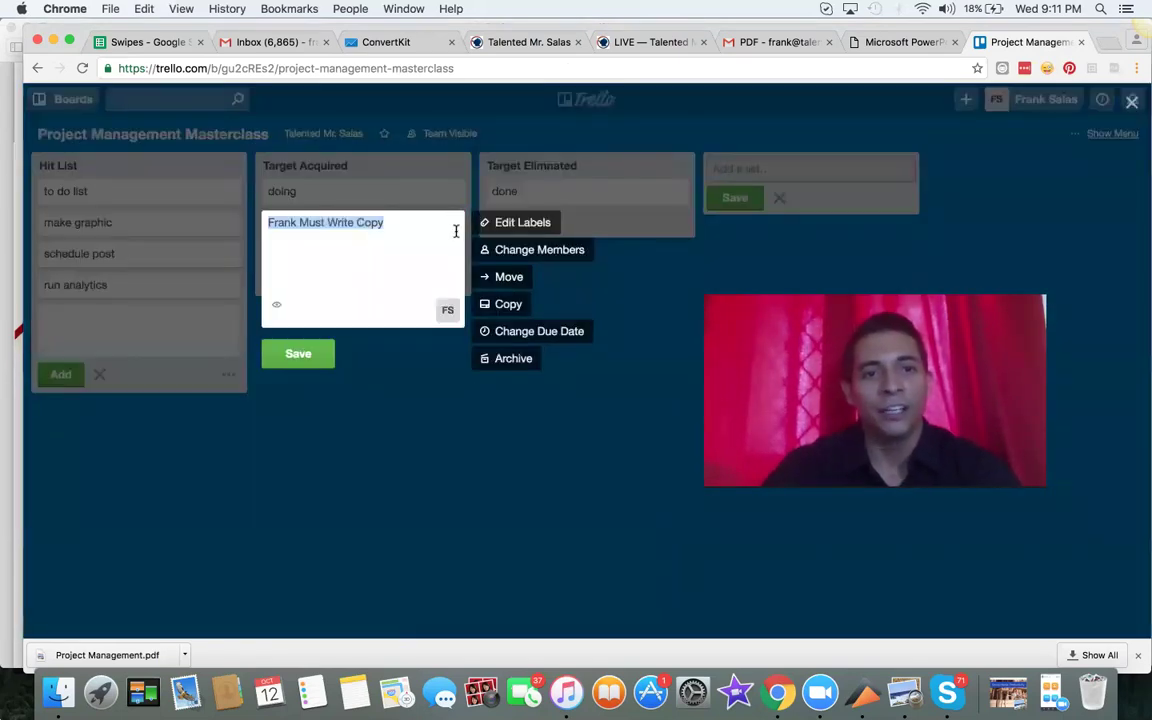
pyautogui.click(512, 224)
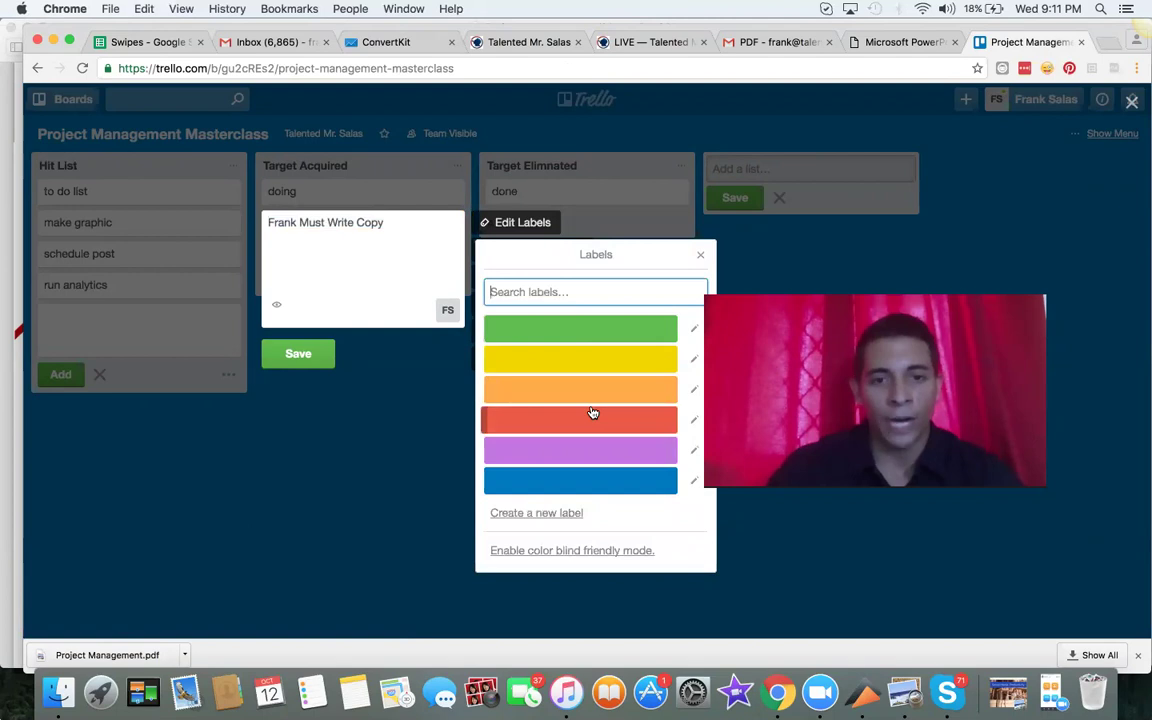
pyautogui.click(693, 481)
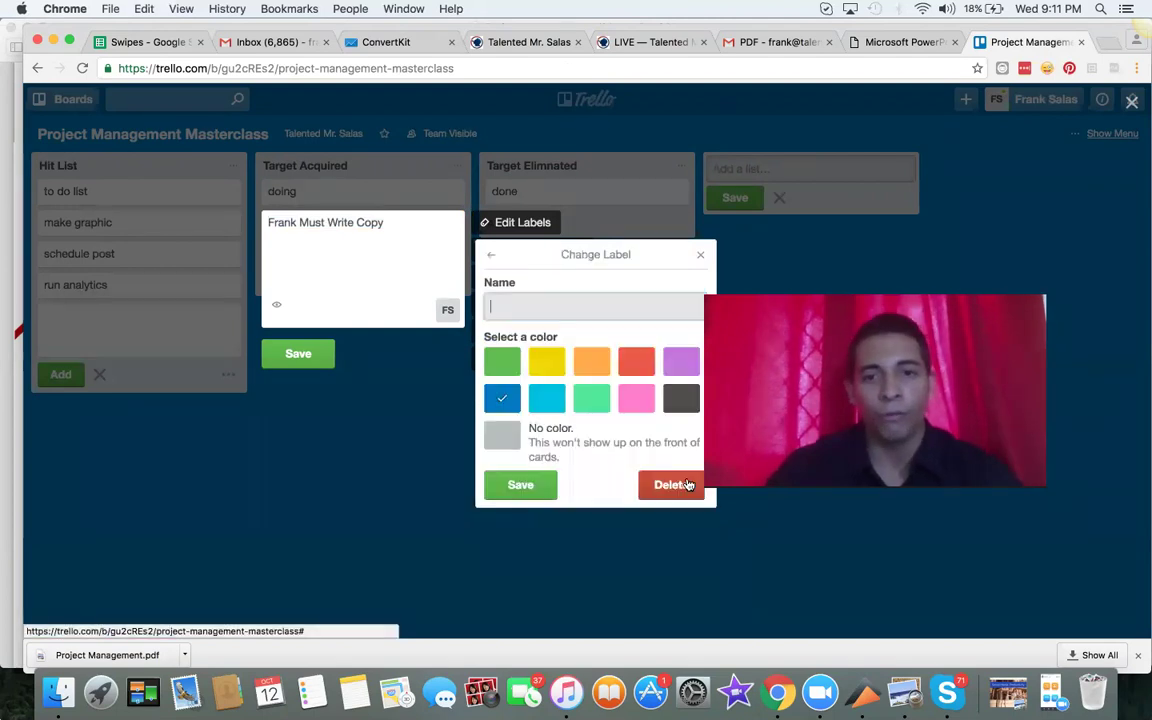
pyautogui.write('starting')
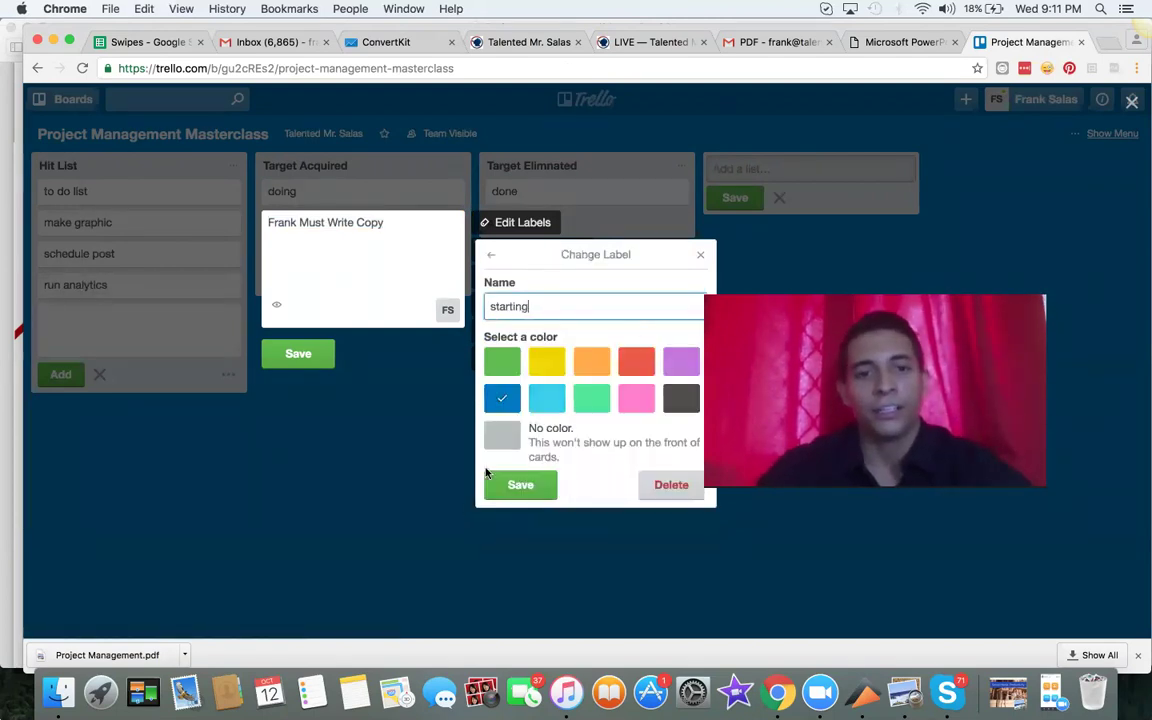
pyautogui.click(519, 485)
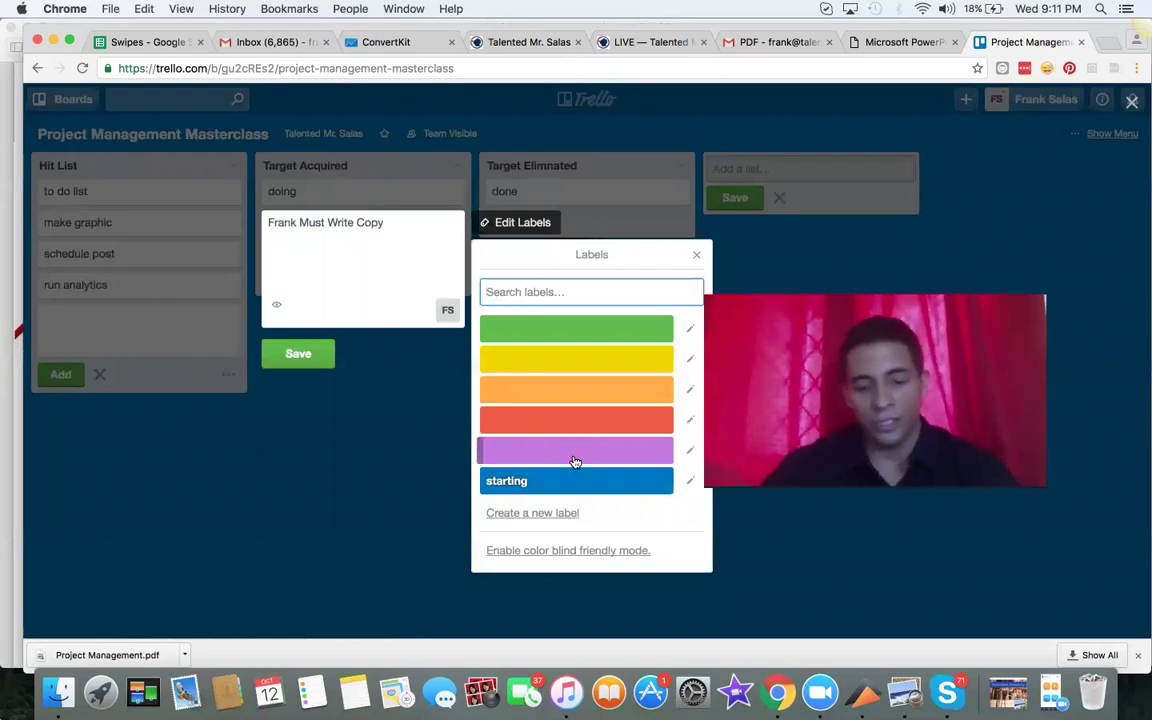
pyautogui.click(530, 484)
pyautogui.click(393, 260)
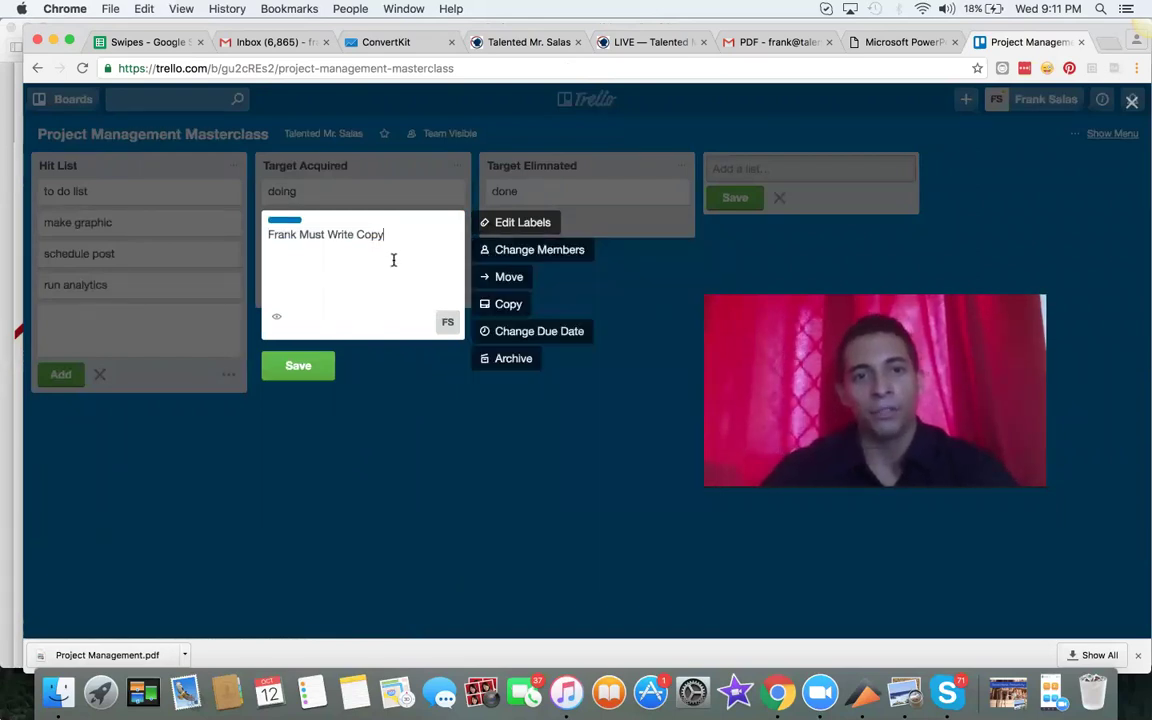
pyautogui.click(302, 369)
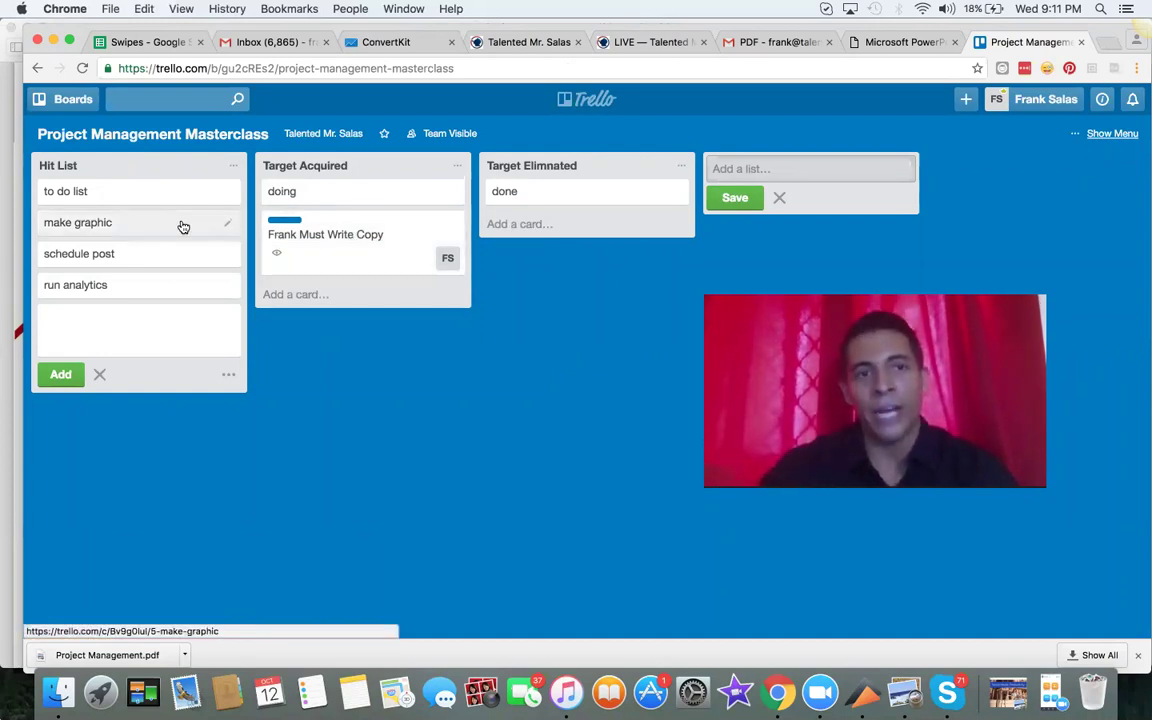
# Move the "make graphic" card to Target Acquired and assign the member with initials TG to it.
pyautogui.moveTo(175, 228); pyautogui.dragTo(368, 311)
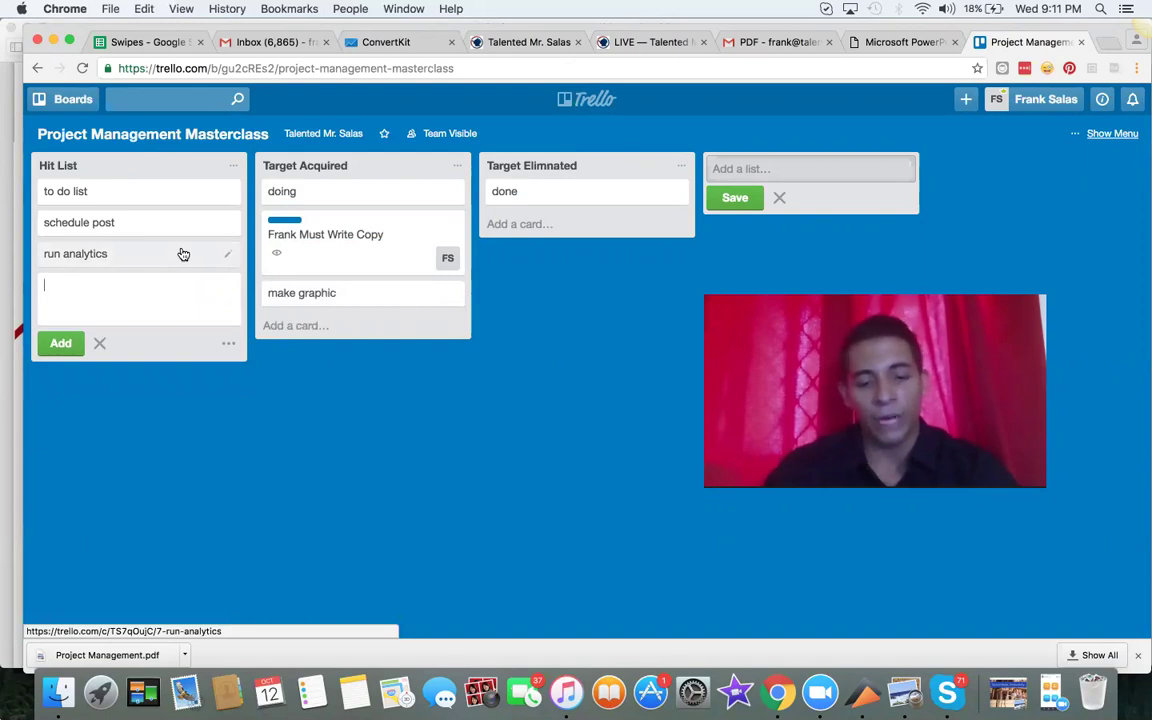
pyautogui.click(456, 294)
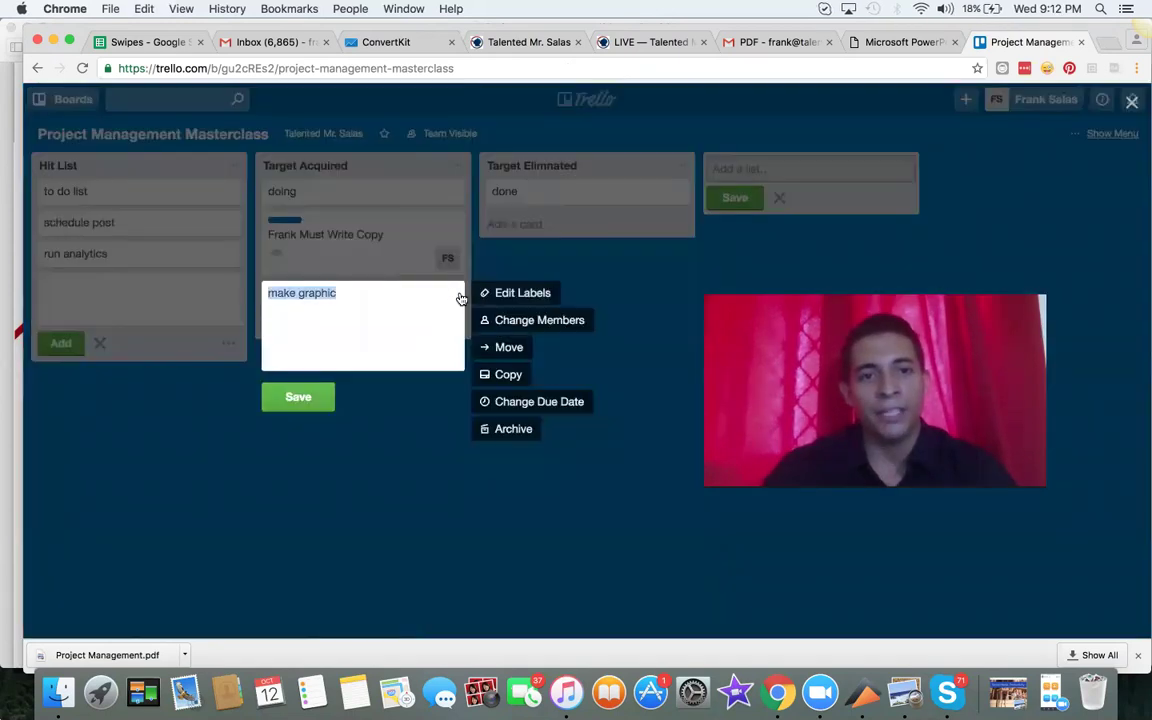
pyautogui.click(548, 330)
pyautogui.click(558, 483)
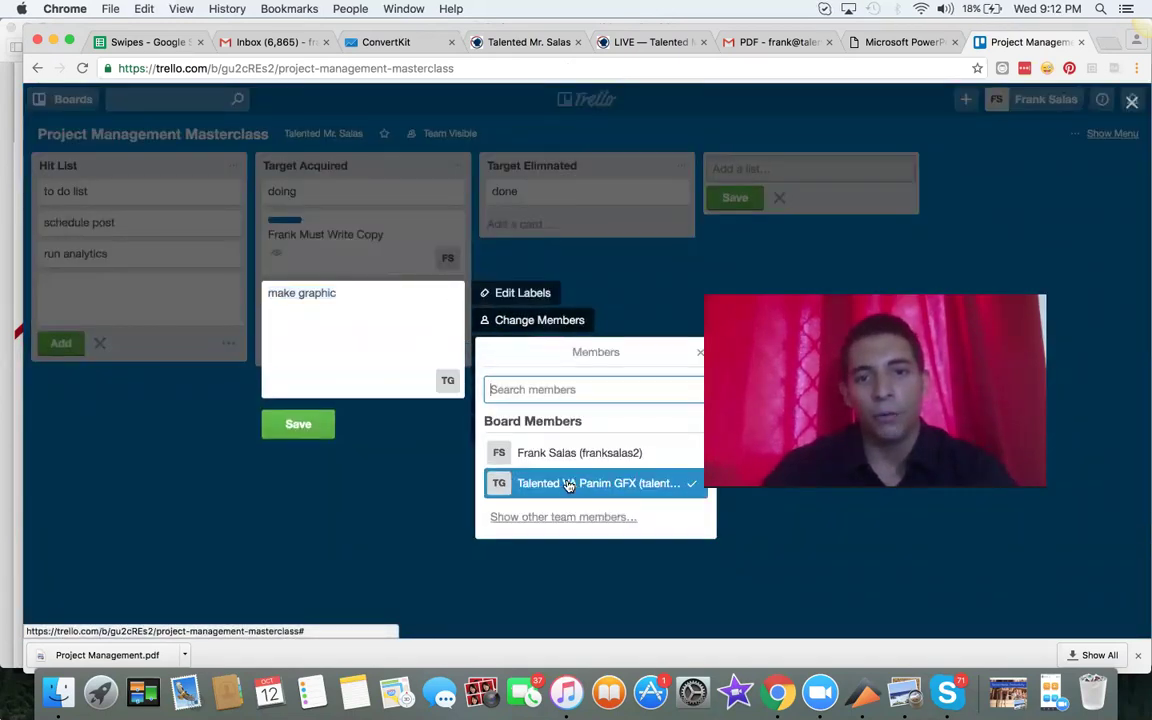
pyautogui.click(438, 287)
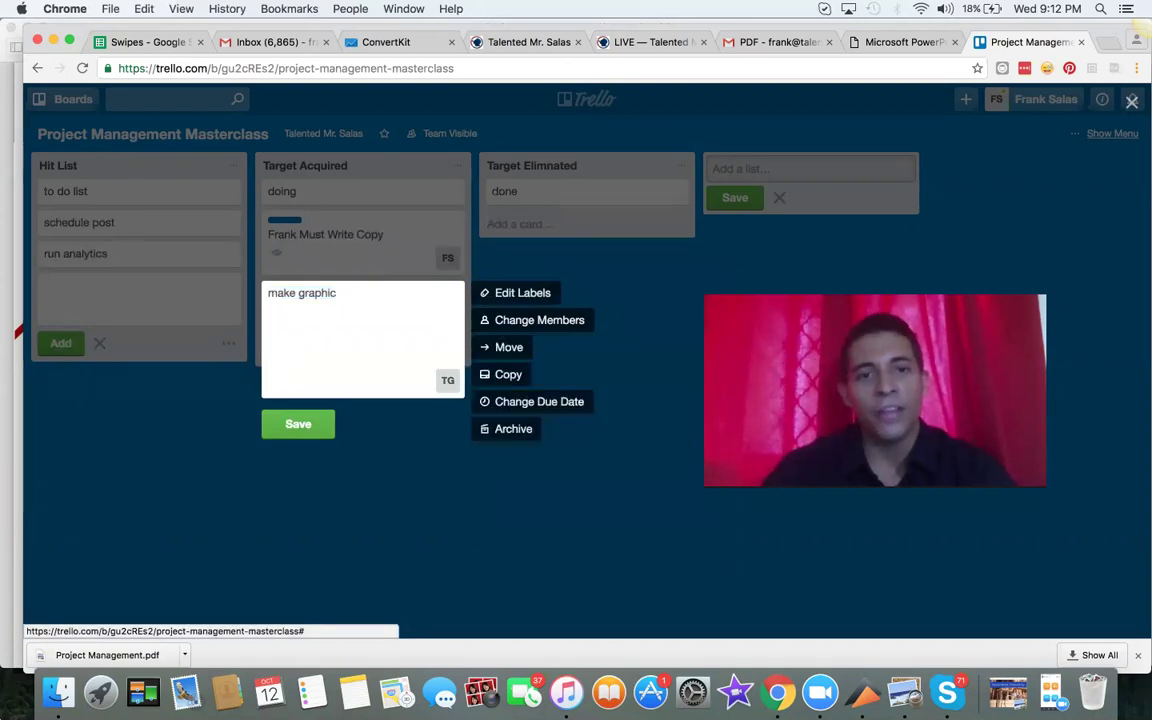
pyautogui.click(292, 428)
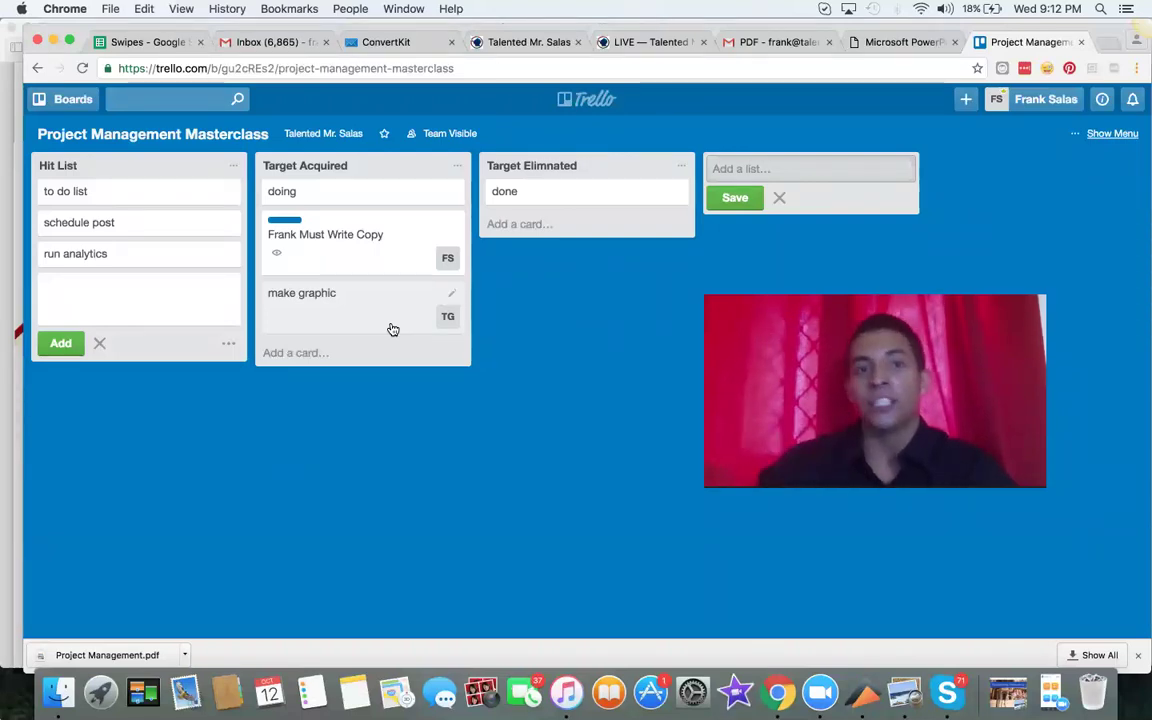
# Open the "make graphic" card and add a checklist titled "Checklist" to it.
pyautogui.click(375, 311)
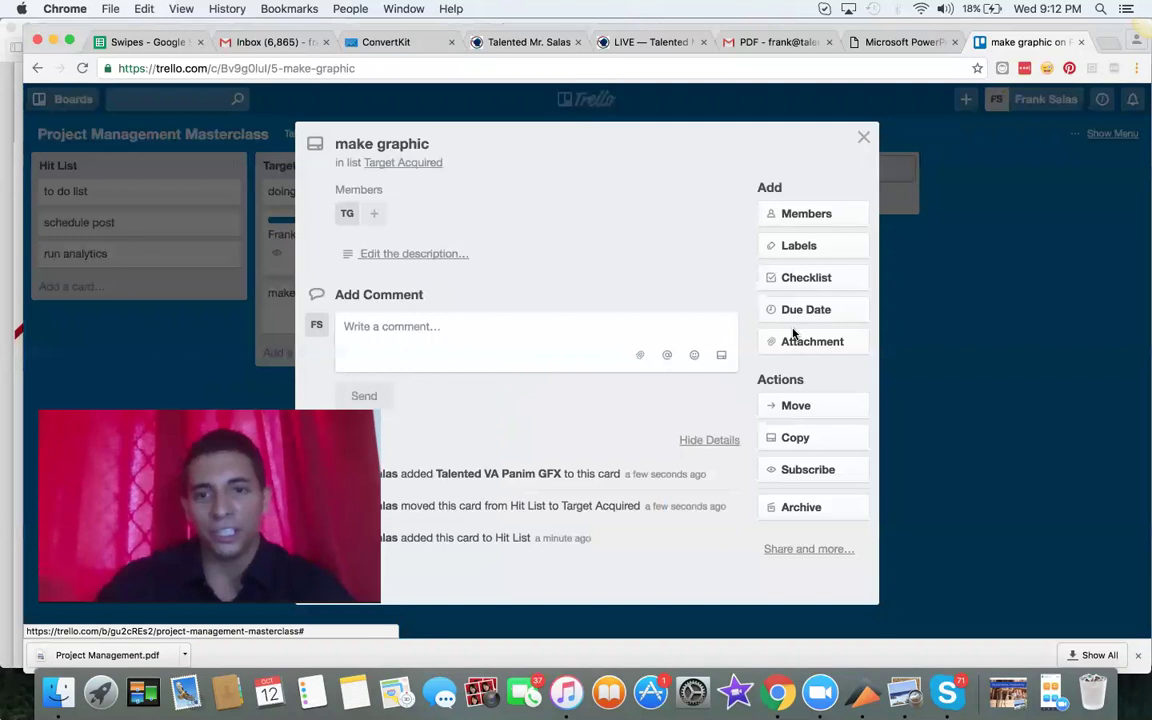
pyautogui.click(806, 280)
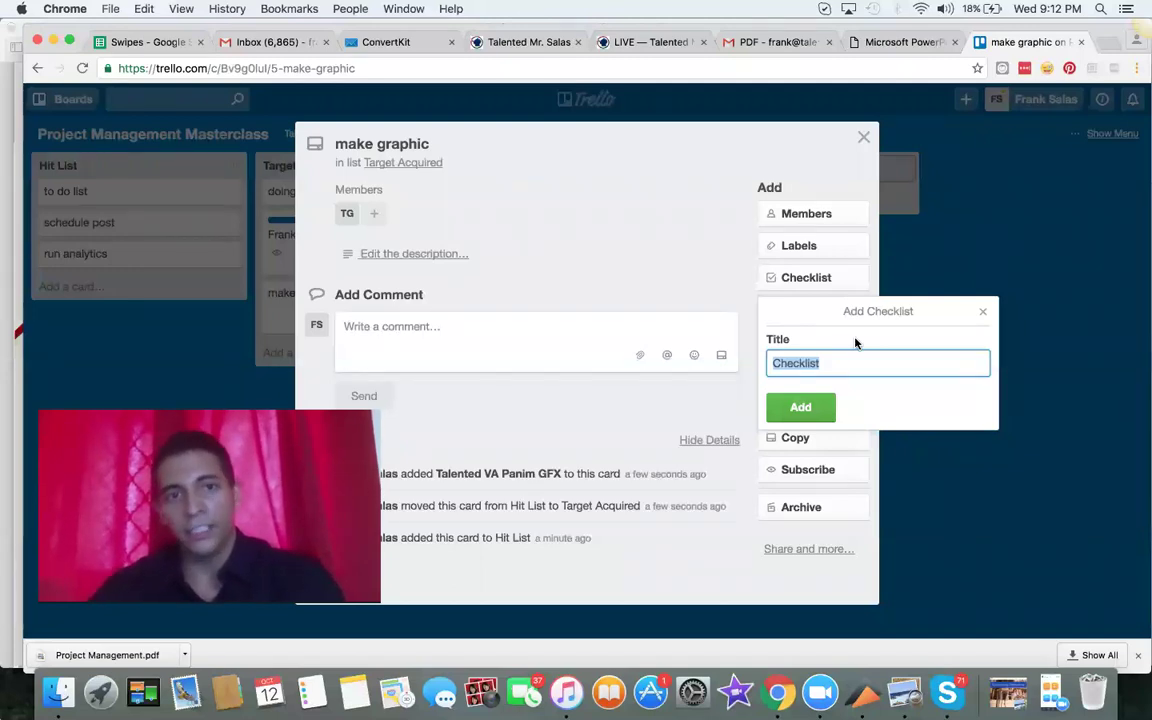
pyautogui.click(800, 408)
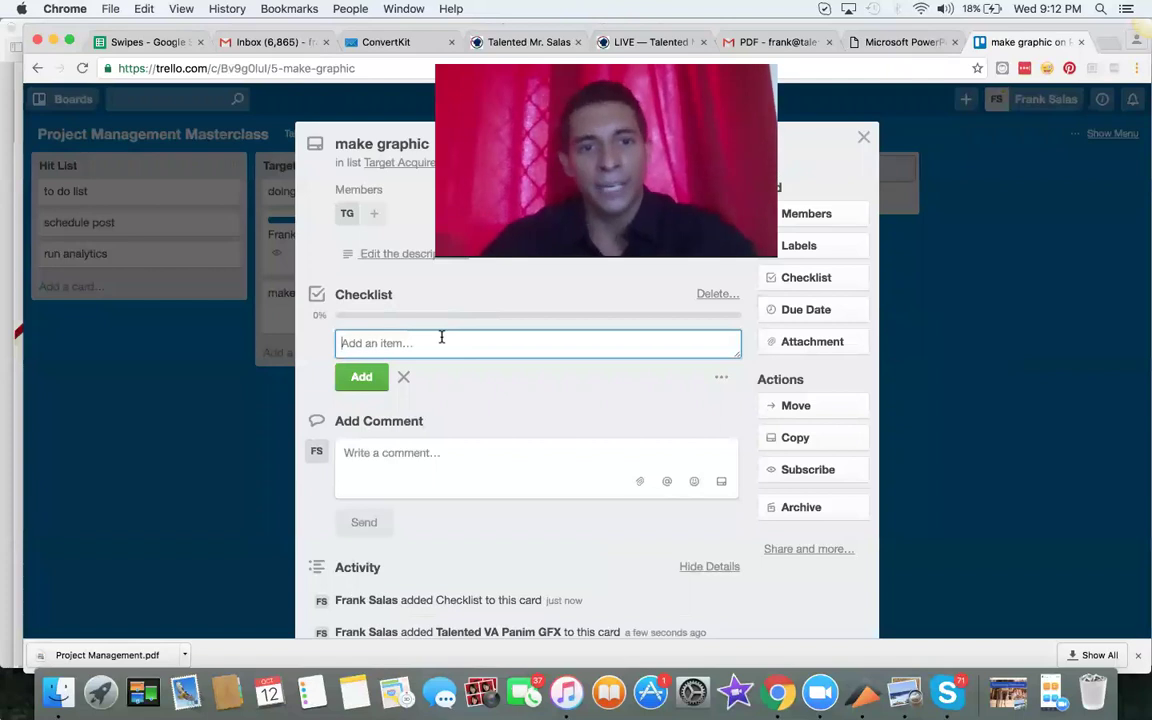
pyautogui.write('g')
pyautogui.press('BackSpace')
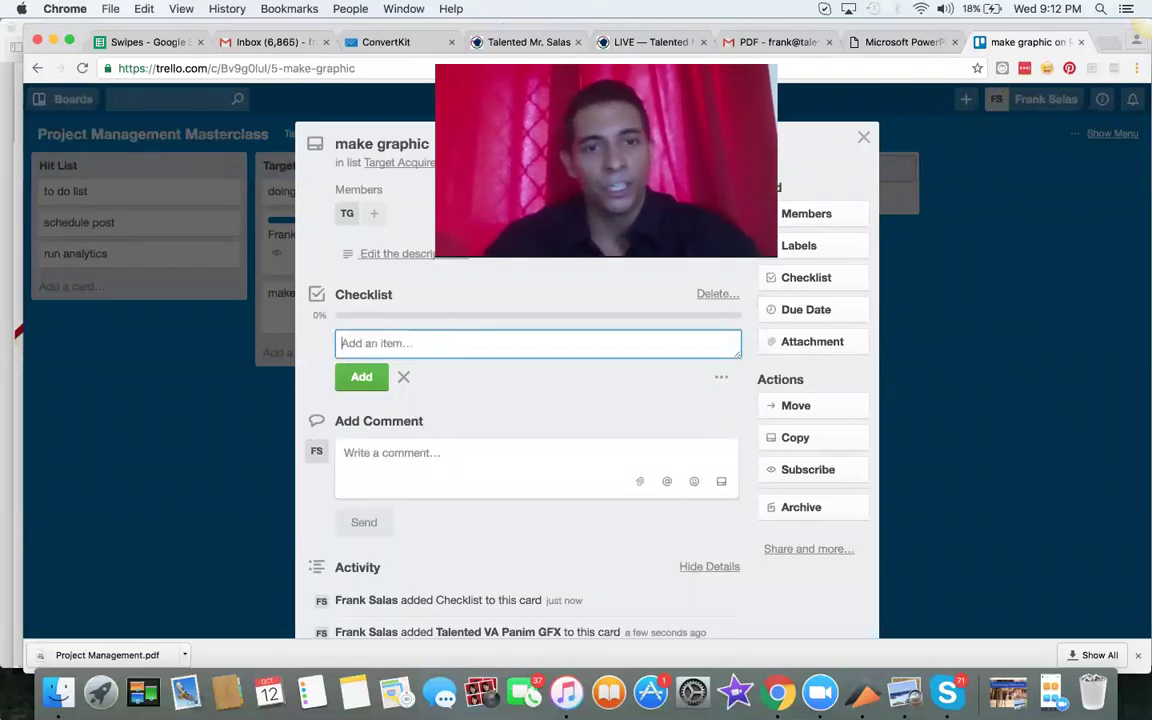
pyautogui.write('t')
pyautogui.press('BackSpace')
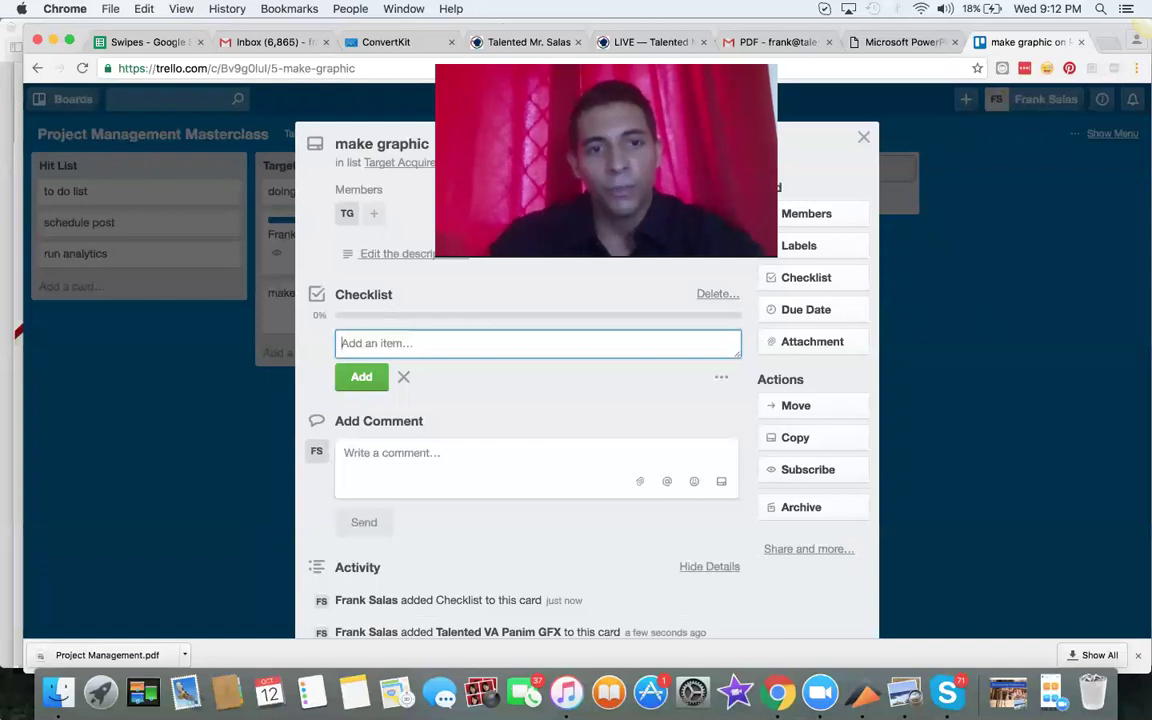
# Add the checklist items "Find the template", "get photo for guest speaker" and "create promo graphics" to the "make graphic" card.
pyautogui.write('Find the template')
pyautogui.click(370, 379)
pyautogui.write('get photo for')
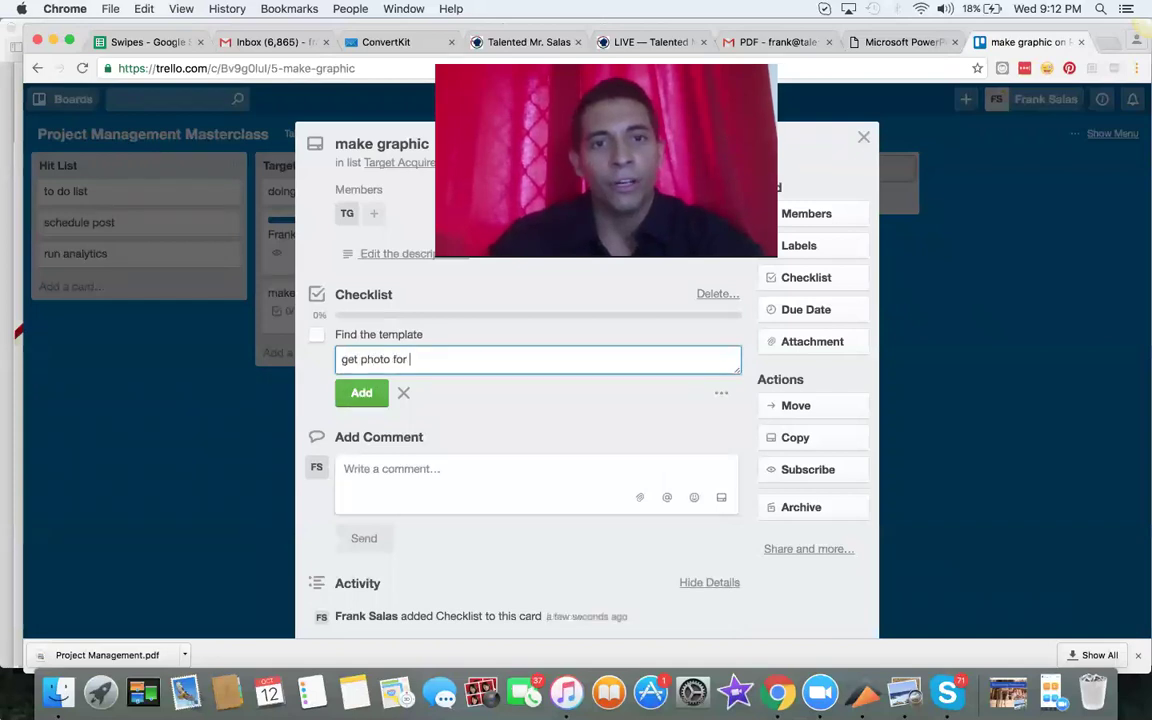
pyautogui.write(' guest speaker')
pyautogui.press('Return')
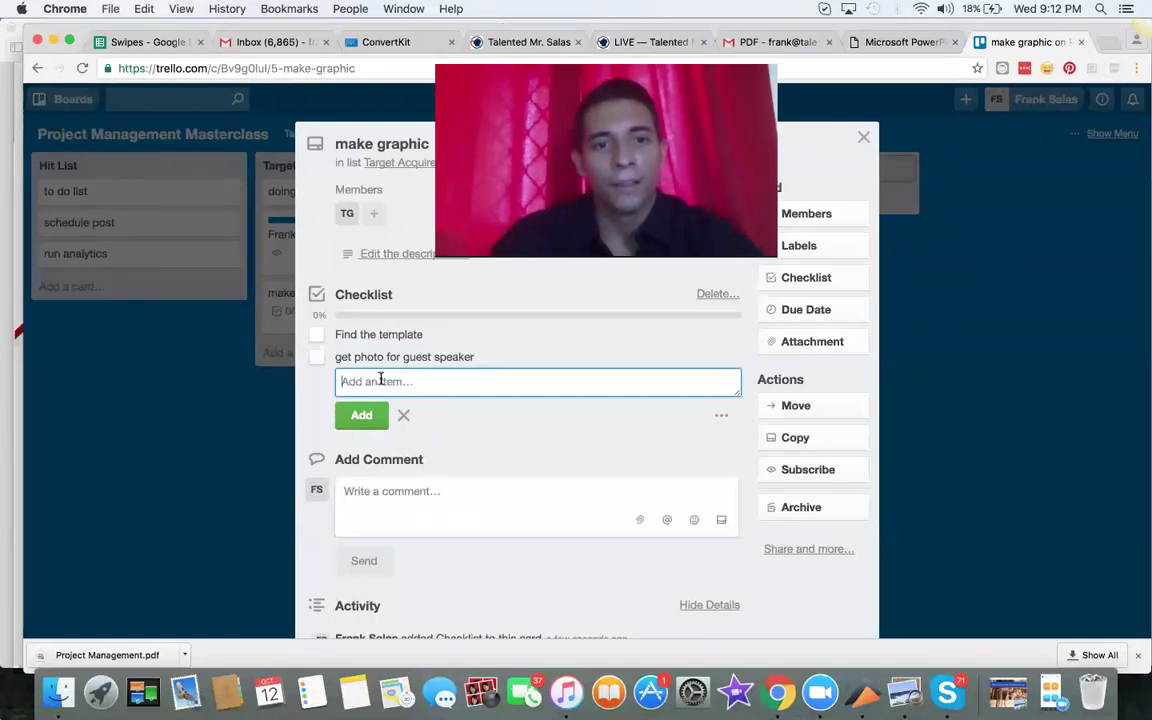
pyautogui.write('crate  promo graphics')
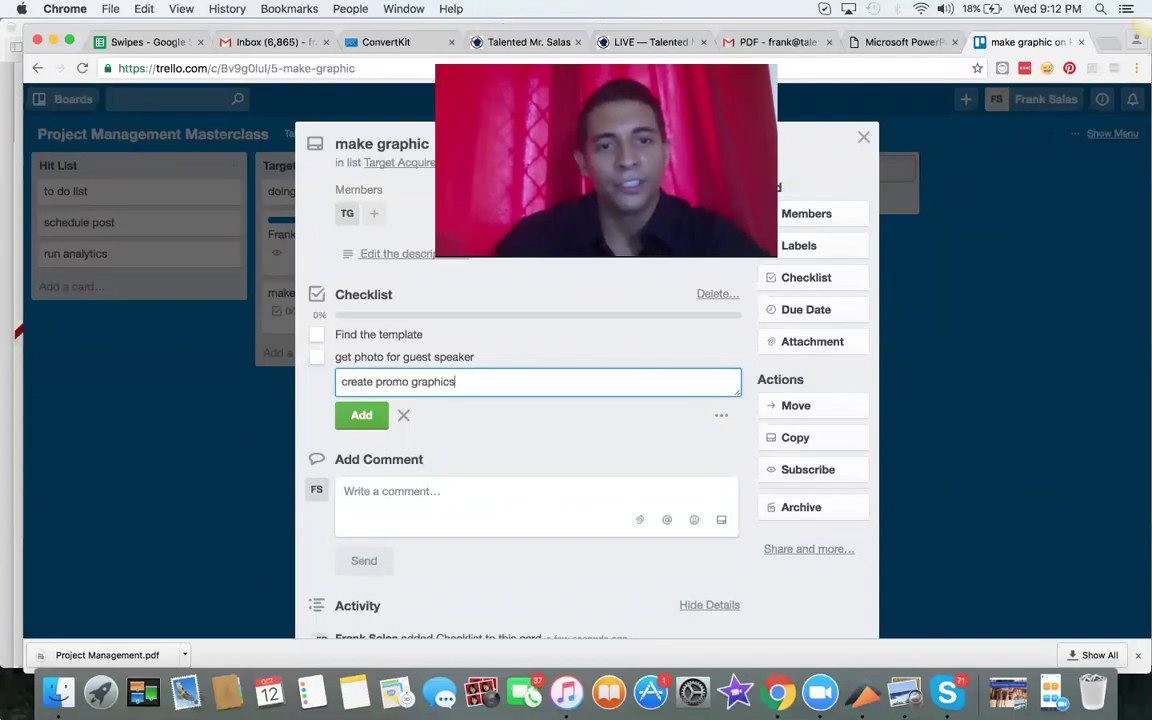
pyautogui.press('Return')
# Add the items "twitter resizing" and "instagram resizing" to the card's checklist.
pyautogui.write('twitter resizing')
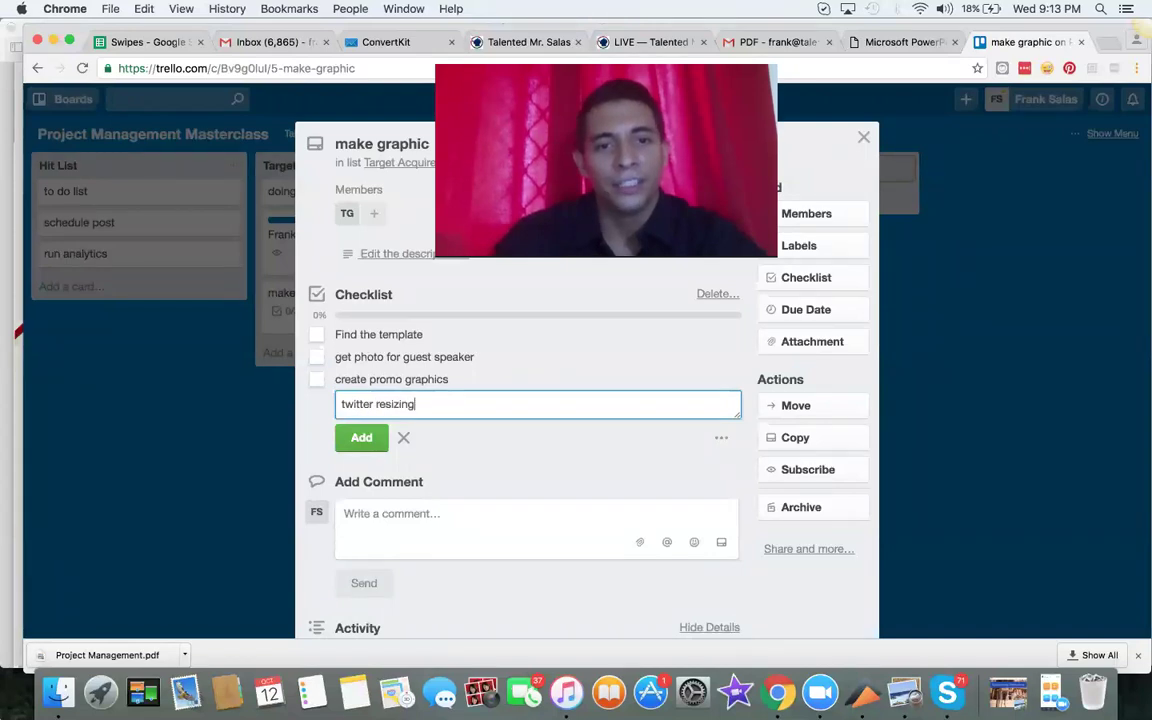
pyautogui.press('Return')
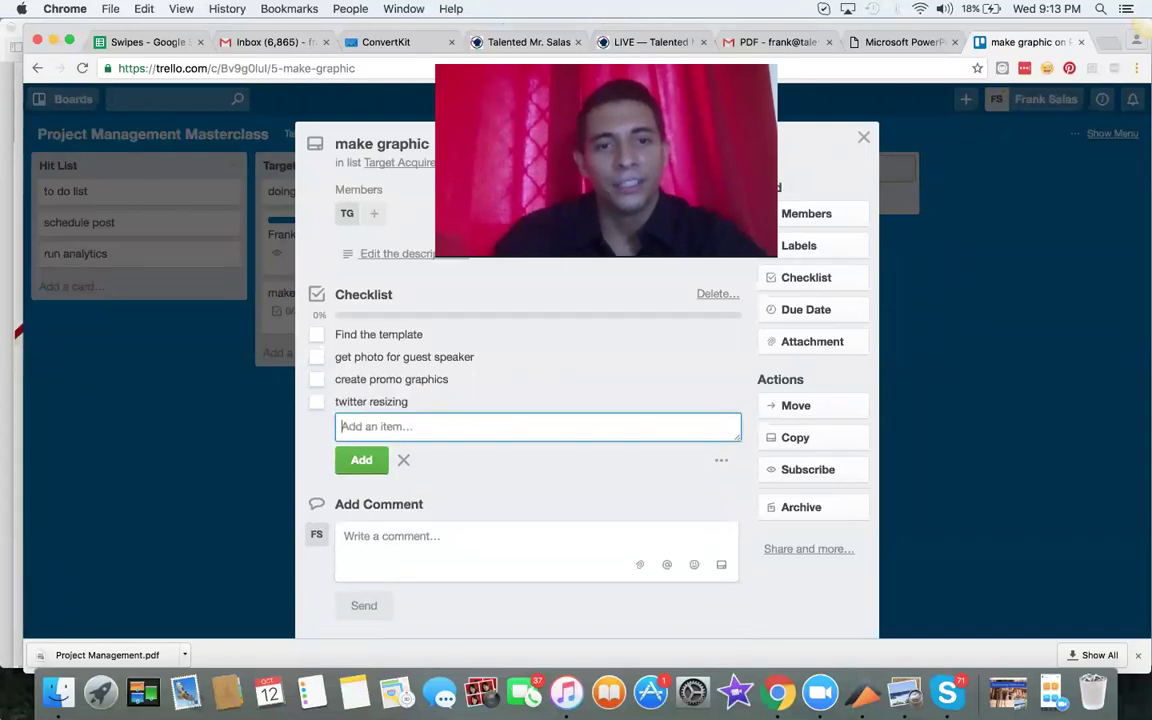
pyautogui.write('instag')
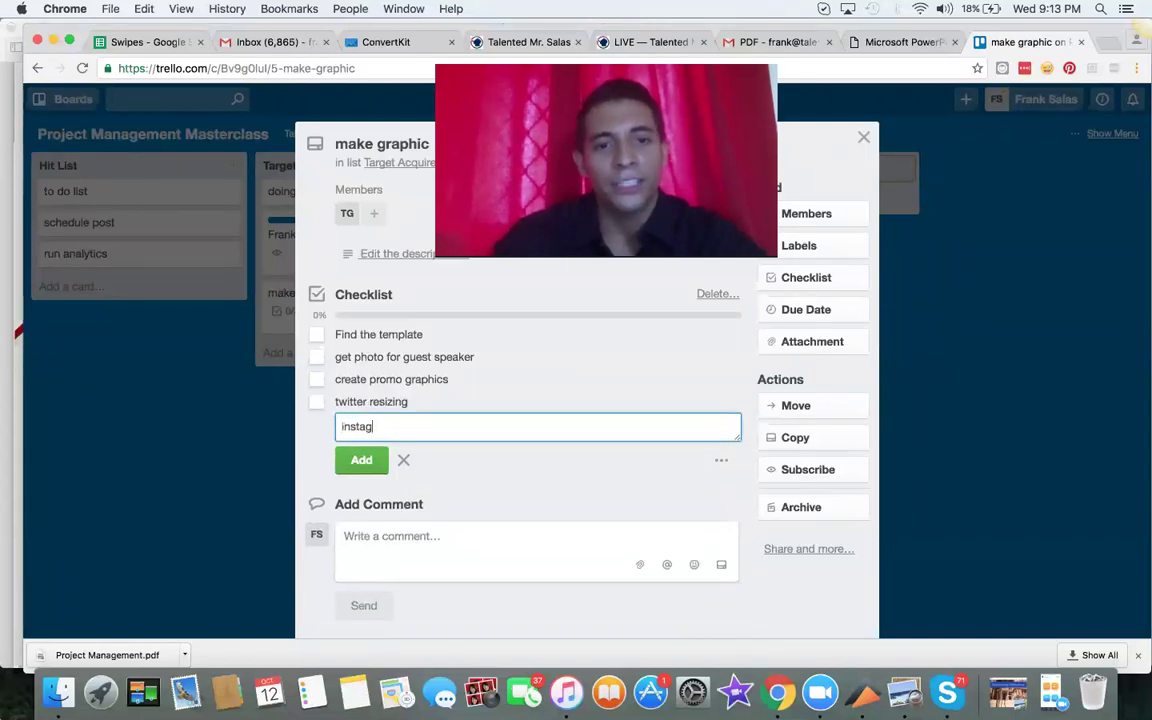
pyautogui.write('ram resizing')
pyautogui.press('Return')
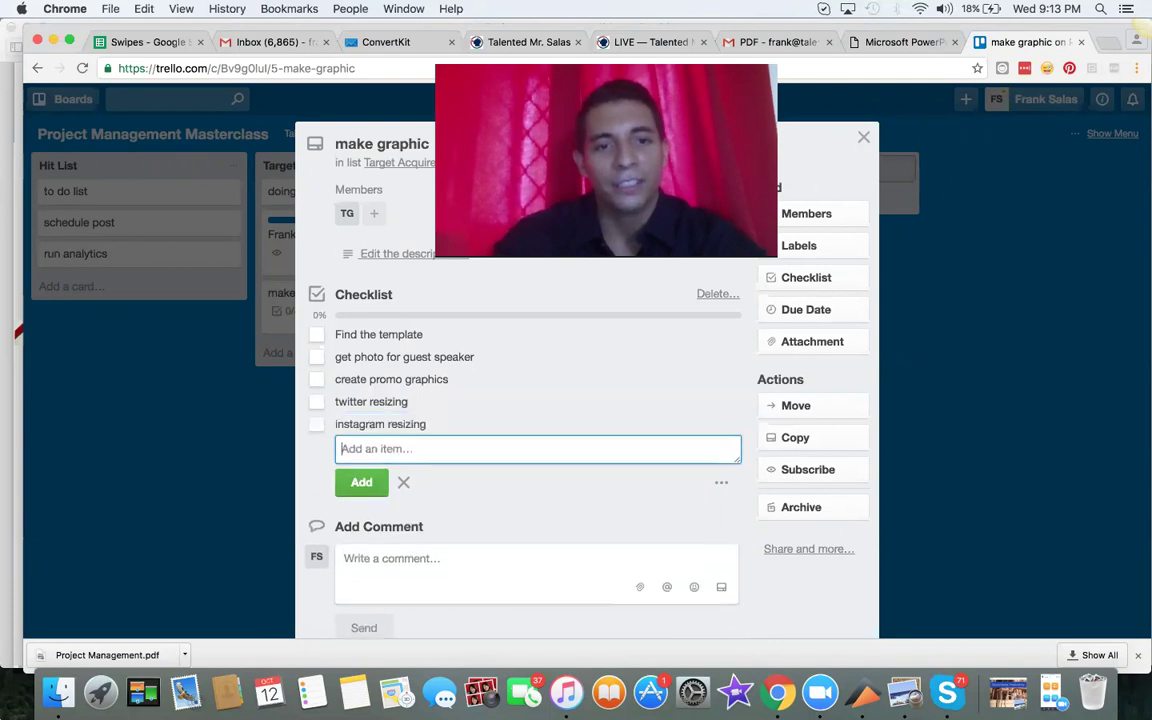
# Add the items "facebook resizing" and "linked in resizing" to the card's checklist.
pyautogui.write('peri')
pyautogui.press('BackSpace')
pyautogui.press('BackSpace')
pyautogui.press('BackSpace')
pyautogui.write('facebook res')
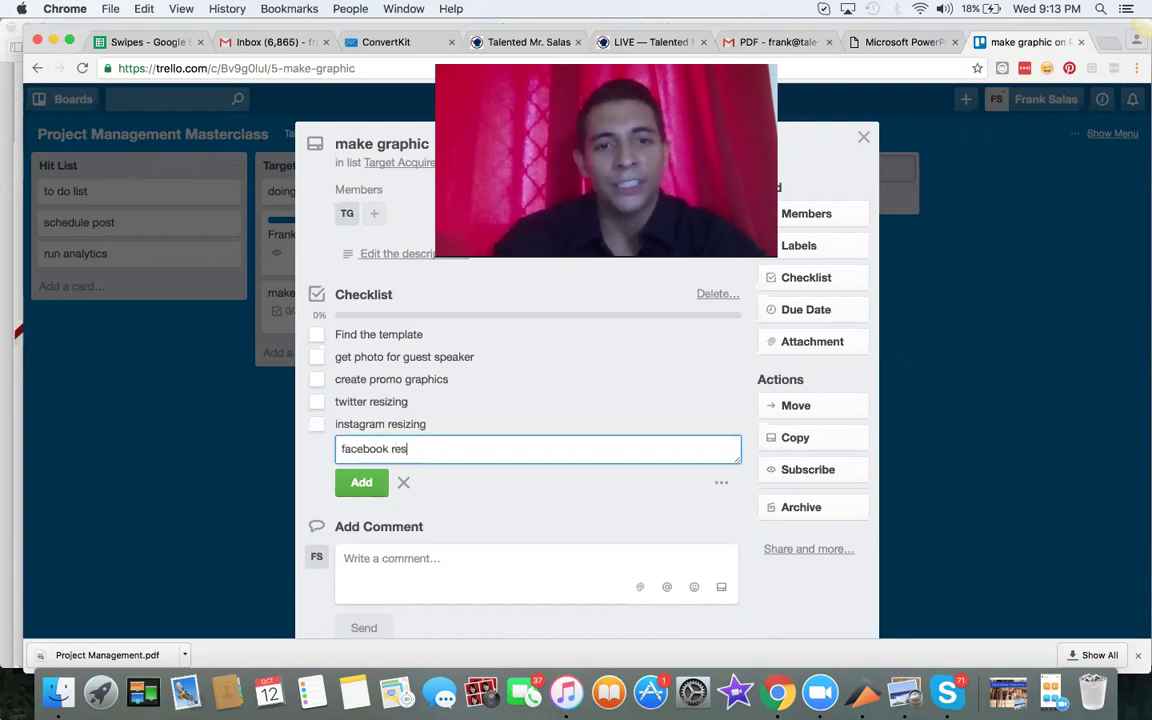
pyautogui.write('izing')
pyautogui.press('Return')
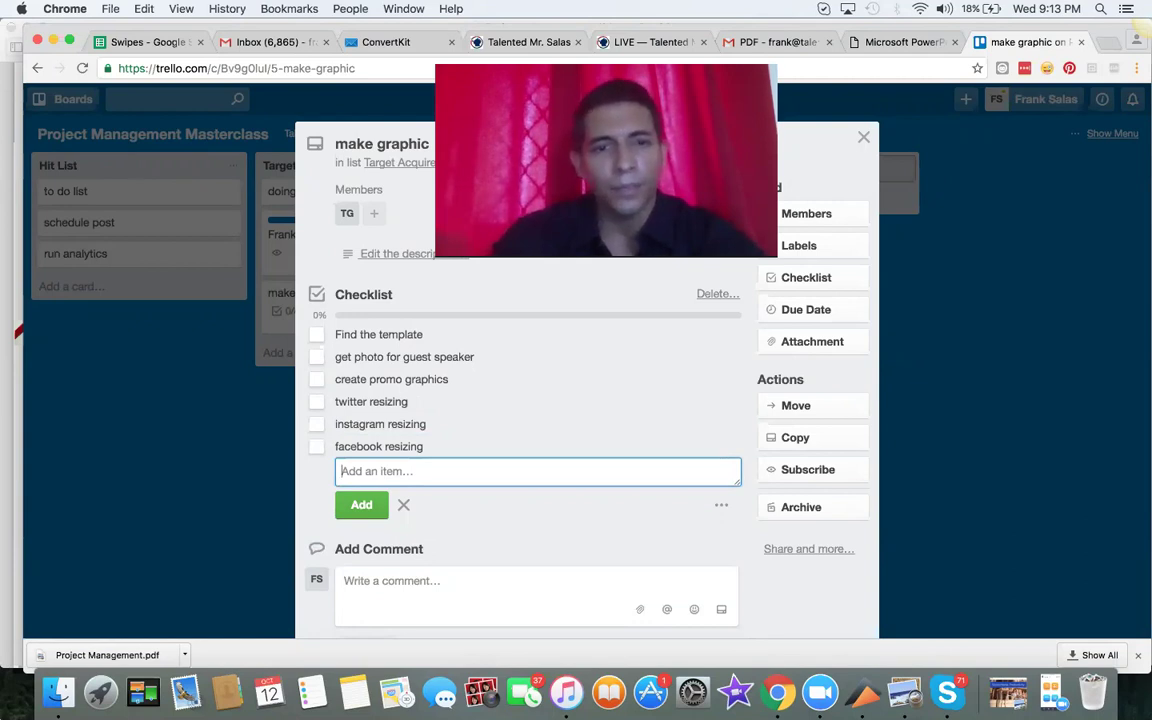
pyautogui.write('lin')
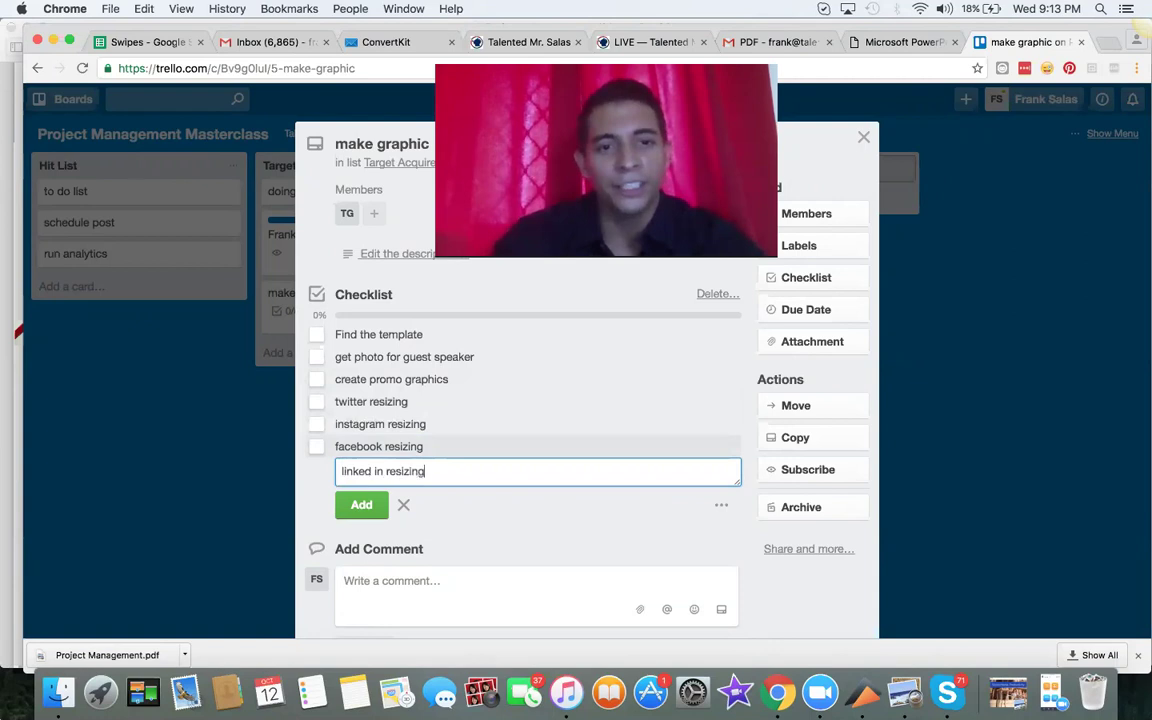
pyautogui.write('ked in resizing')
pyautogui.press('Return')
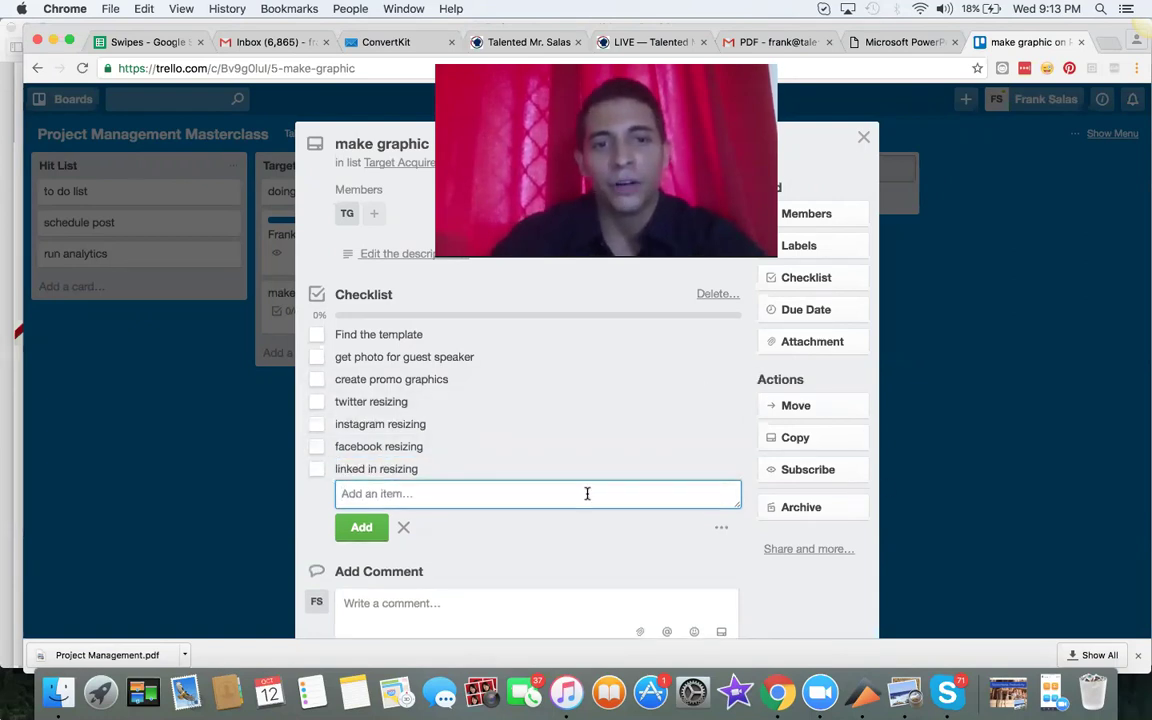
pyautogui.scroll(-3, 587, 493)
pyautogui.scroll(2, 587, 496)
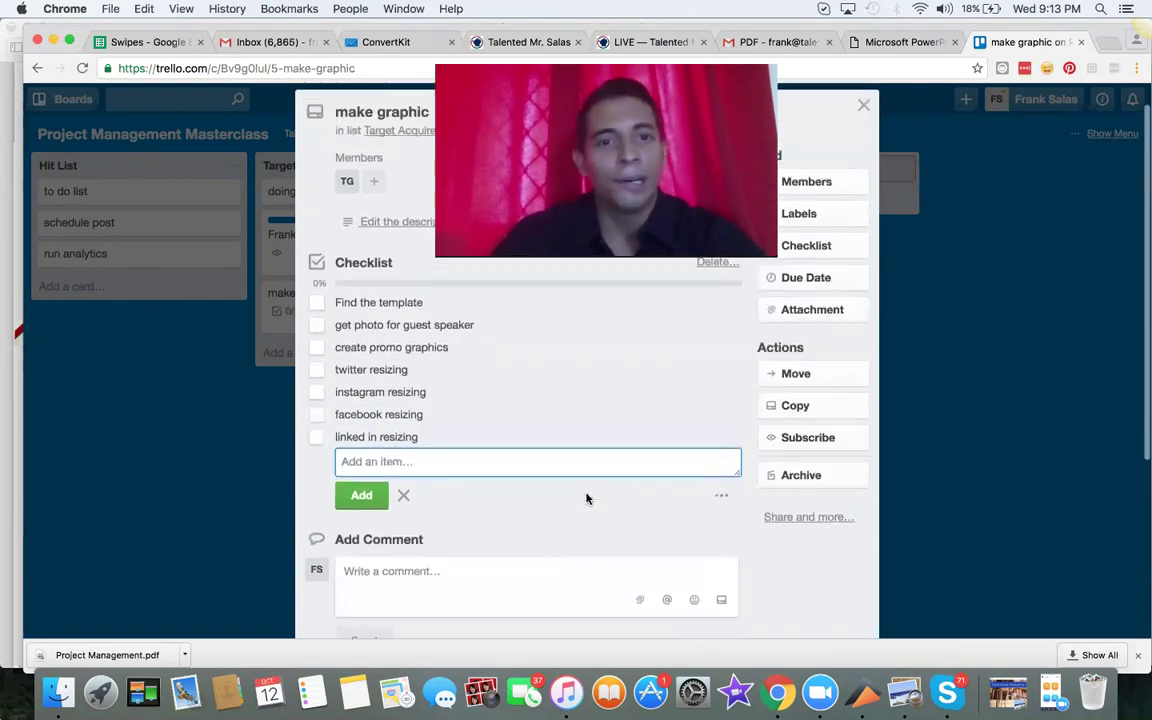
pyautogui.write('re')
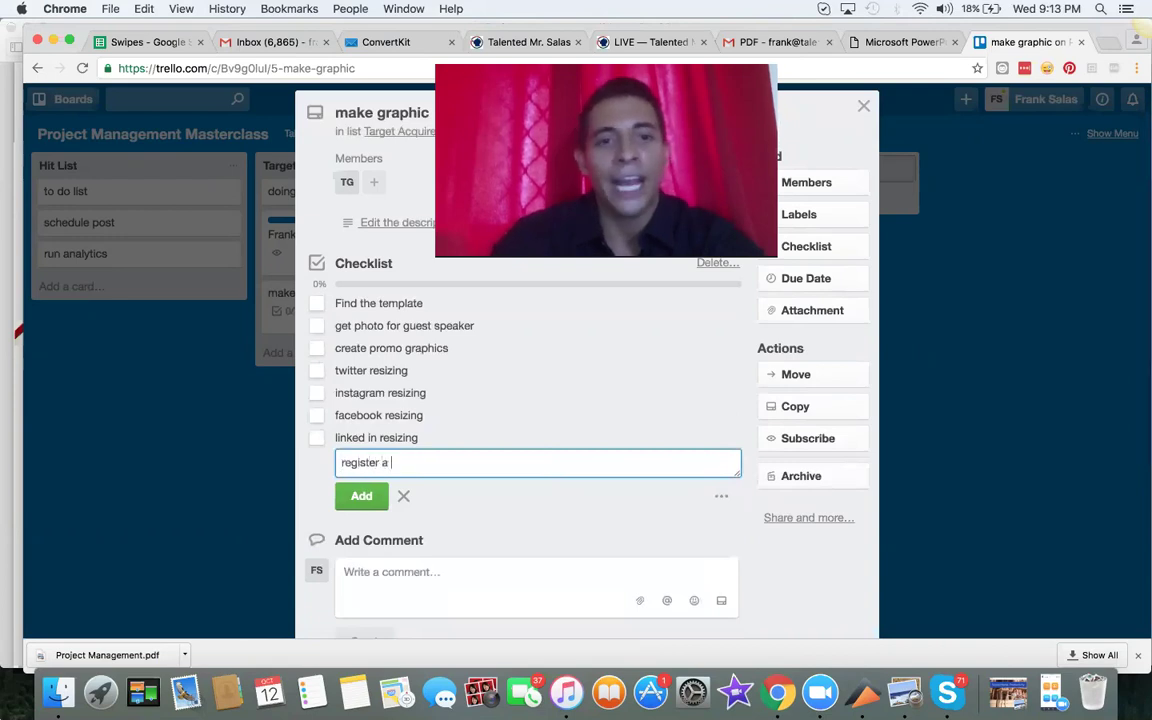
pyautogui.write('gi')
pyautogui.press('BackSpace')
pyautogui.press('BackSpace')
pyautogui.press('BackSpace')
pyautogui.press('BackSpace')
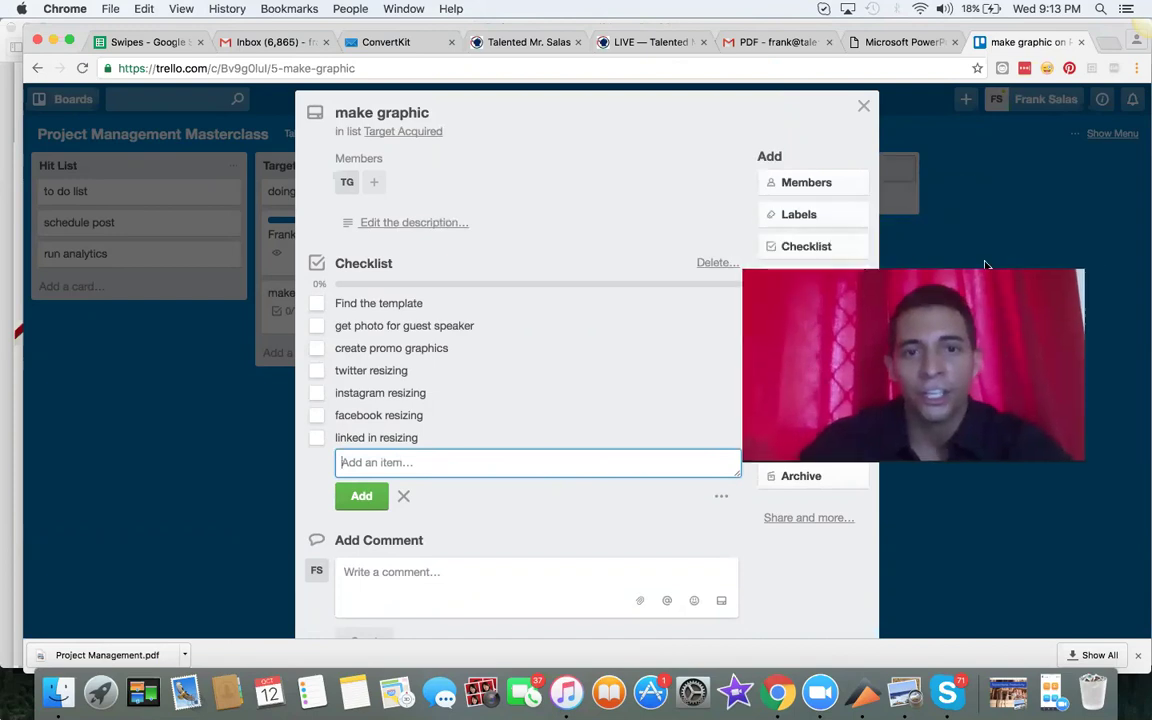
# Add the item "submit for approval" to the "make graphic" card's checklist.
pyautogui.write('subm')
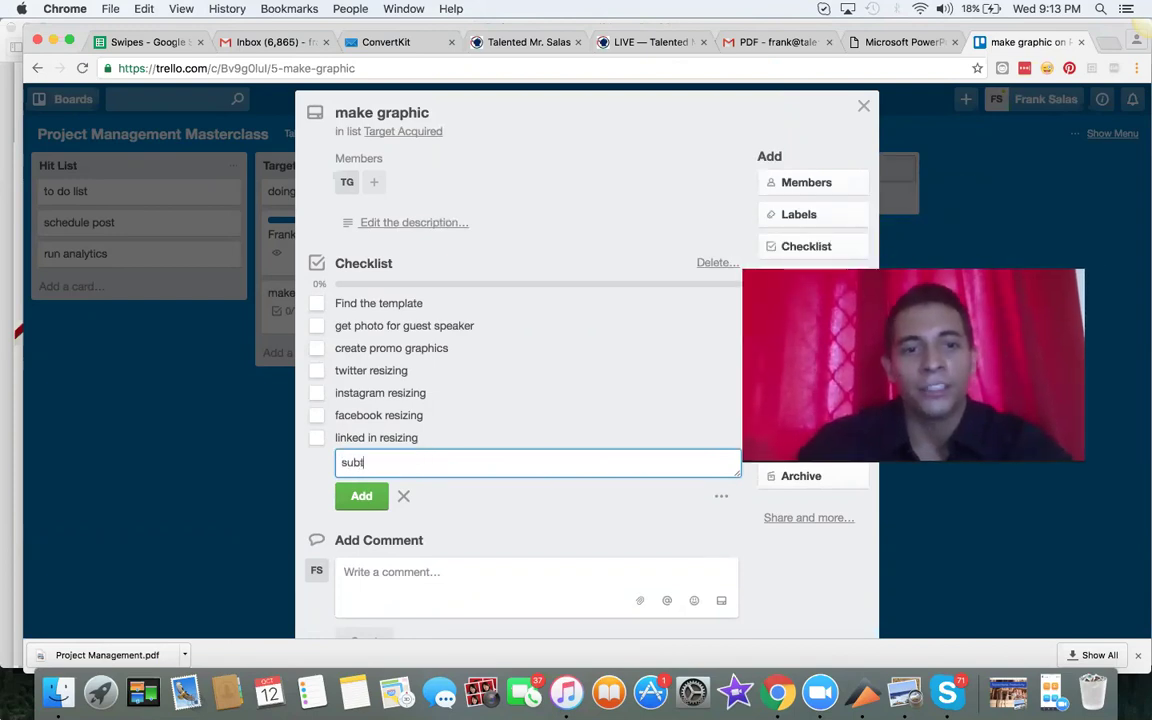
pyautogui.write('it for approval')
pyautogui.press('Return')
pyautogui.write('ifna')
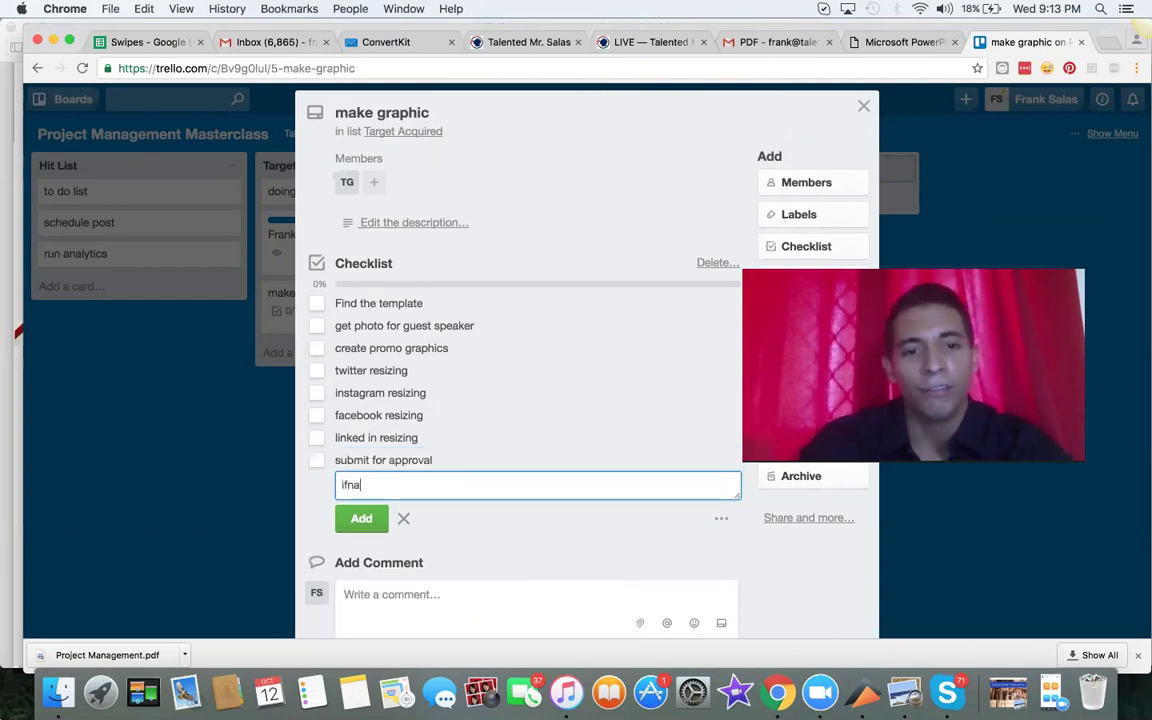
pyautogui.write('psd')
pyautogui.press('BackSpace')
pyautogui.press('BackSpace')
pyautogui.press('BackSpace')
pyautogui.press('BackSpace')
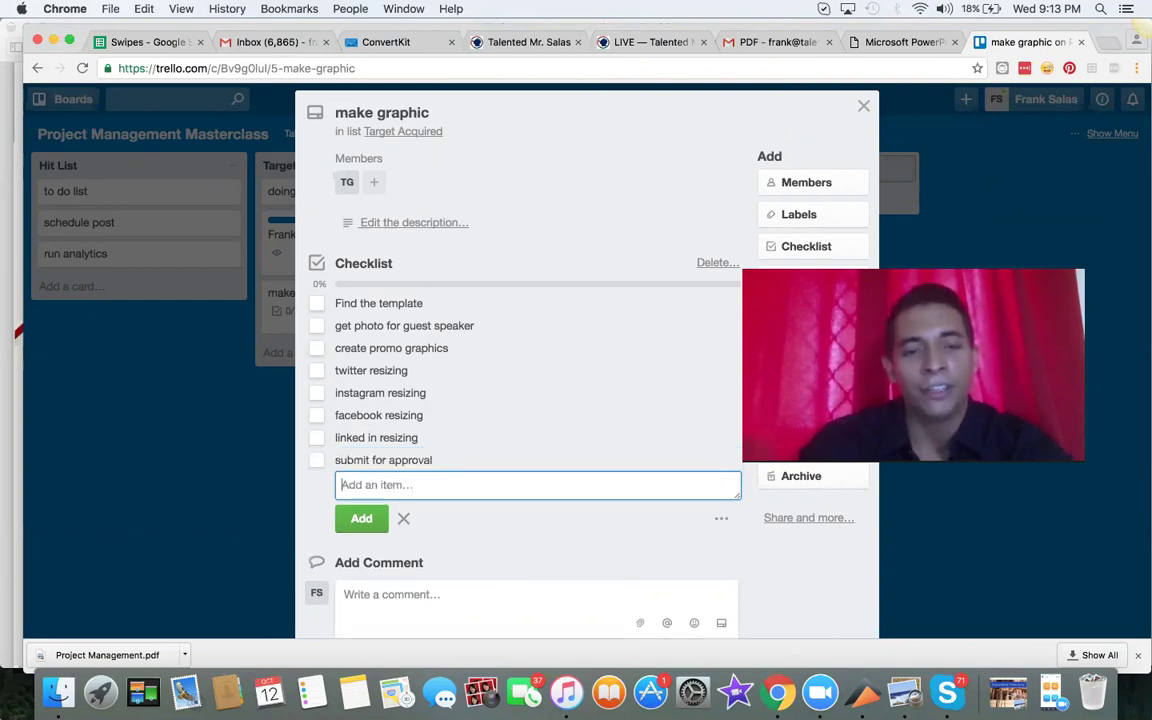
# Add the final checklist item "after approval , start scheduling" to the "make graphic" card.
pyautogui.write('after ap')
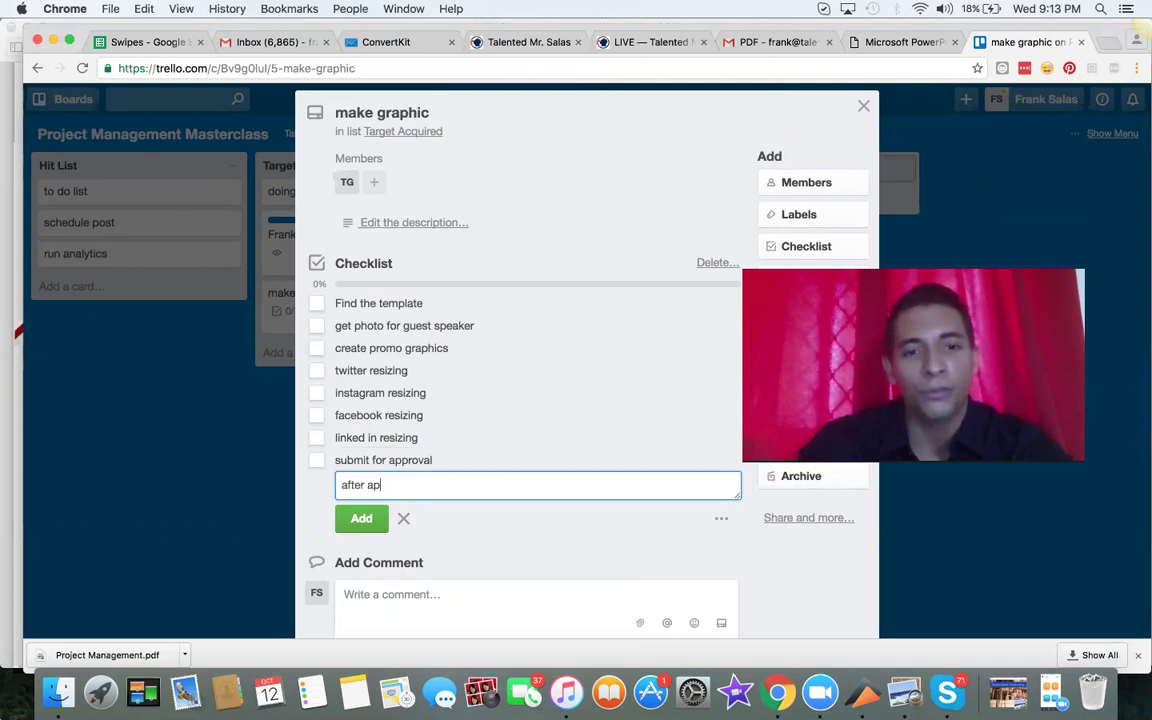
pyautogui.write('proval , star')
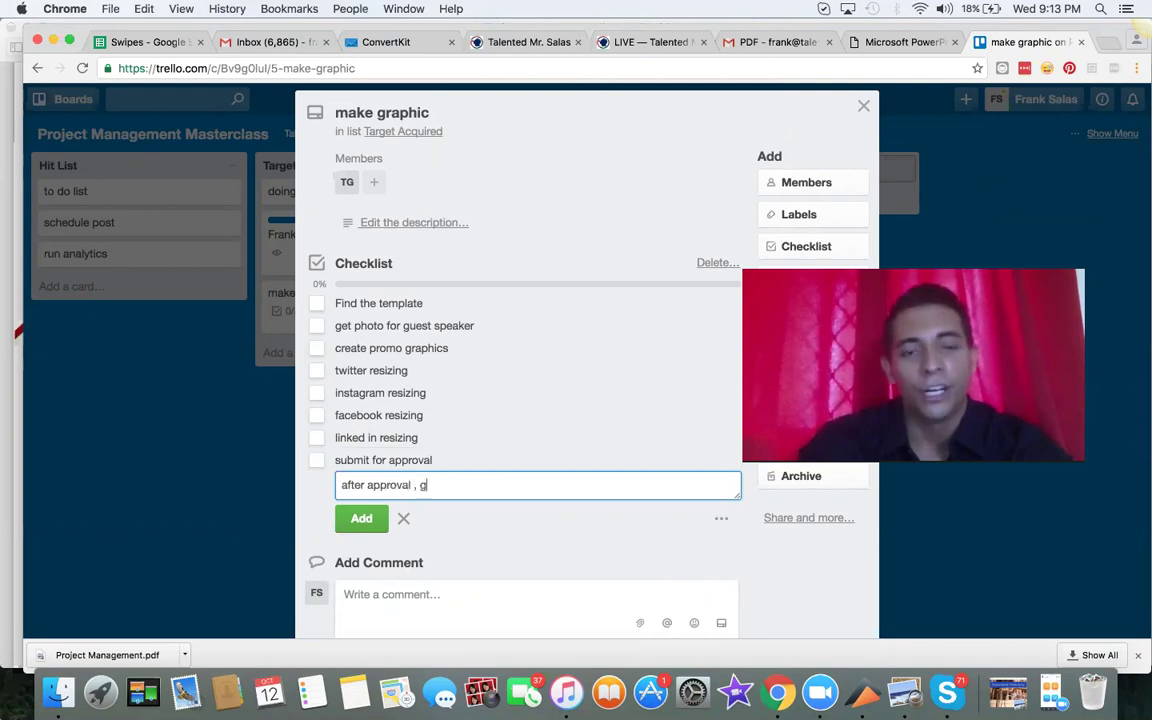
pyautogui.write('t')
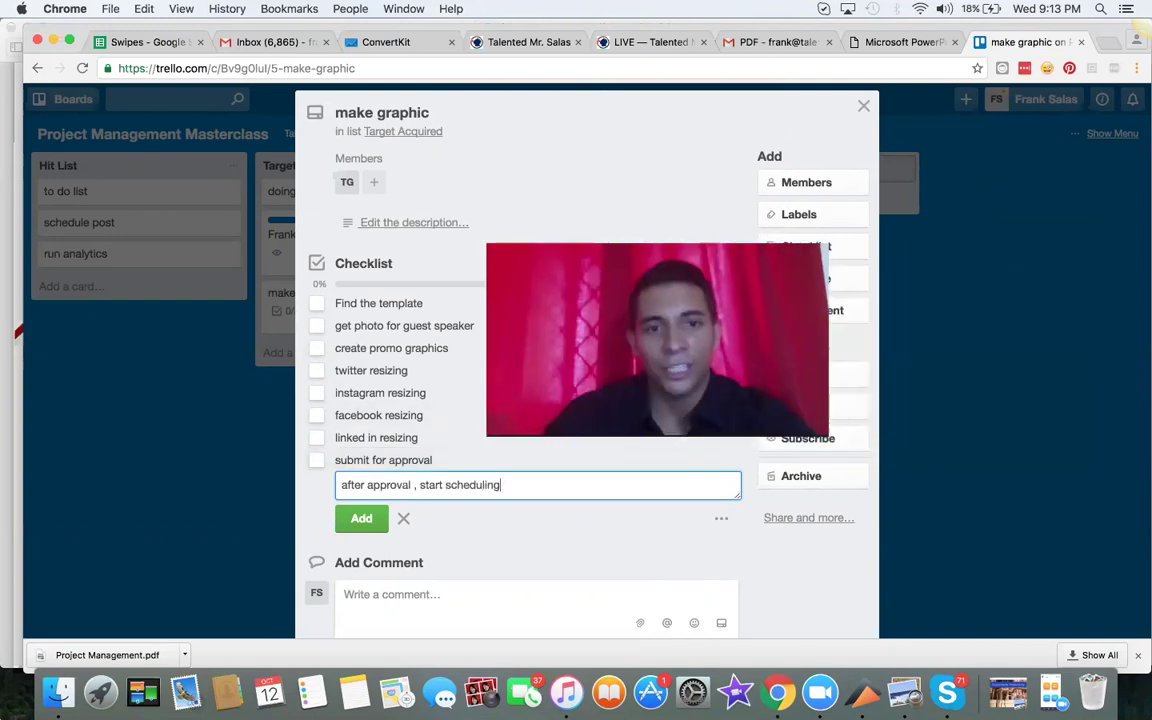
pyautogui.click(378, 516)
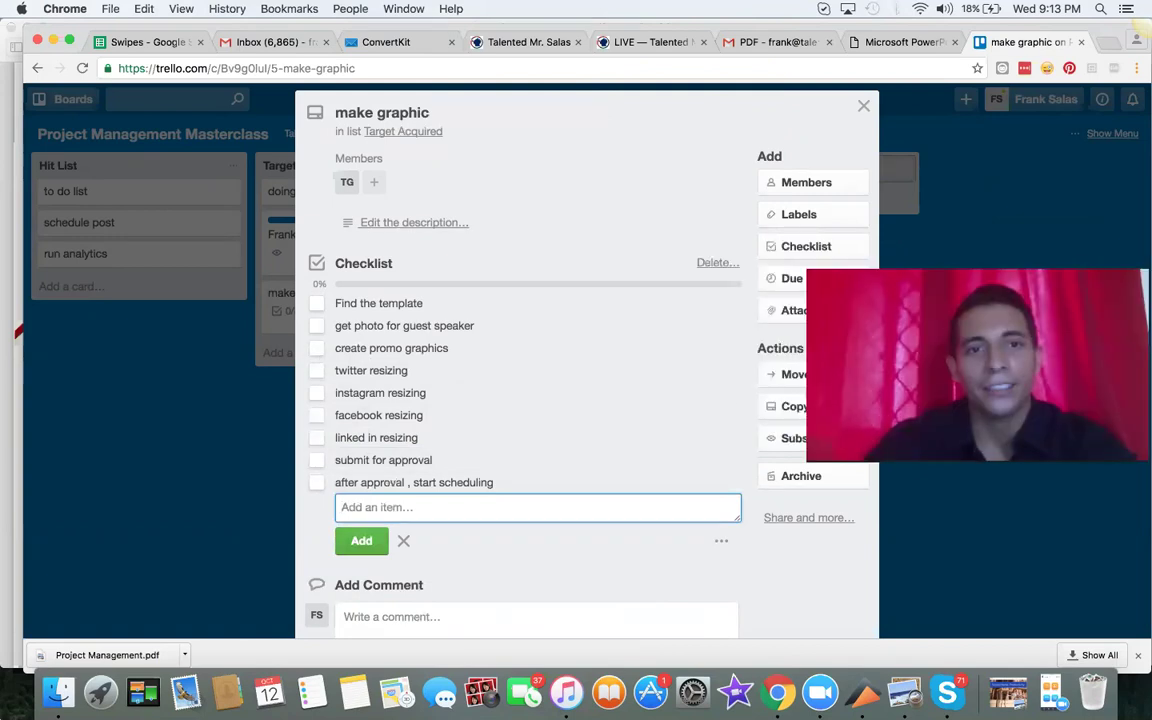
# Draft a card comment saying this is a really important webinar, the graphics must be hi-resolution, and "i really like this graphic".
pyautogui.click(702, 373)
pyautogui.scroll(-2, 702, 375)
pyautogui.scroll(-2, 406, 470)
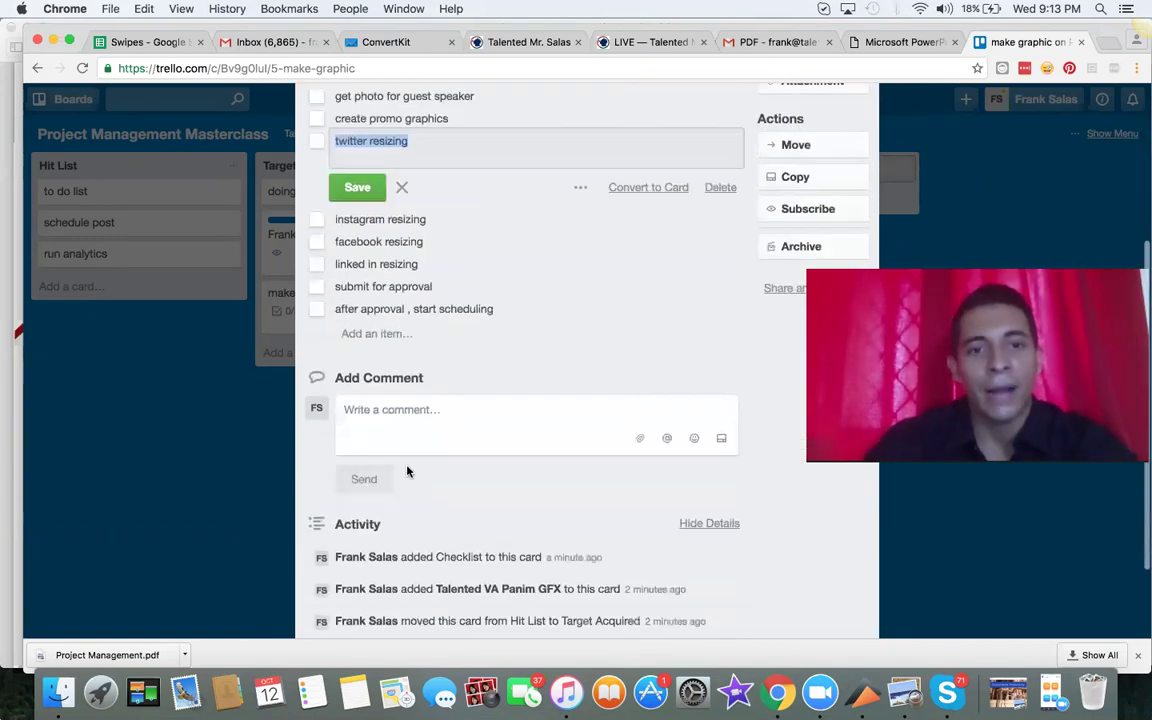
pyautogui.click(419, 422)
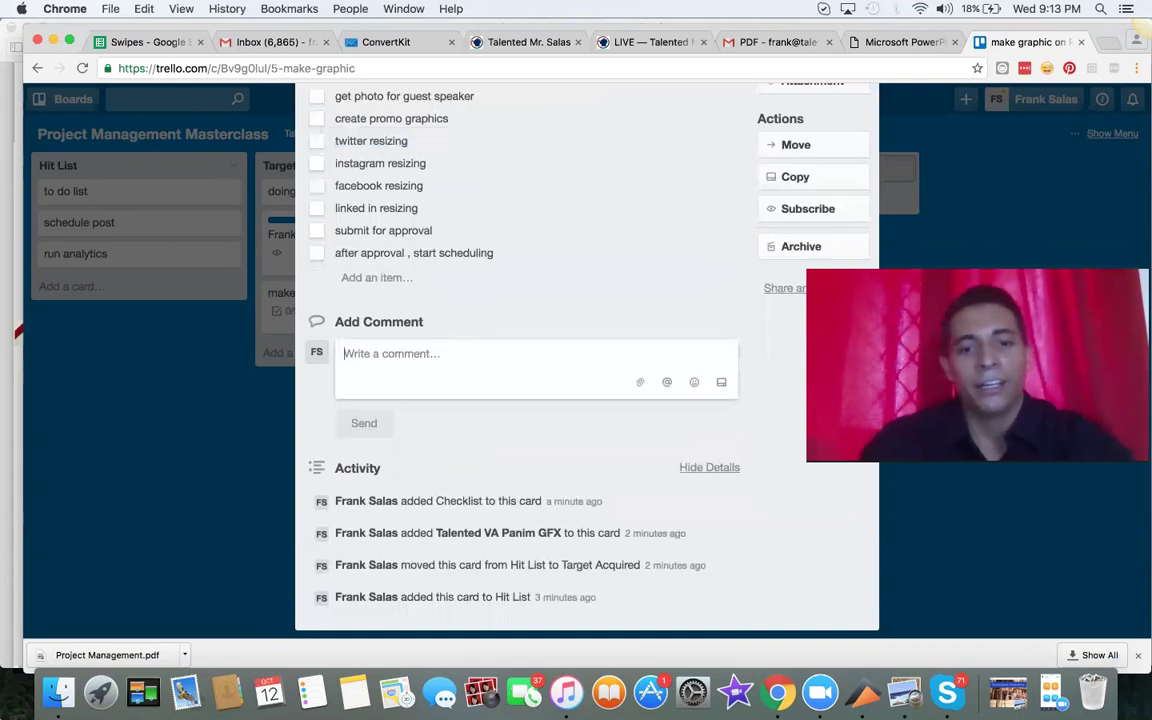
pyautogui.write('hey guys this i')
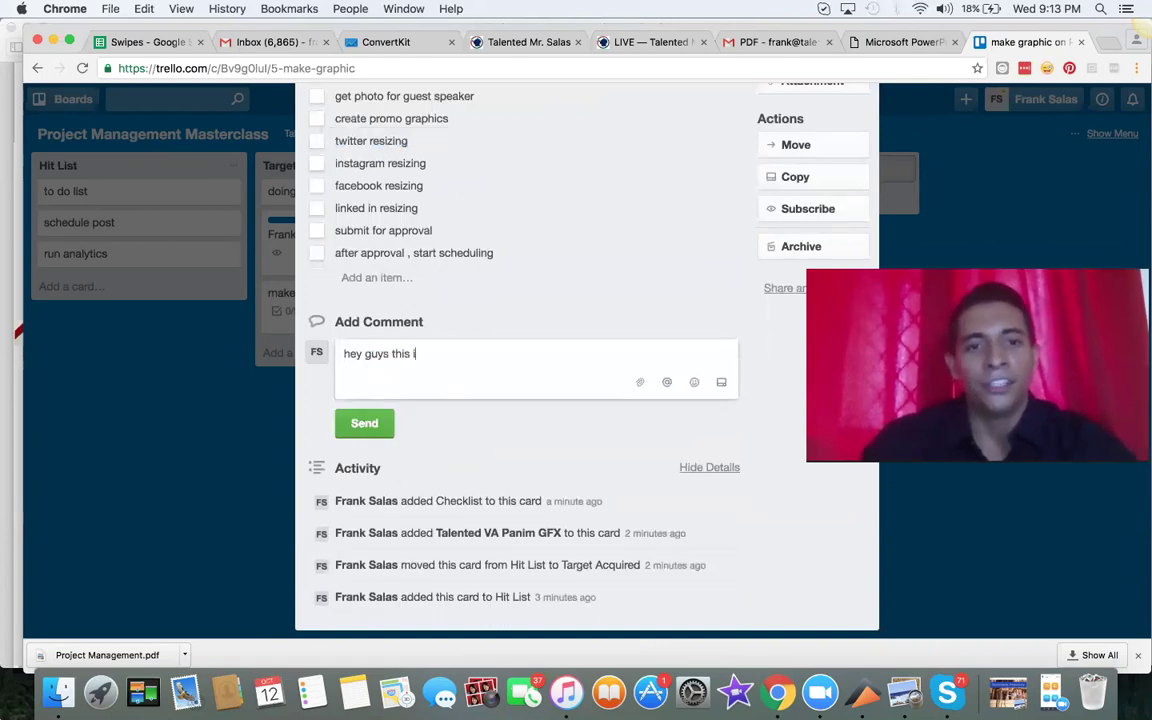
pyautogui.write('s a really important webinar that we are d')
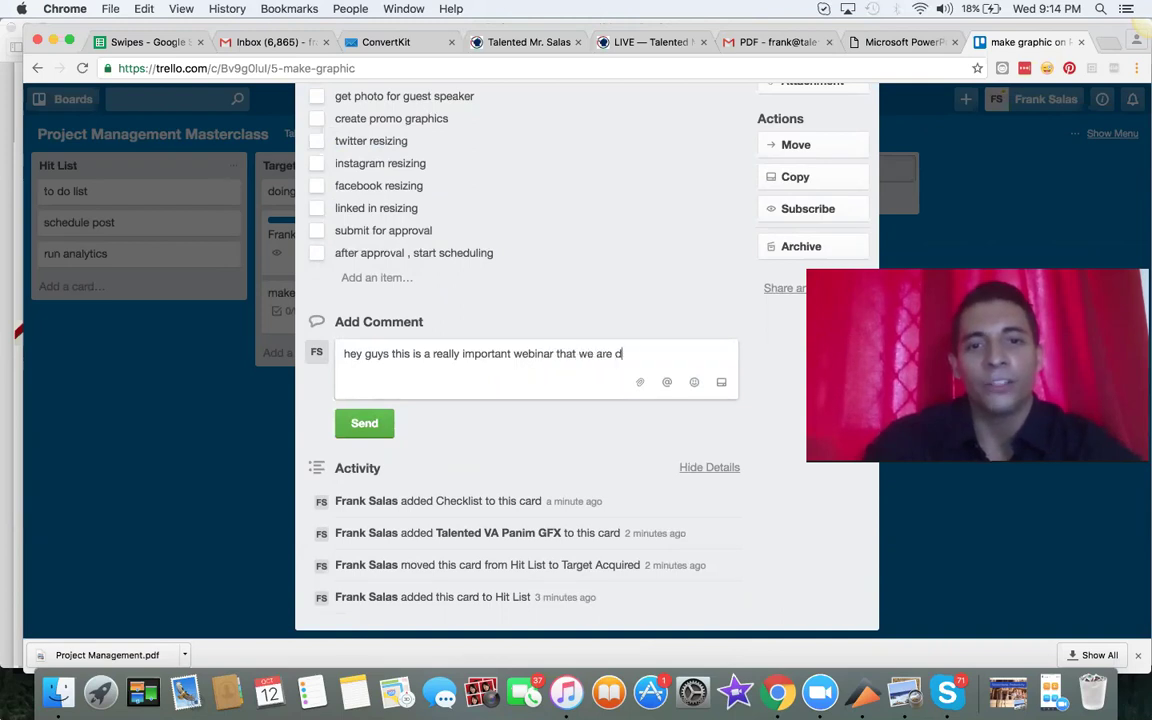
pyautogui.write('at the')
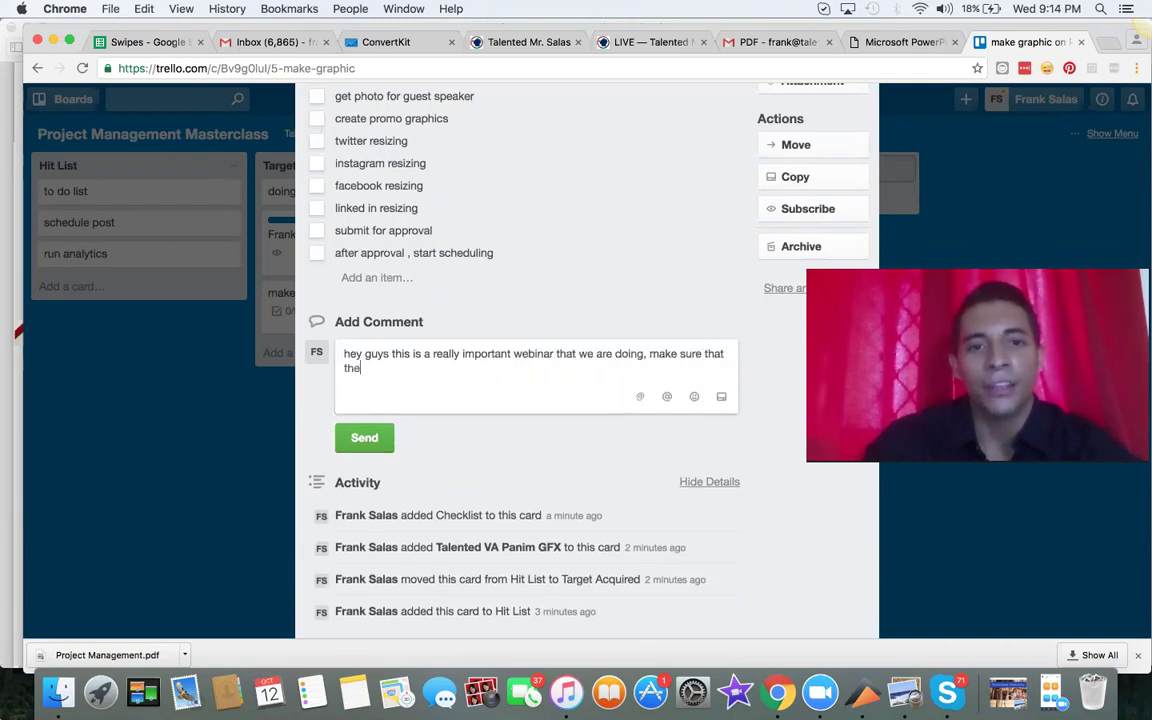
pyautogui.write(' graphics are ')
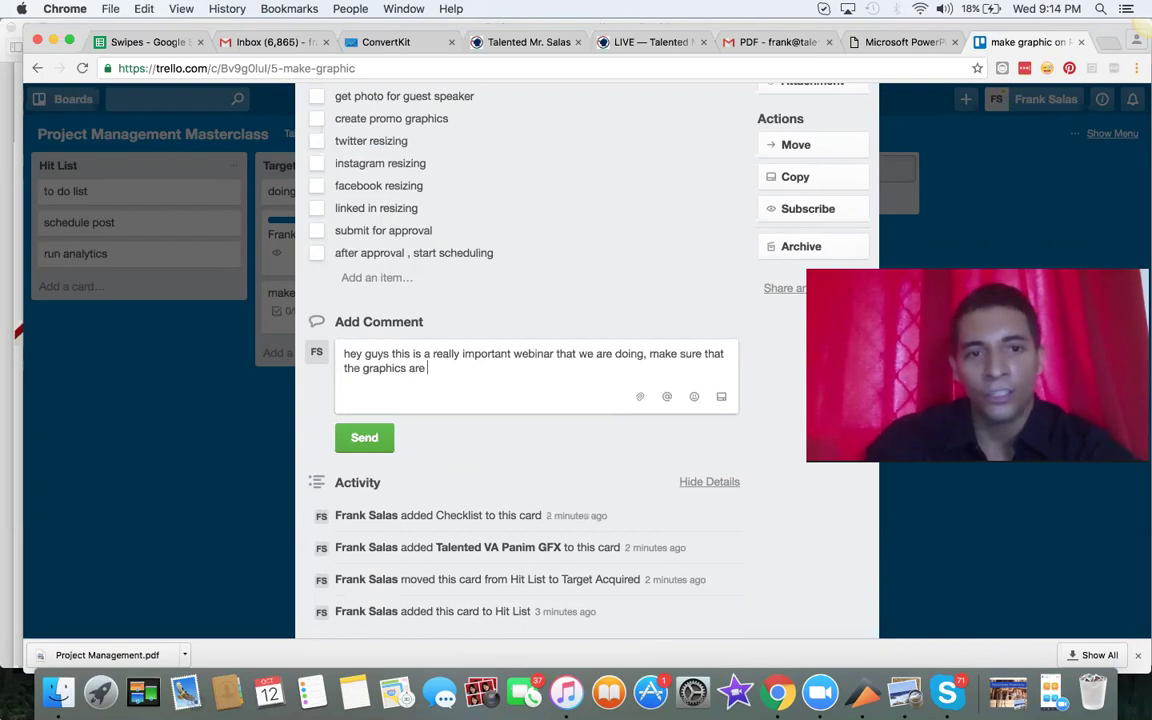
pyautogui.write('his-resolution and matter of facto')
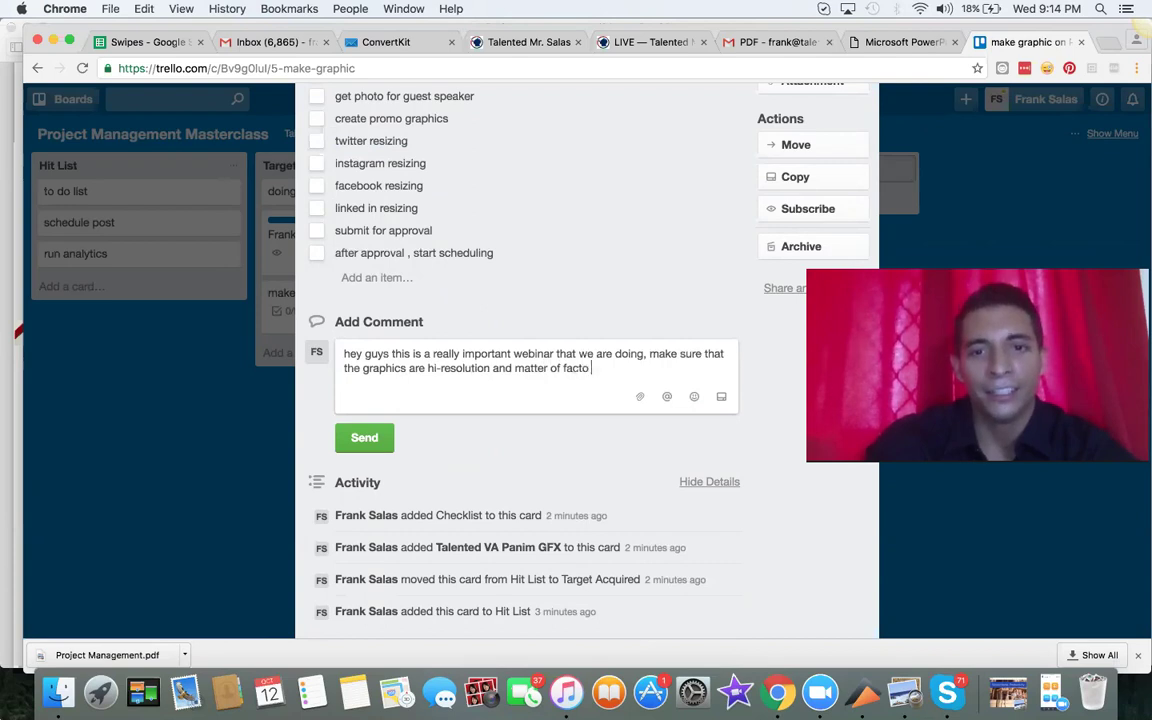
pyautogui.press('BackSpace')
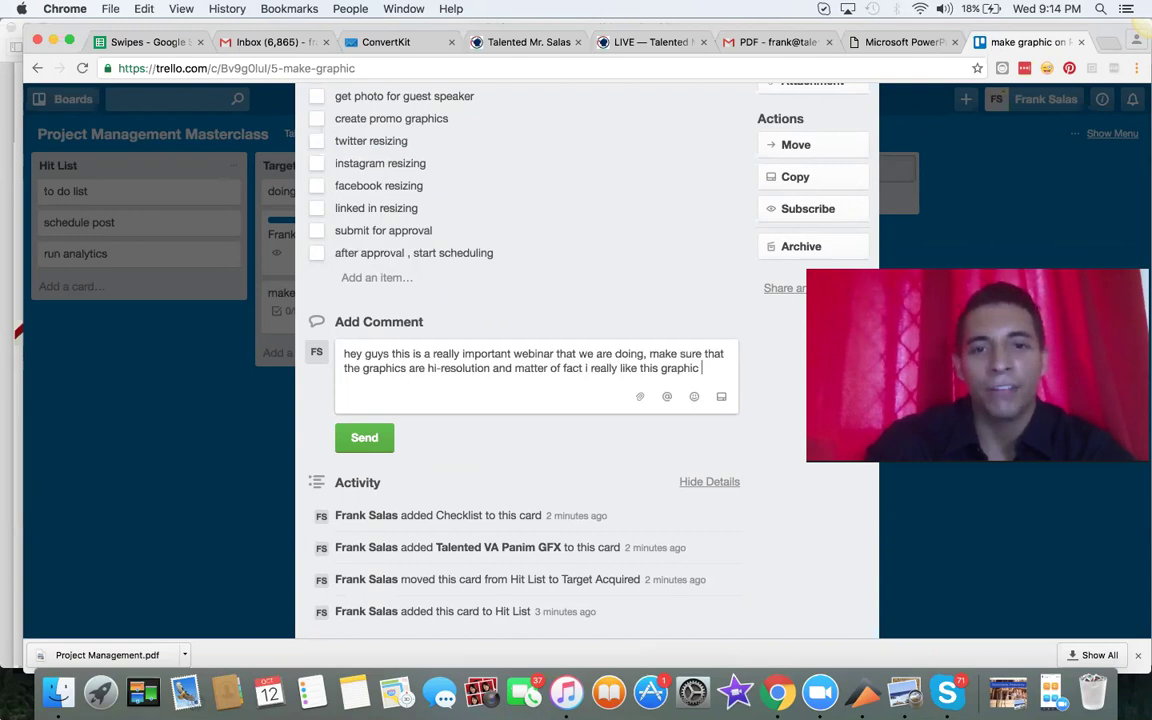
pyautogui.press('Return')
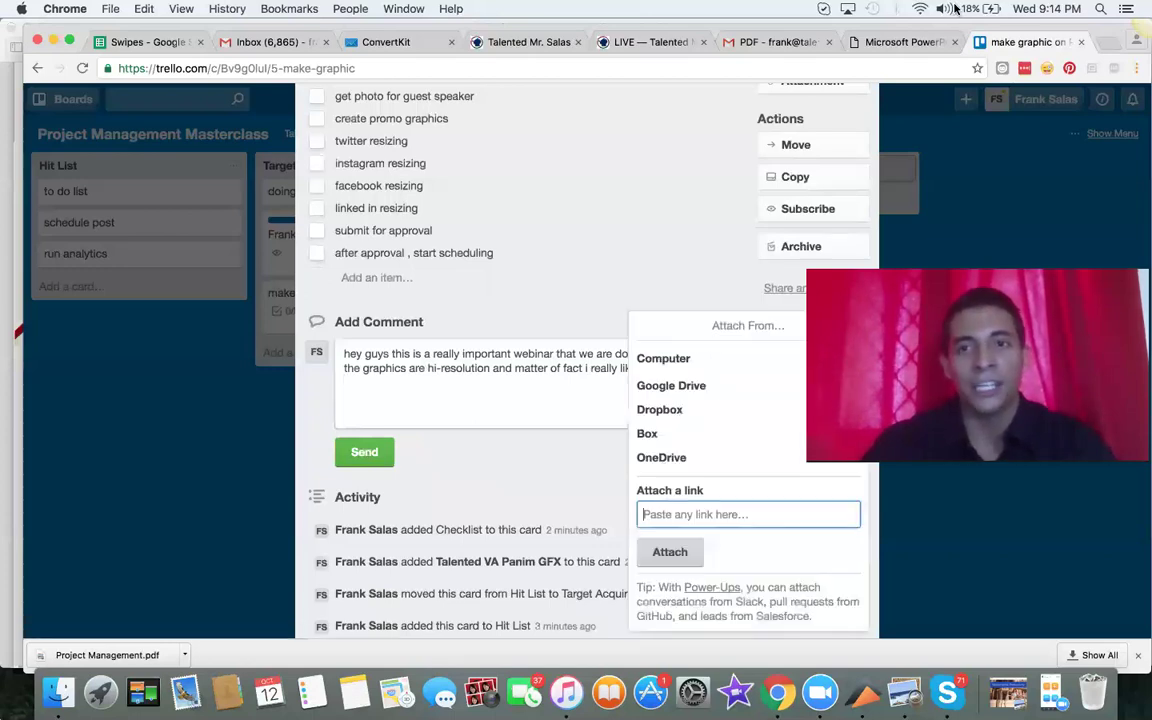
# Open the stock photo site pexels.com in a new browser tab.
pyautogui.click(1106, 42)
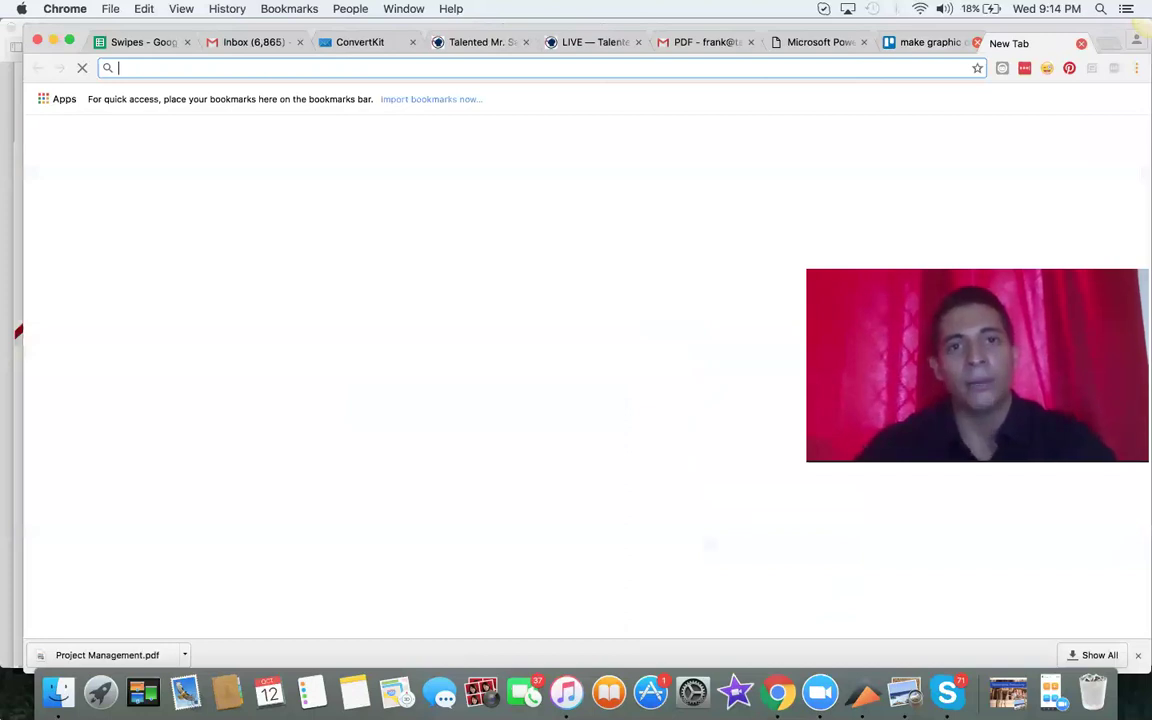
pyautogui.write('pexels.com')
pyautogui.press('Return')
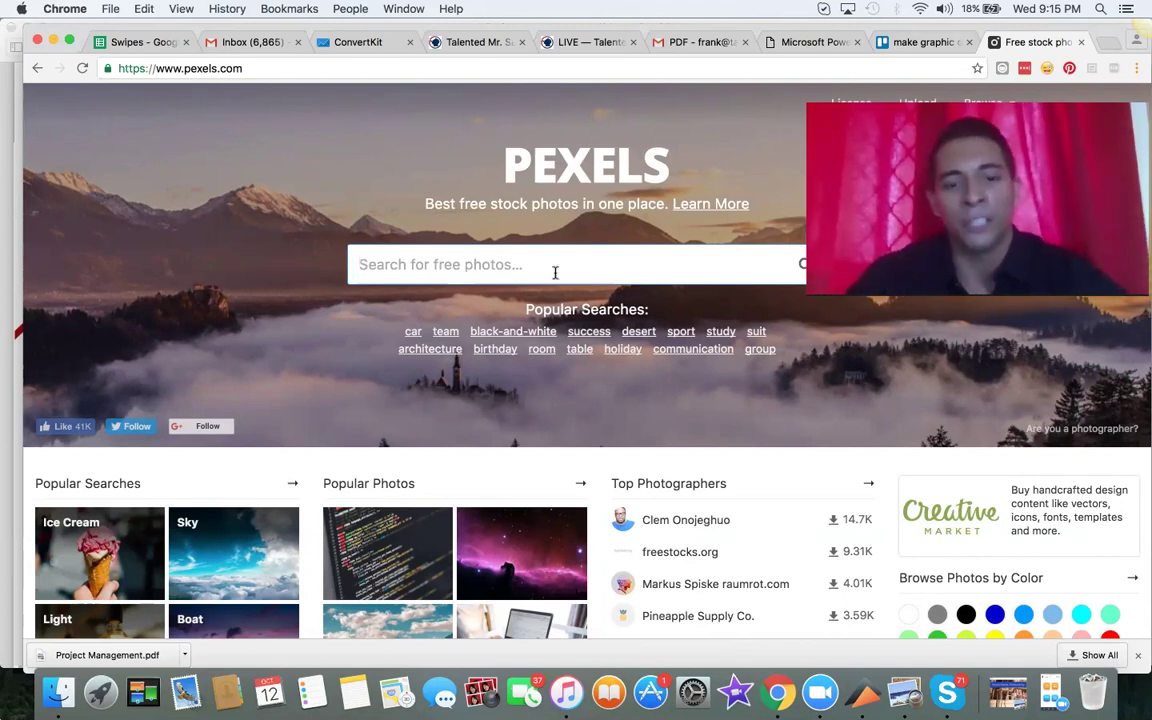
# Search the free stock photos on Pexels for "automation".
pyautogui.write('autm')
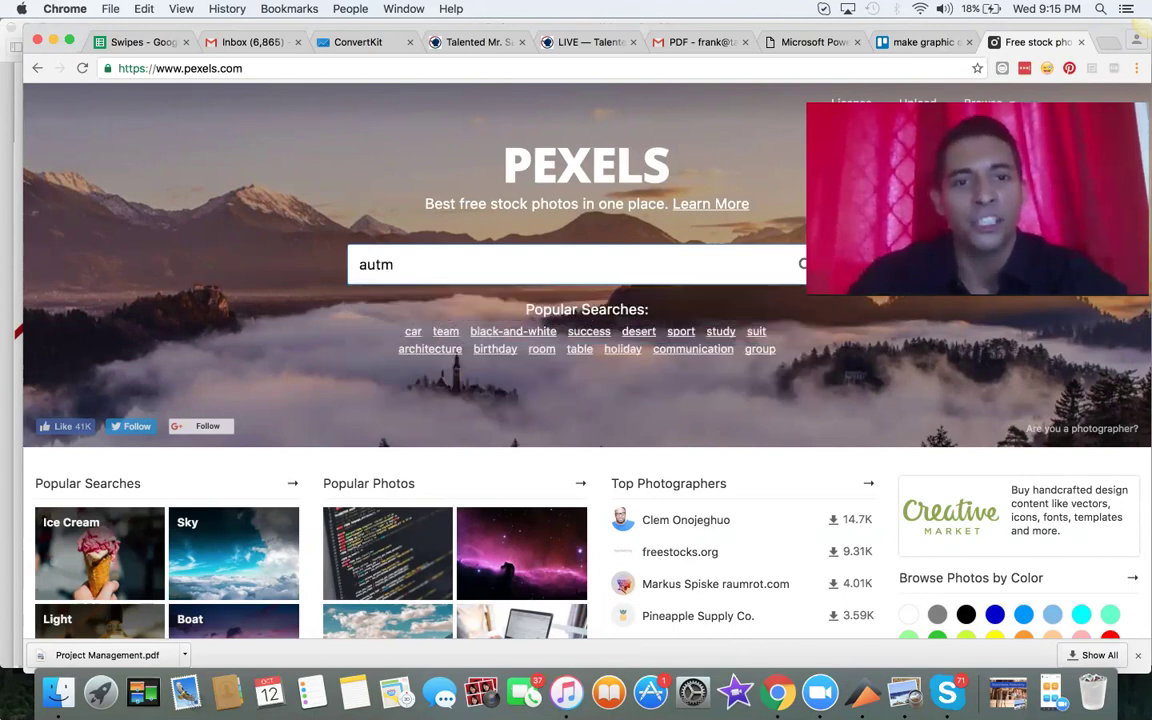
pyautogui.press('BackSpace')
pyautogui.press('Down')
pyautogui.press('Return')
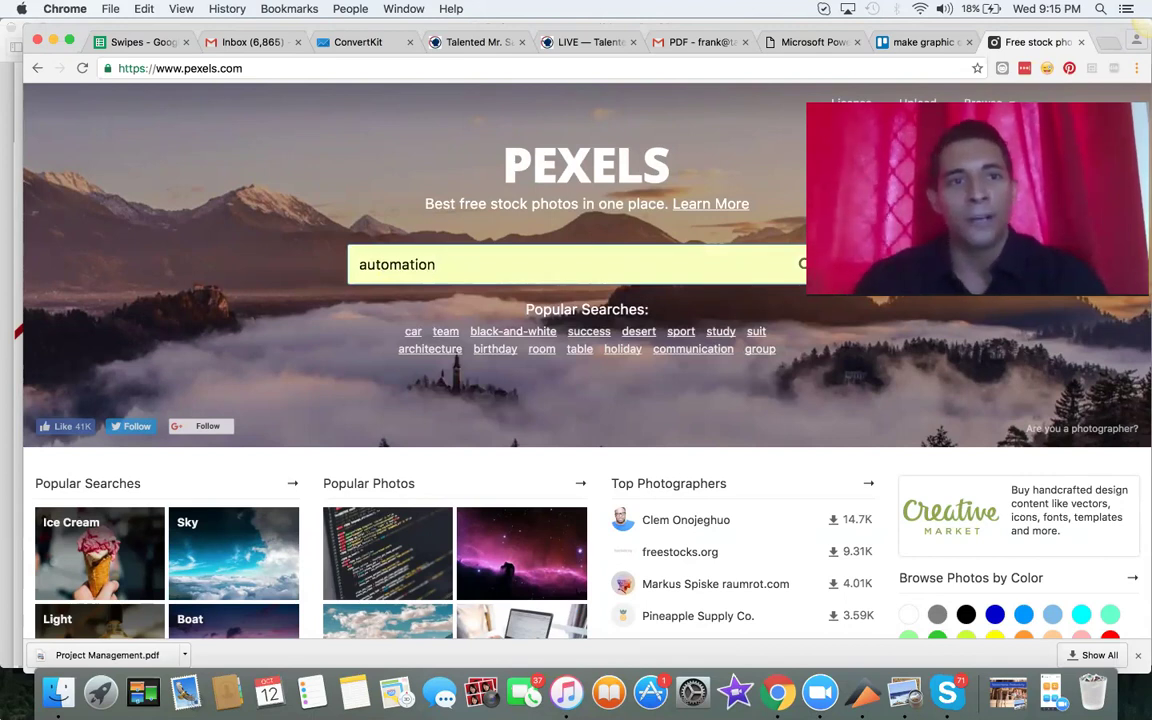
pyautogui.click(469, 274)
pyautogui.press('Return')
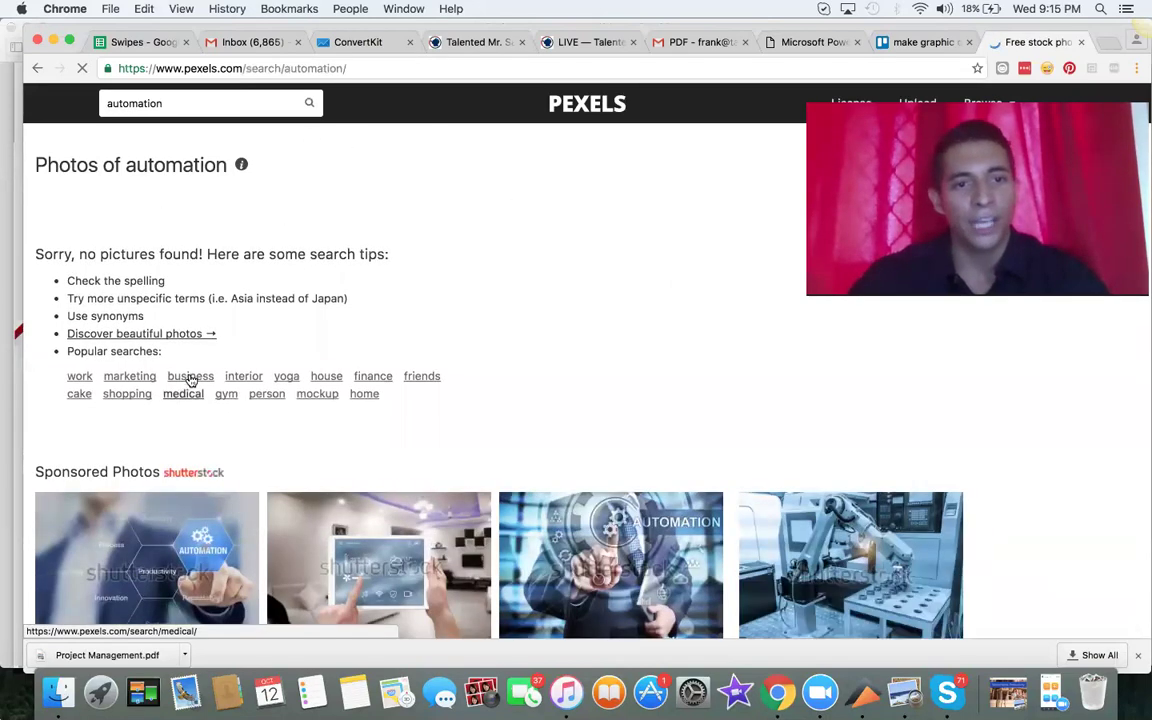
# Open the tablet-with-charts photo from the Pexels business images and select its page address for copying.
pyautogui.click(190, 377)
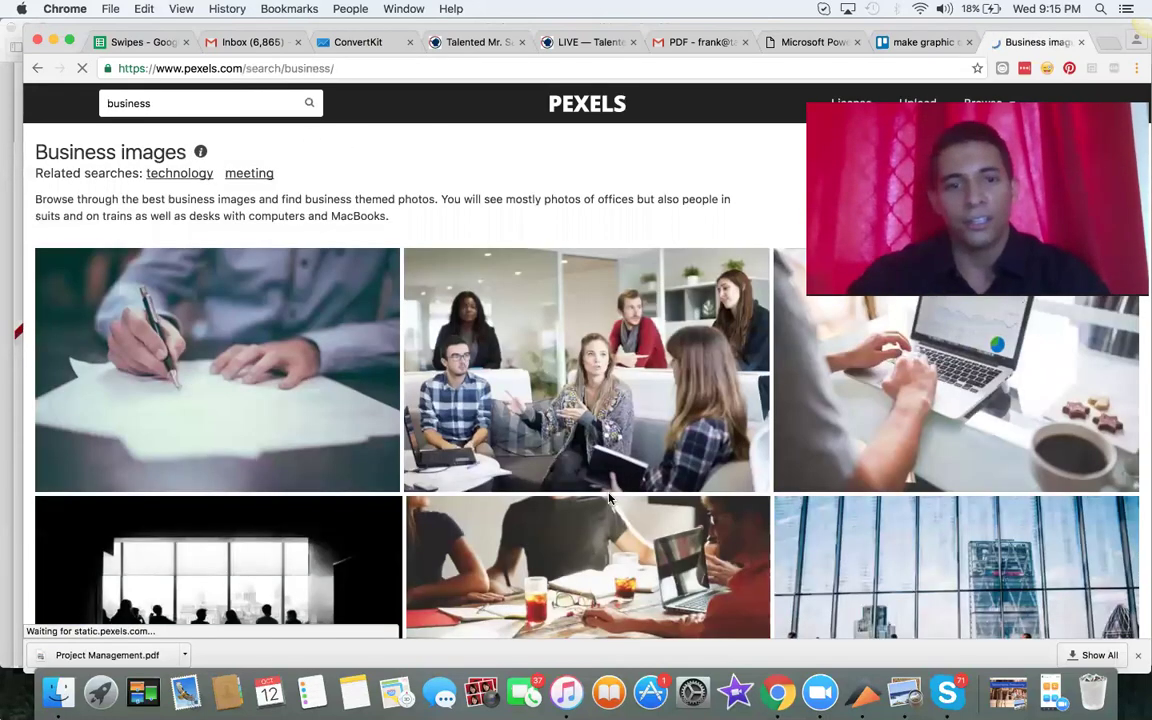
pyautogui.scroll(-5, 610, 497)
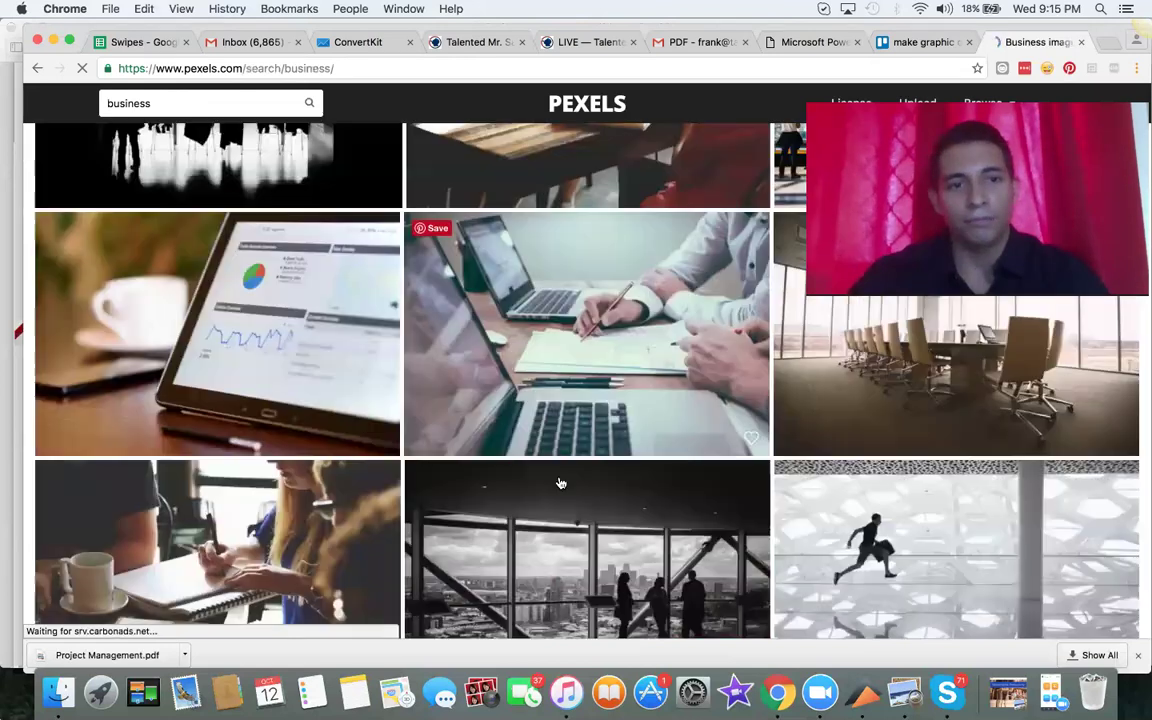
pyautogui.click(319, 352)
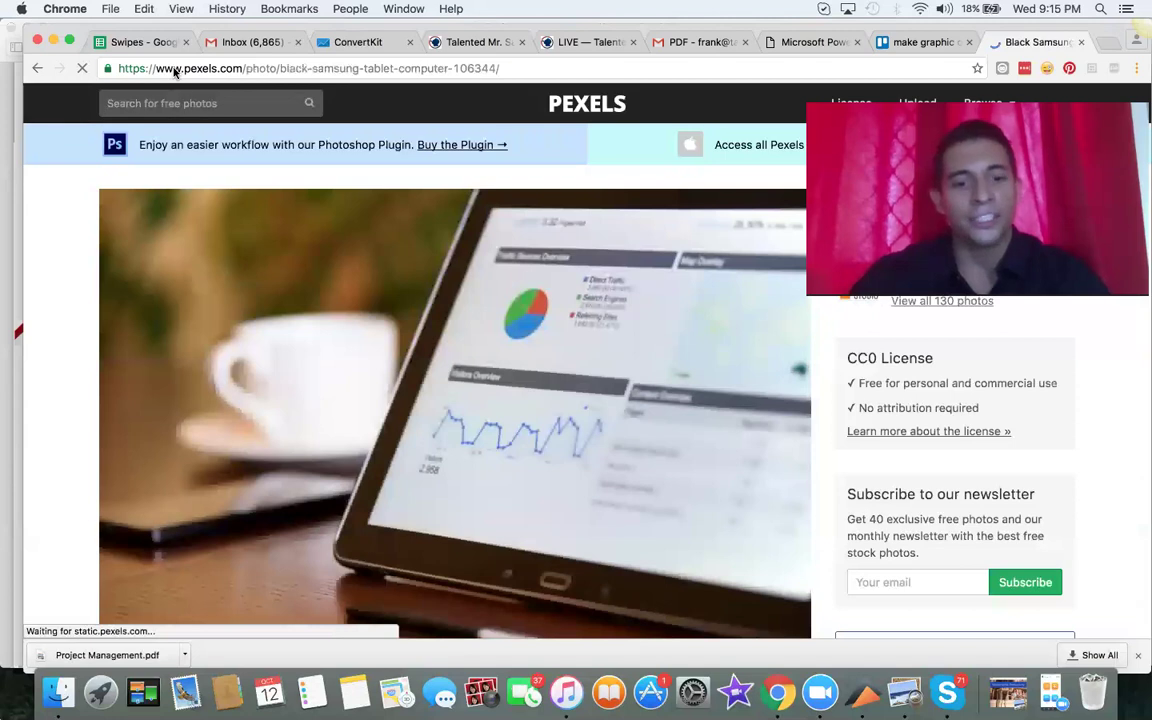
pyautogui.click(174, 68)
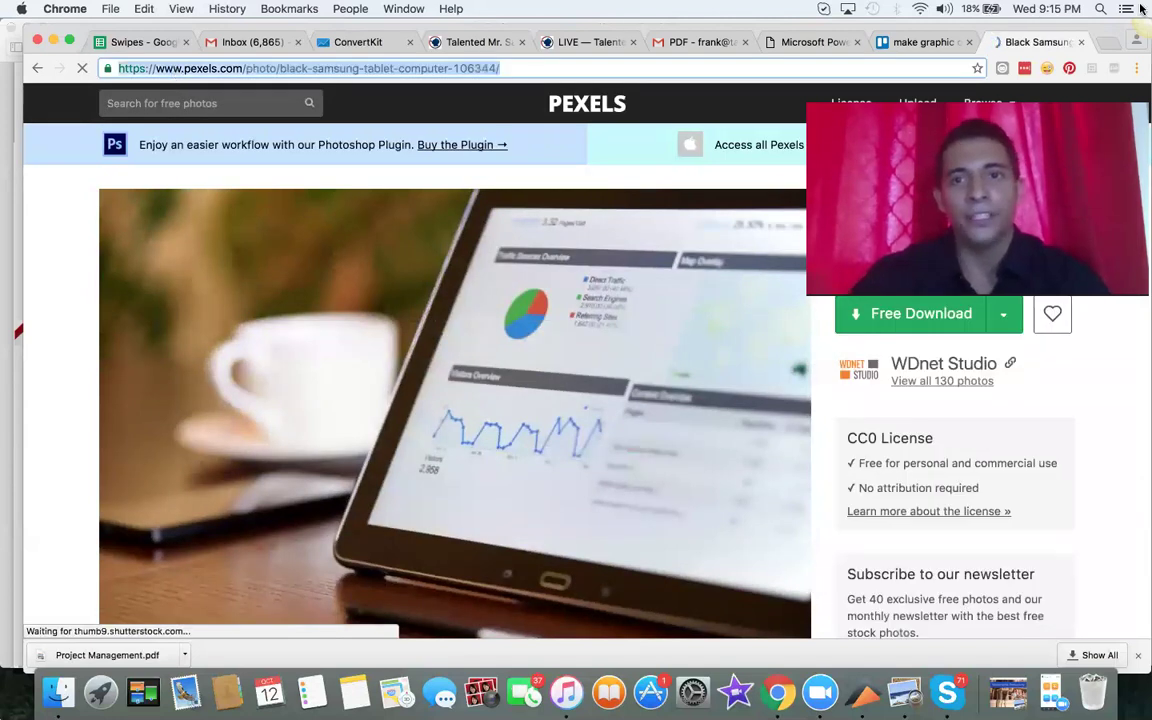
# Switch back to the Trello "make graphic" card and attach the copied photo link under the name "perfect wxample".
pyautogui.hotkey('ctrl', 'shift', 'Tab')
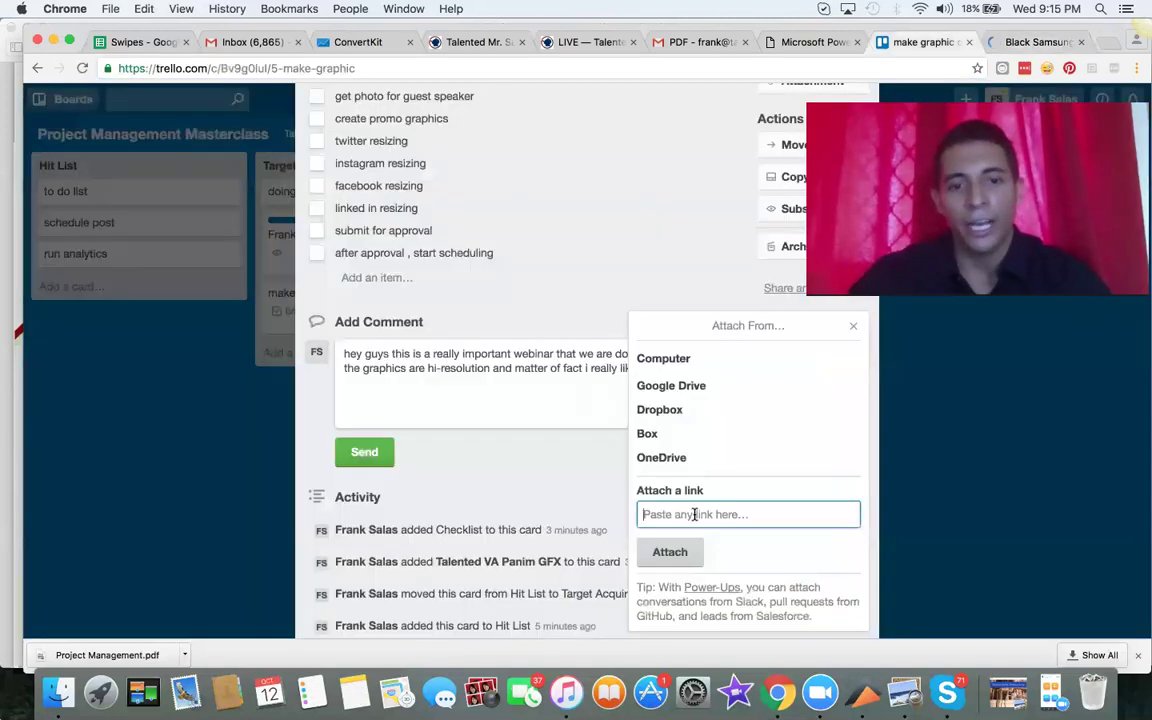
pyautogui.press('super+v')
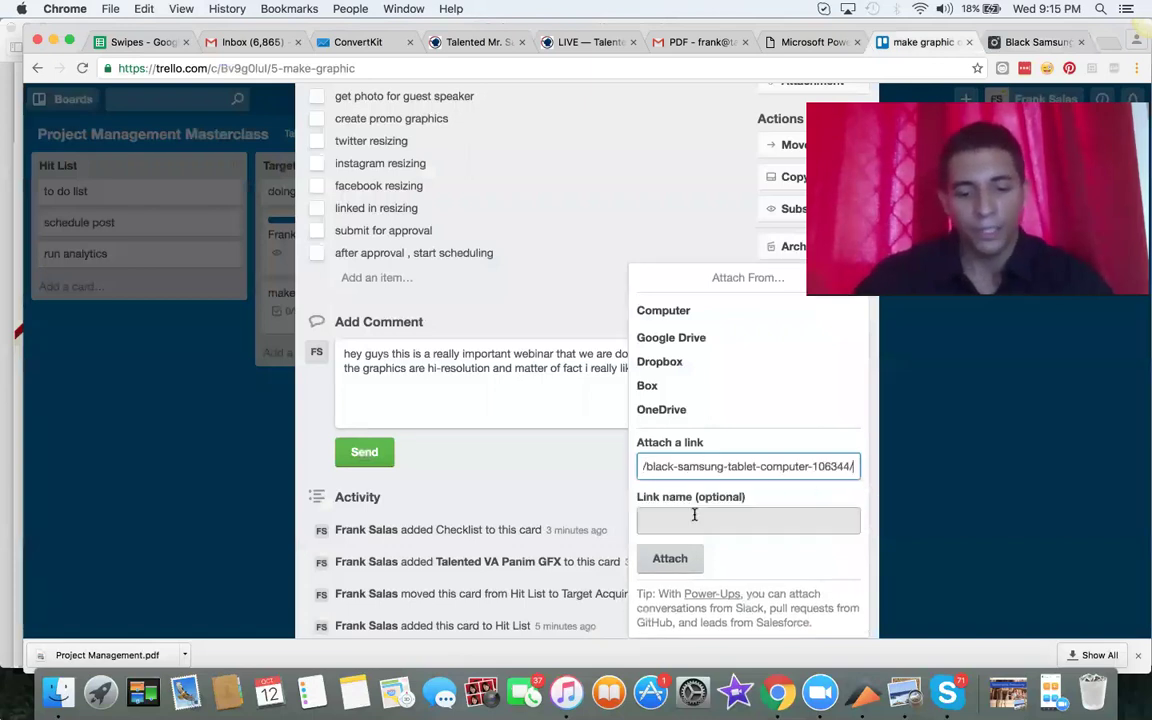
pyautogui.click(747, 519)
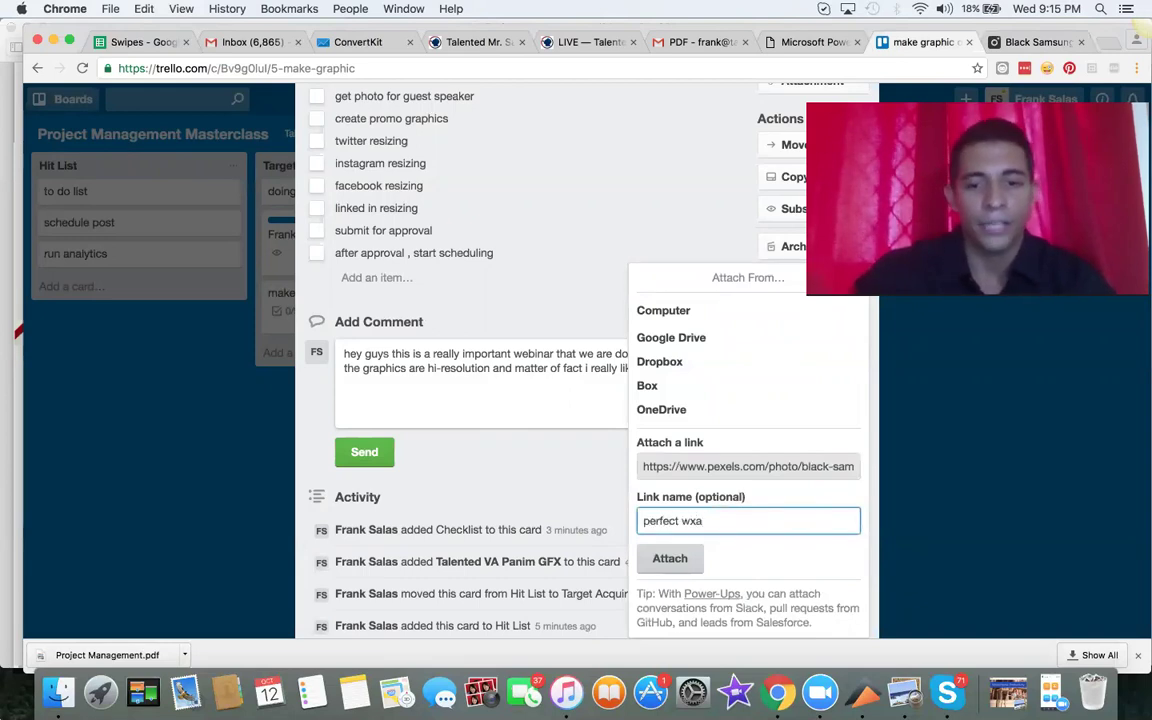
pyautogui.click(670, 560)
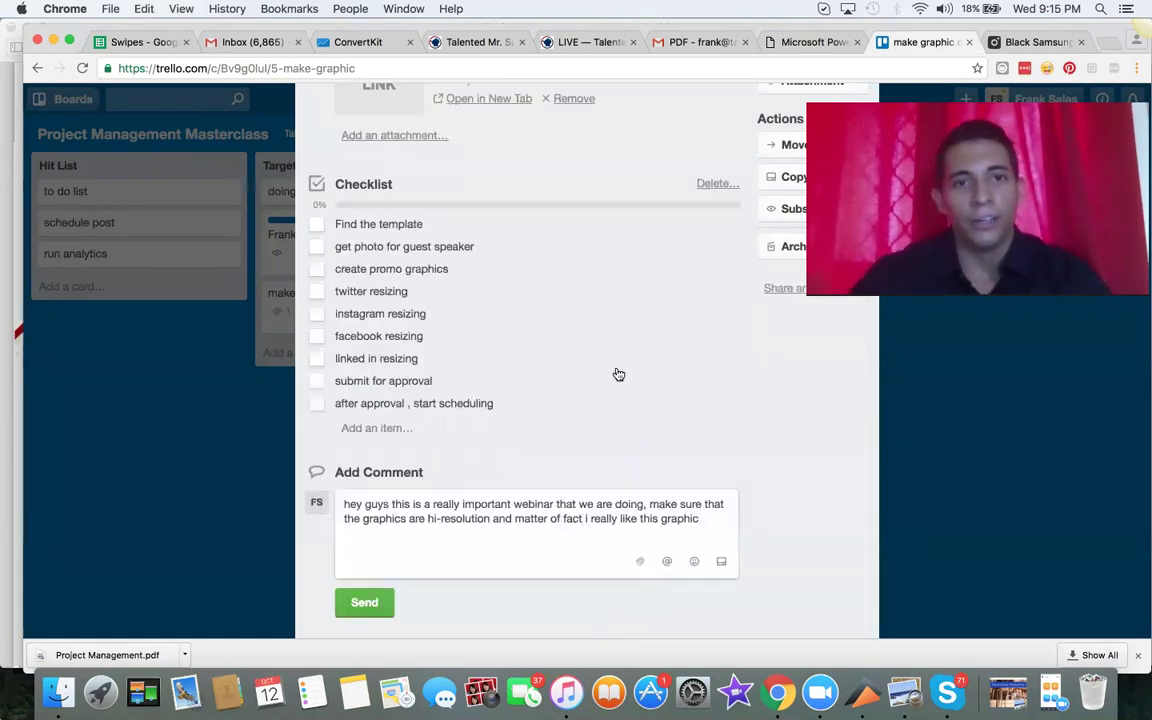
# Post the drafted comment about the important webinar and the hi-resolution graphics on the "make graphic" card.
pyautogui.scroll(4, 613, 480)
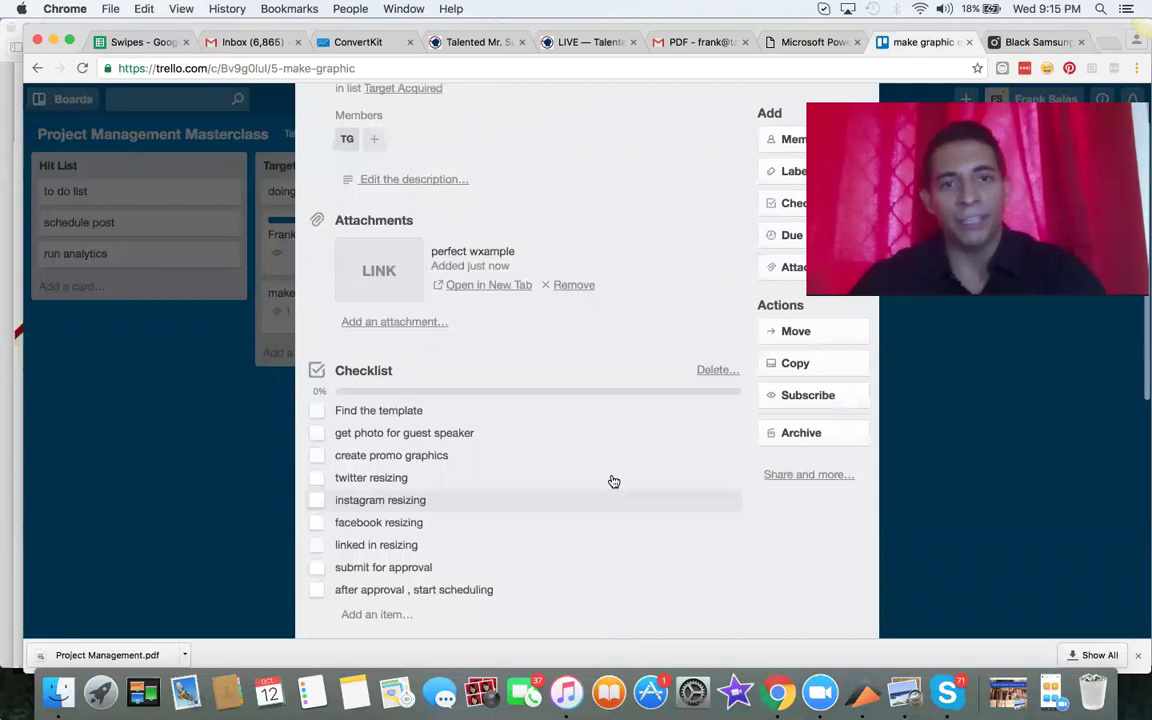
pyautogui.scroll(2, 613, 482)
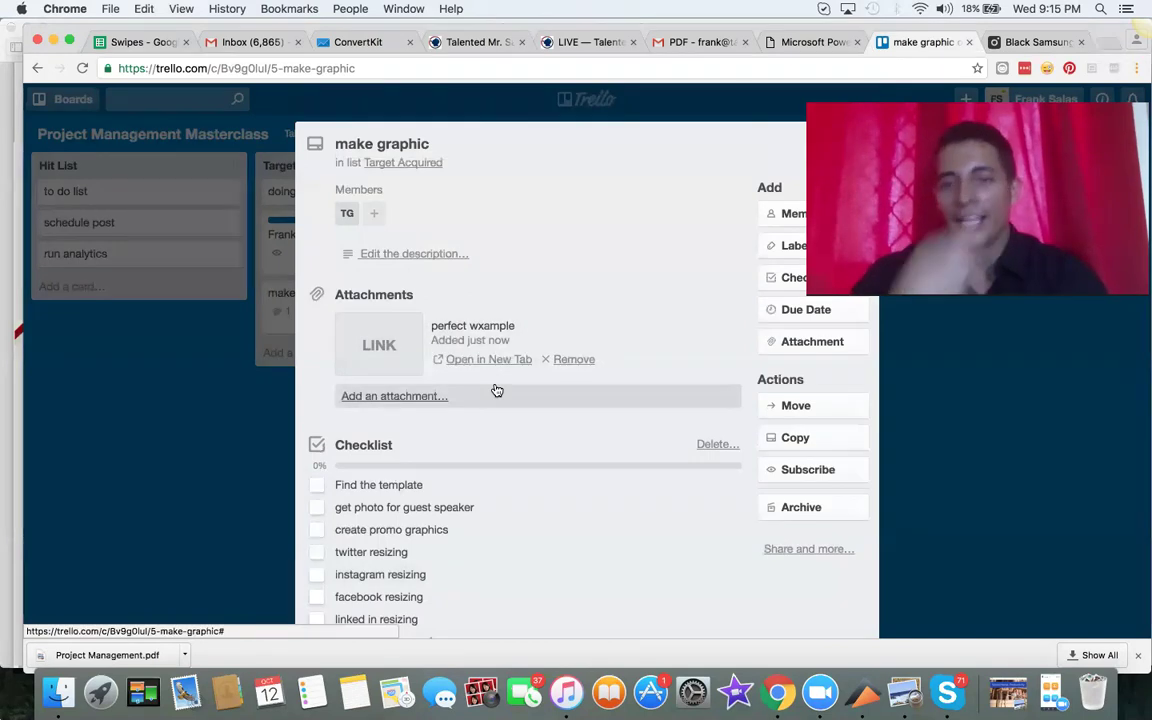
pyautogui.scroll(-4, 617, 470)
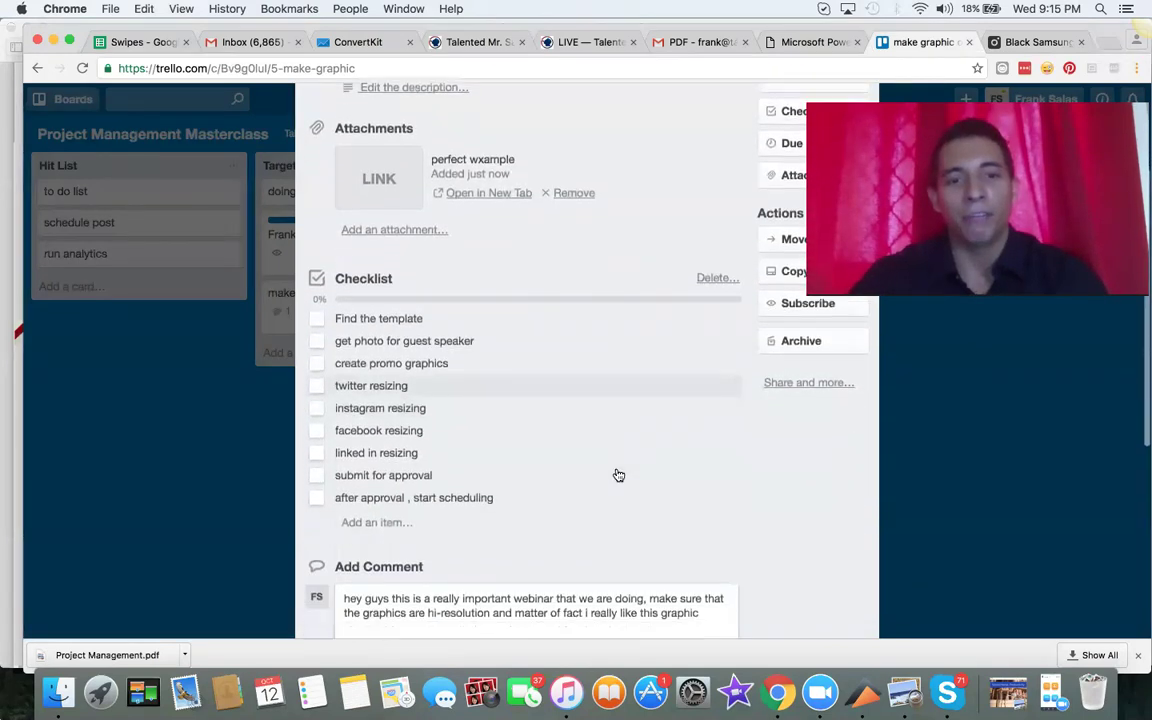
pyautogui.scroll(-2, 617, 475)
pyautogui.scroll(-3, 430, 497)
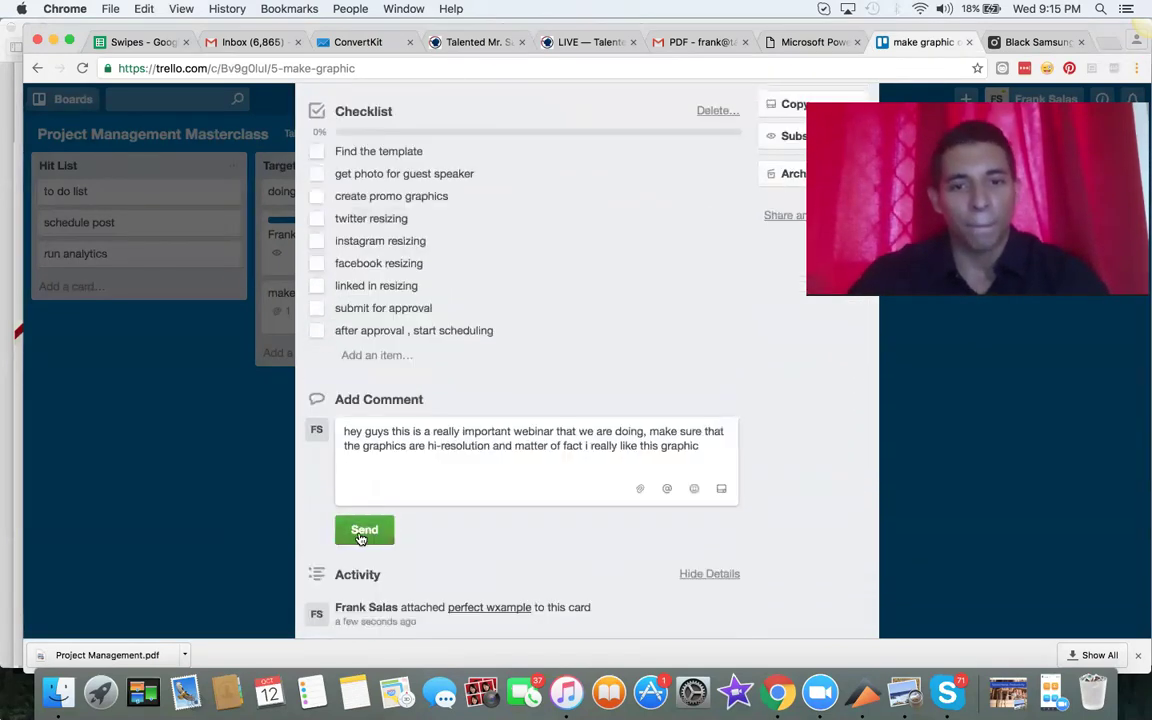
pyautogui.click(362, 528)
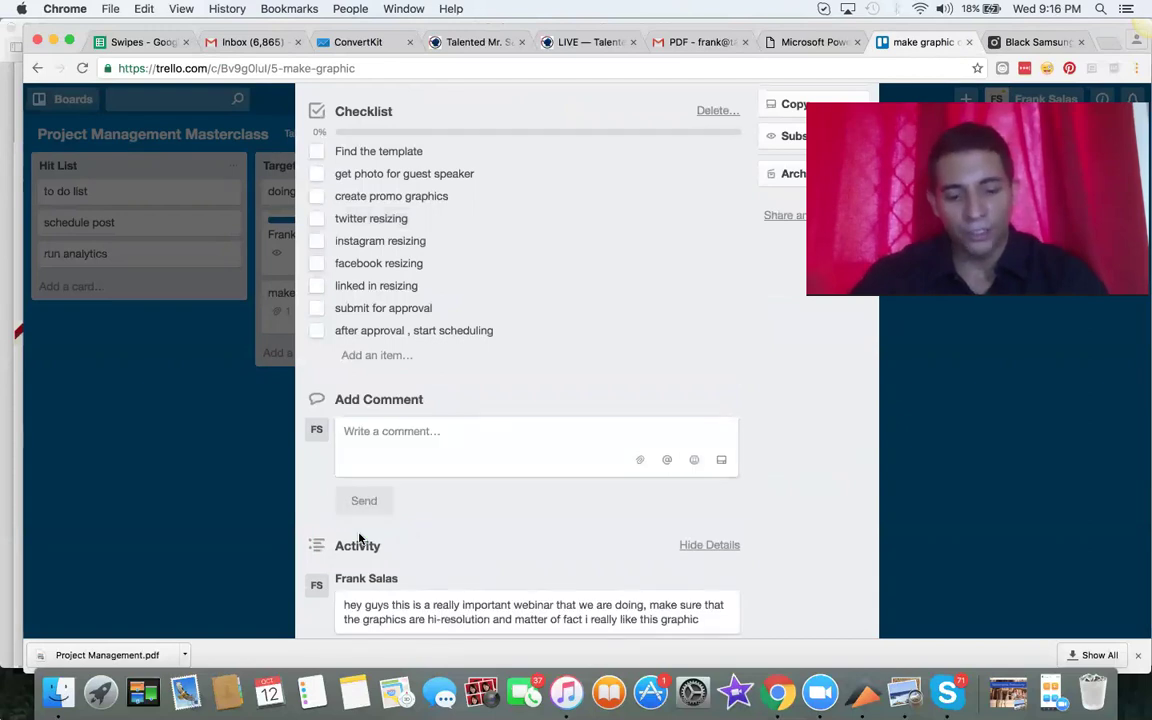
# Set the due date of the "make graphic" card to 10/14/2016 at 5:00 PM.
pyautogui.scroll(-1, 532, 485)
pyautogui.scroll(5, 533, 485)
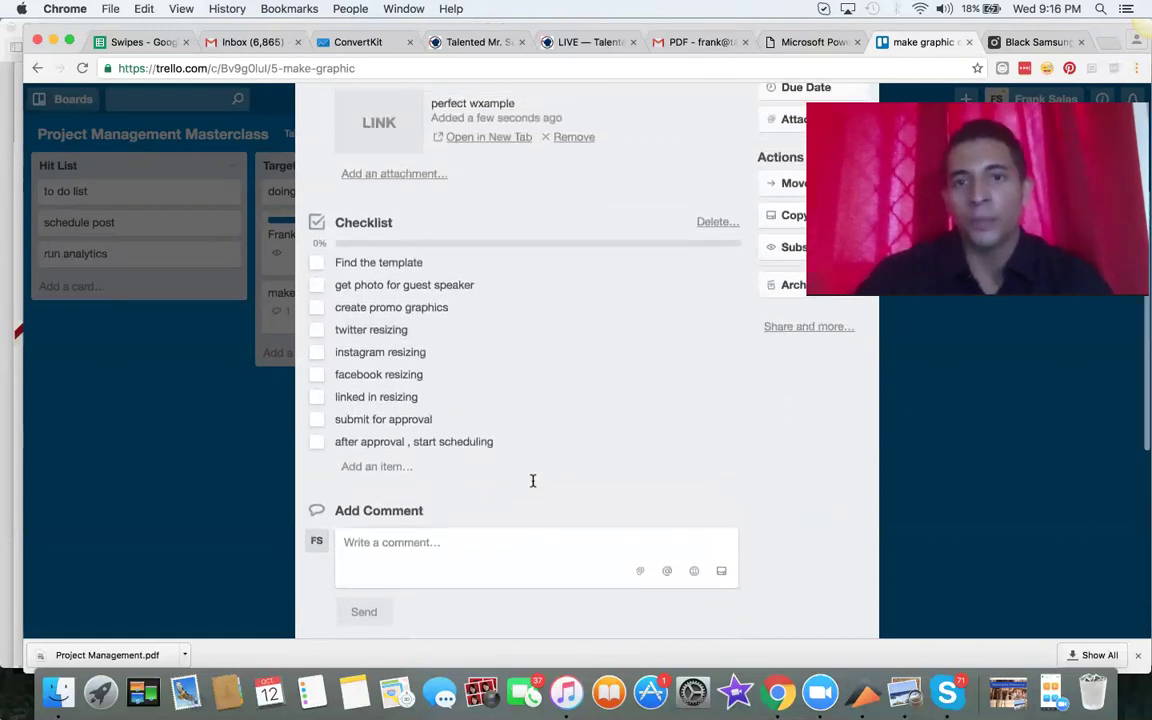
pyautogui.scroll(4, 533, 485)
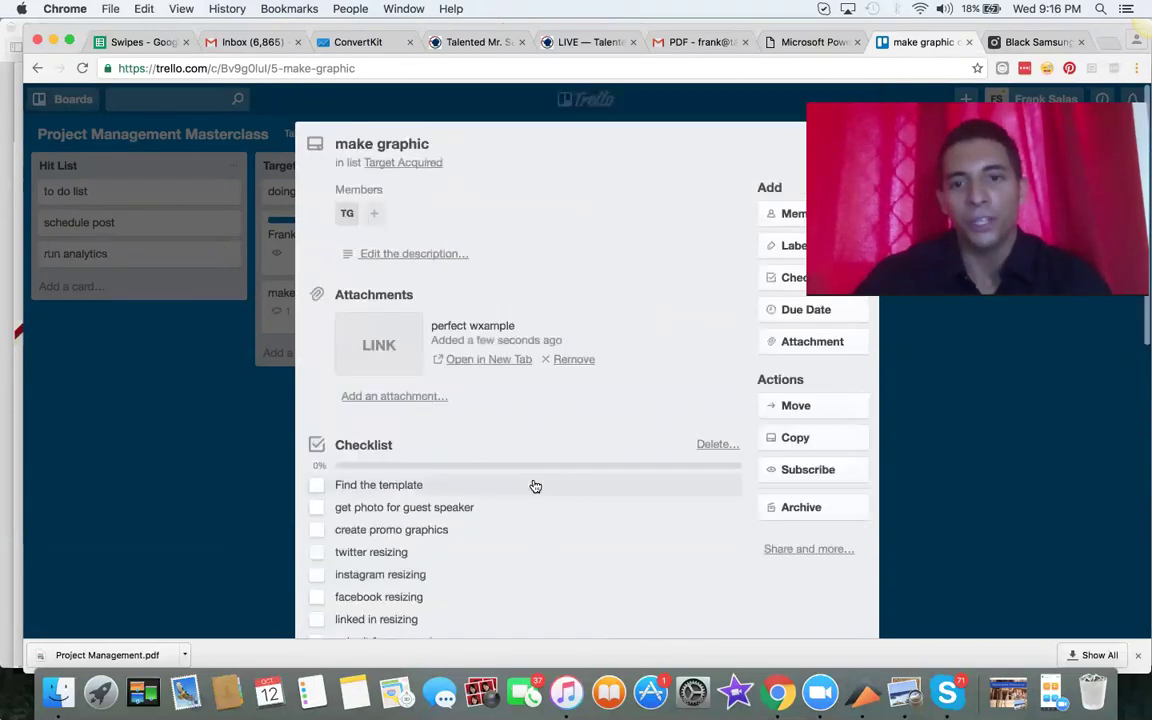
pyautogui.click(769, 306)
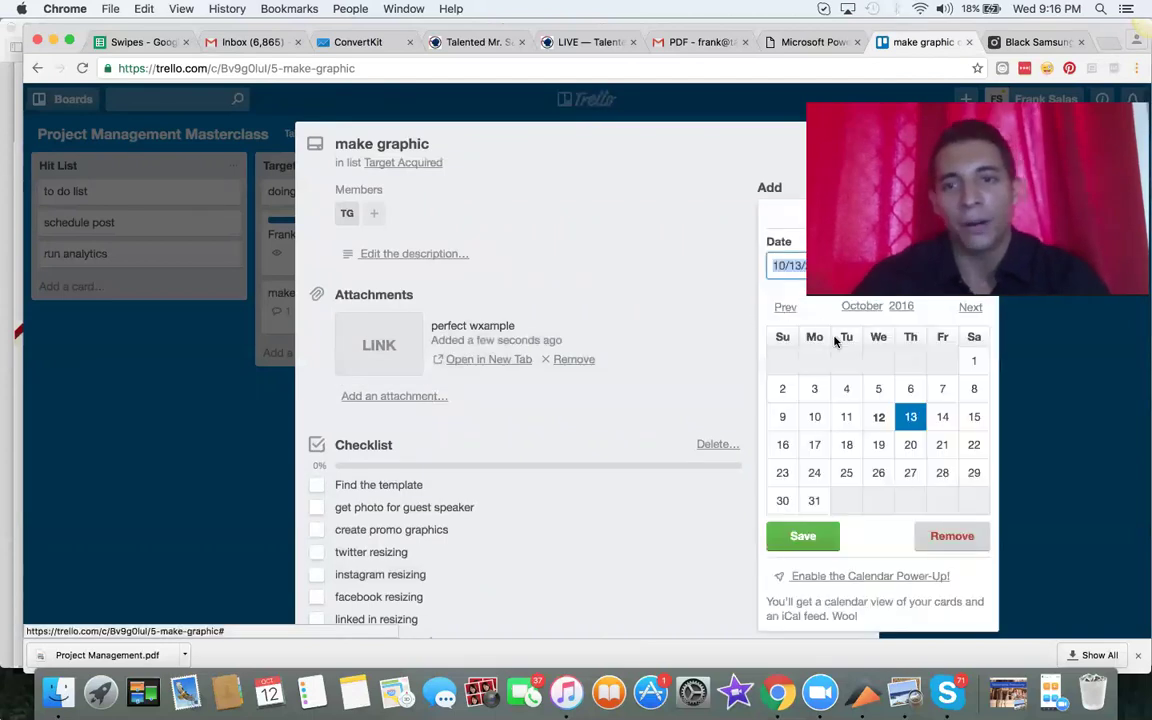
pyautogui.click(943, 420)
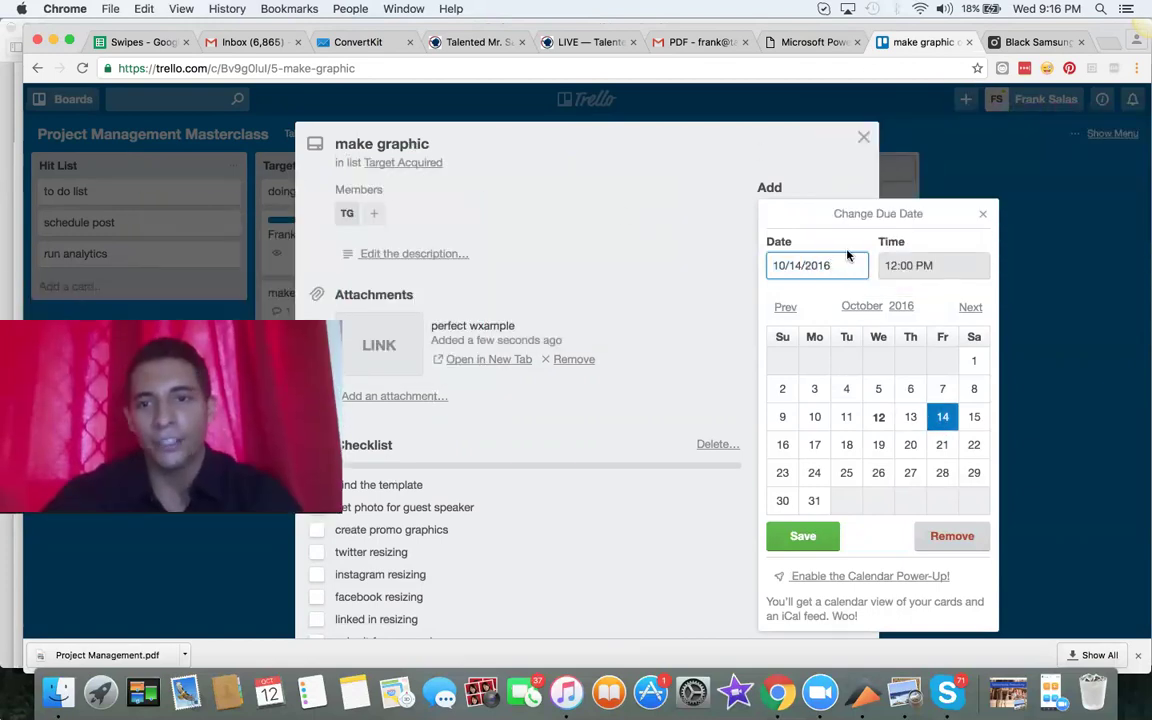
pyautogui.click(896, 262)
pyautogui.press('Delete')
pyautogui.press('BackSpace')
pyautogui.write('5')
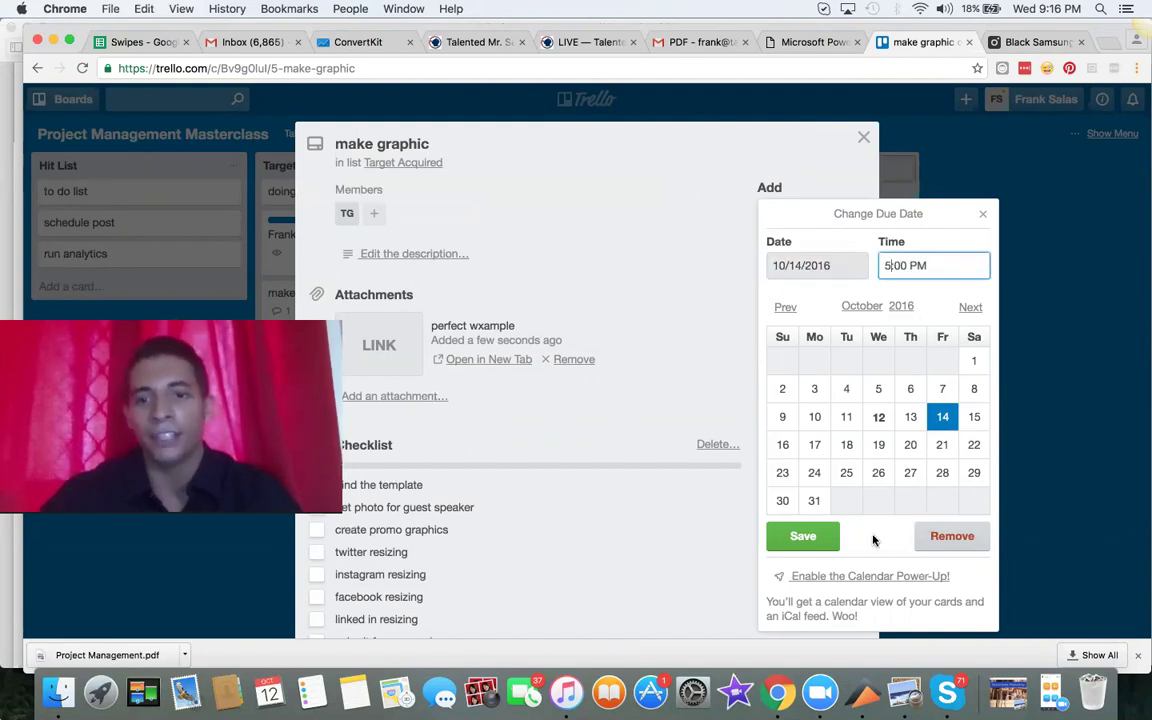
pyautogui.click(803, 536)
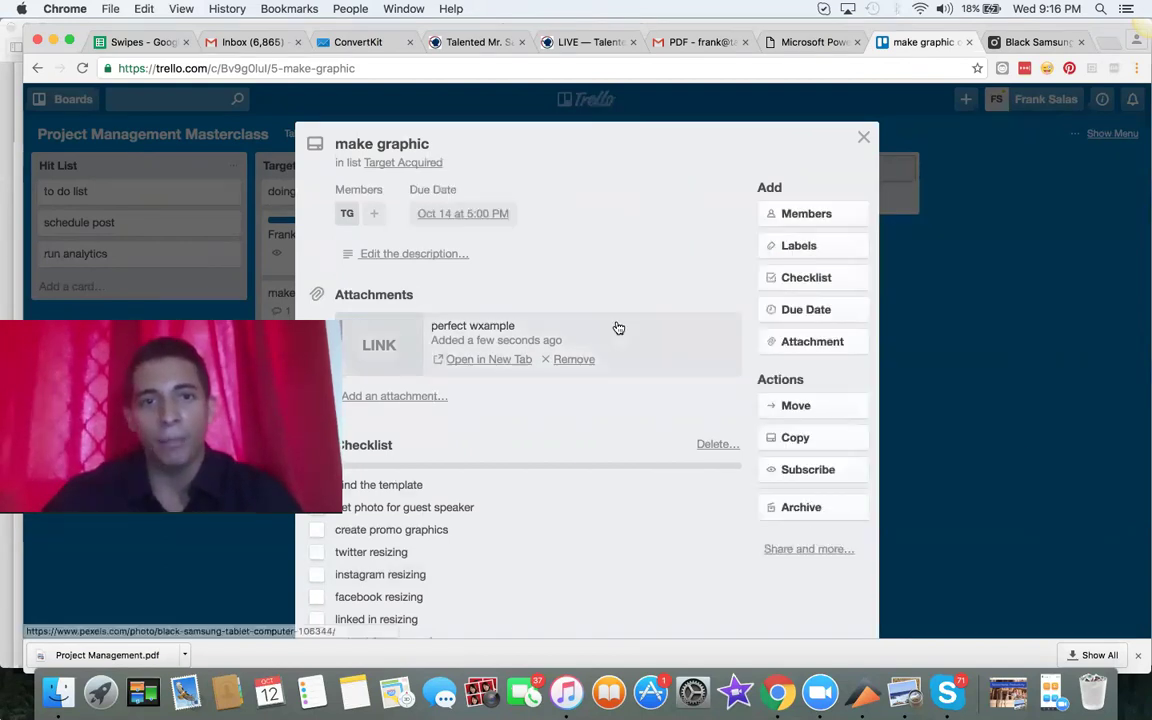
# Review the "make graphic" card's due date, attachment, checklist and activity, and return to the board.
pyautogui.scroll(-1, 520, 276)
pyautogui.scroll(-2, 521, 276)
pyautogui.scroll(3, 481, 244)
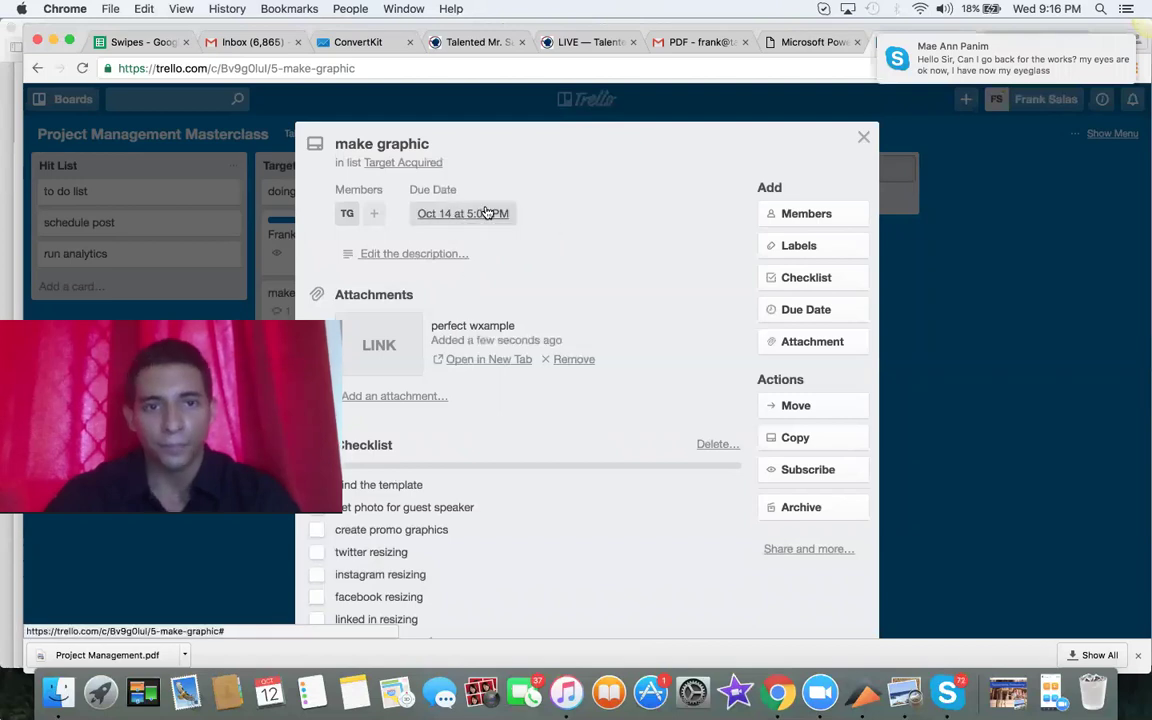
pyautogui.scroll(-3, 577, 478)
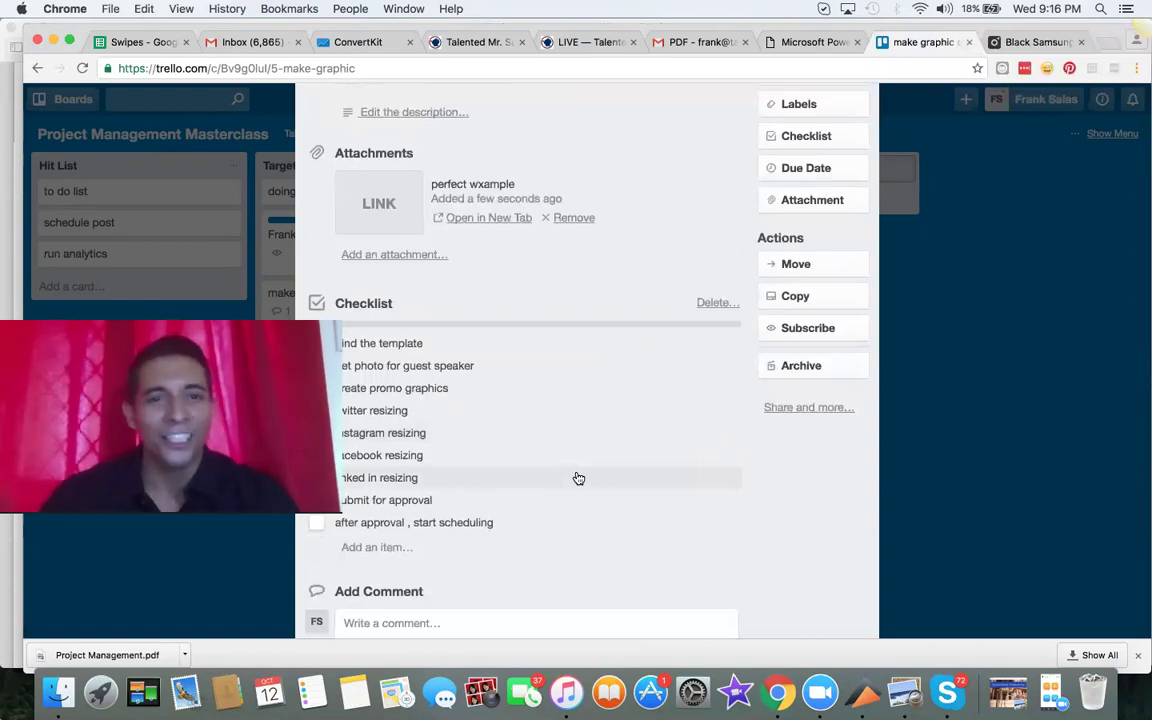
pyautogui.scroll(3, 577, 478)
pyautogui.scroll(-1, 577, 478)
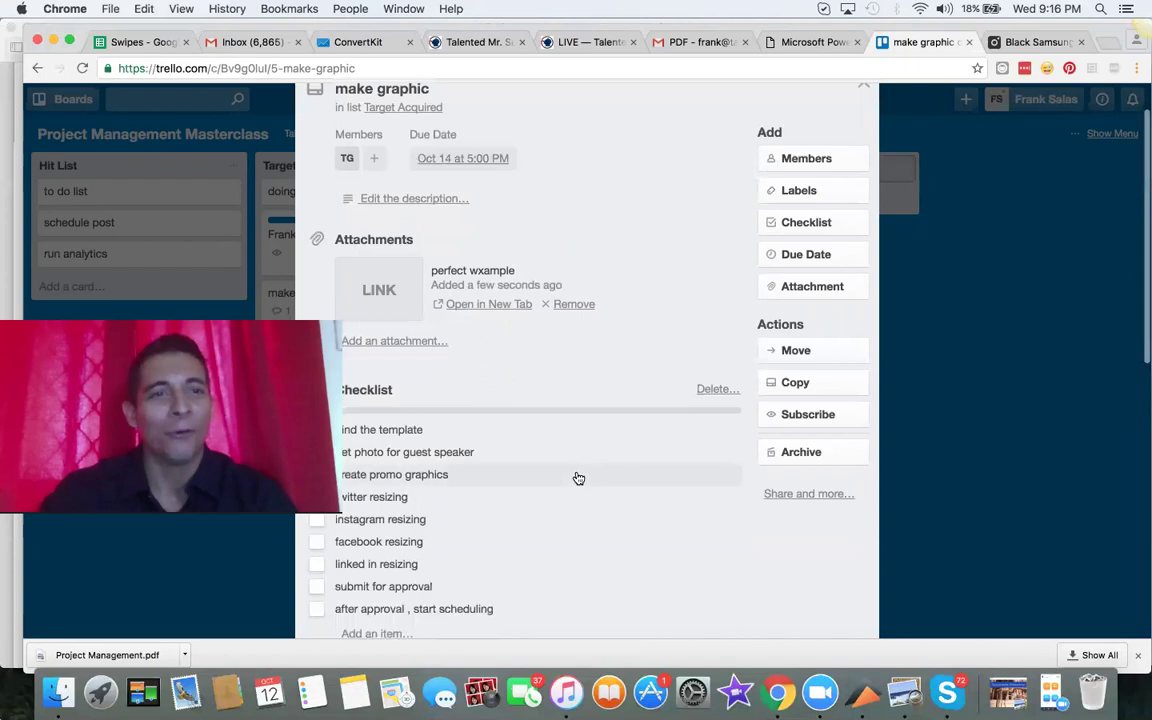
pyautogui.scroll(-1, 577, 478)
pyautogui.scroll(-2, 577, 478)
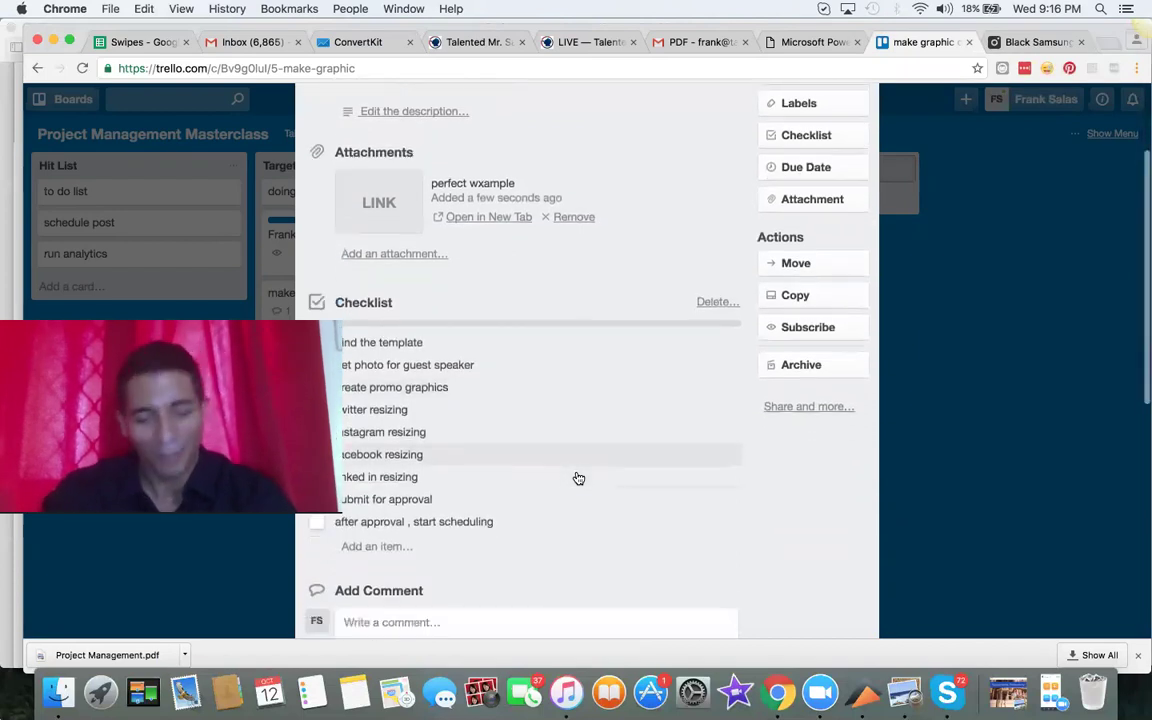
pyautogui.scroll(-1, 578, 478)
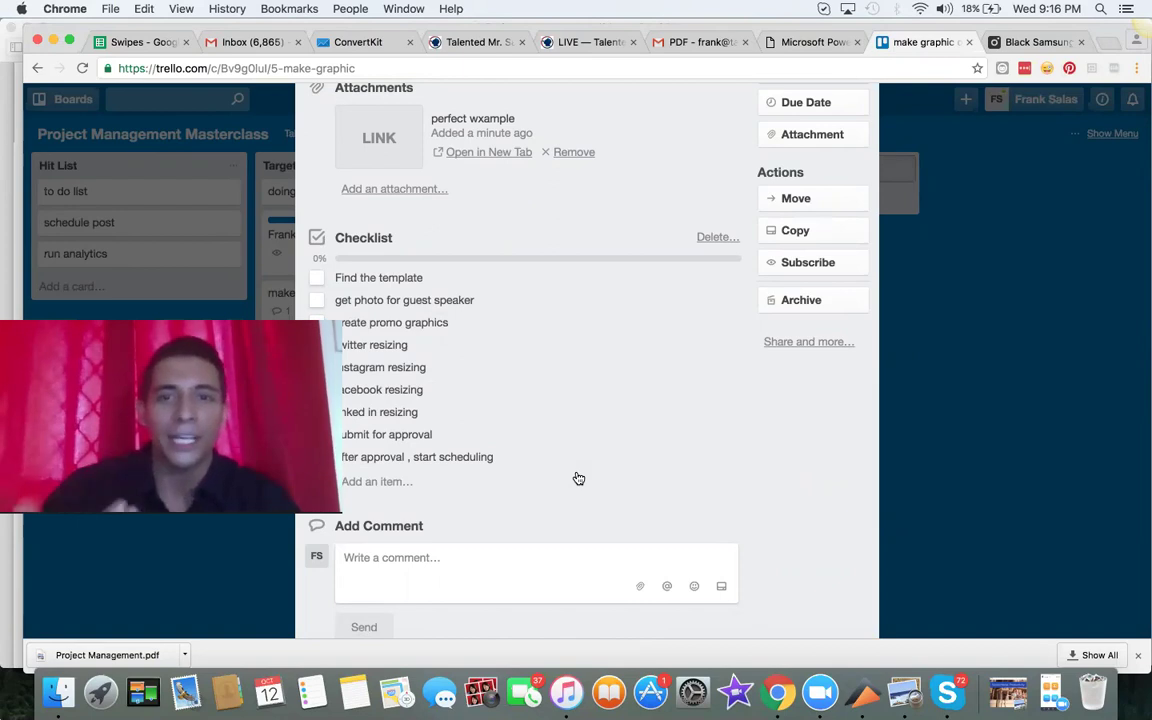
pyautogui.scroll(3, 754, 460)
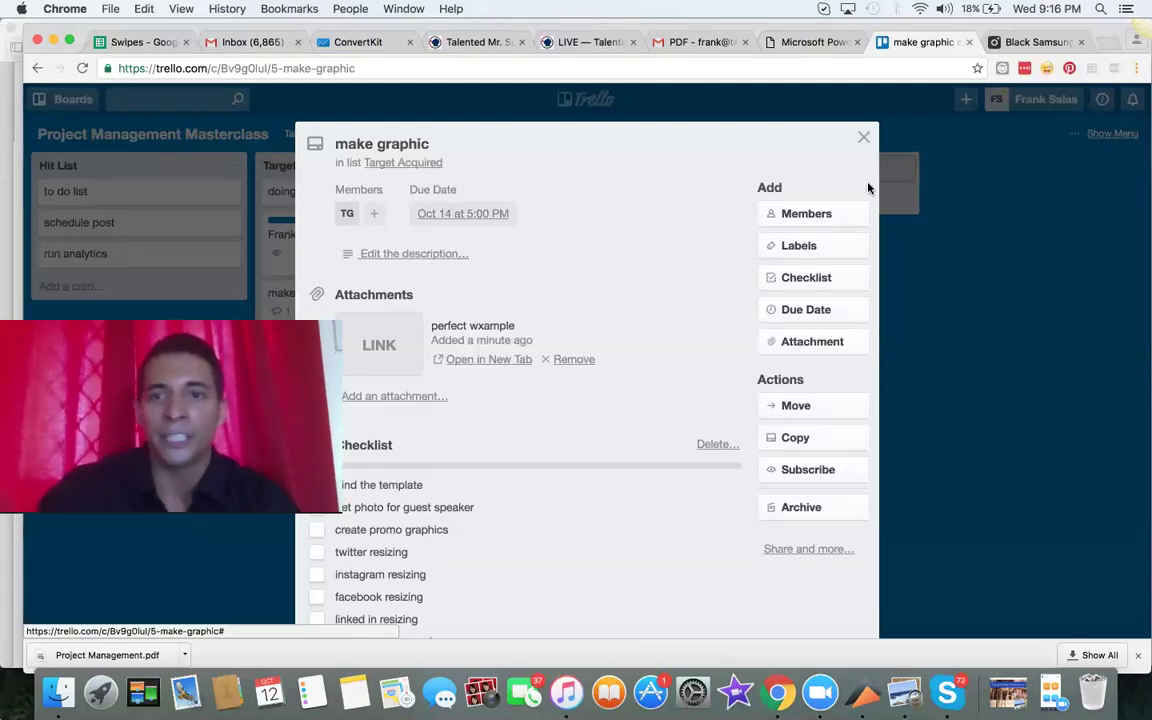
pyautogui.scroll(-5, 745, 385)
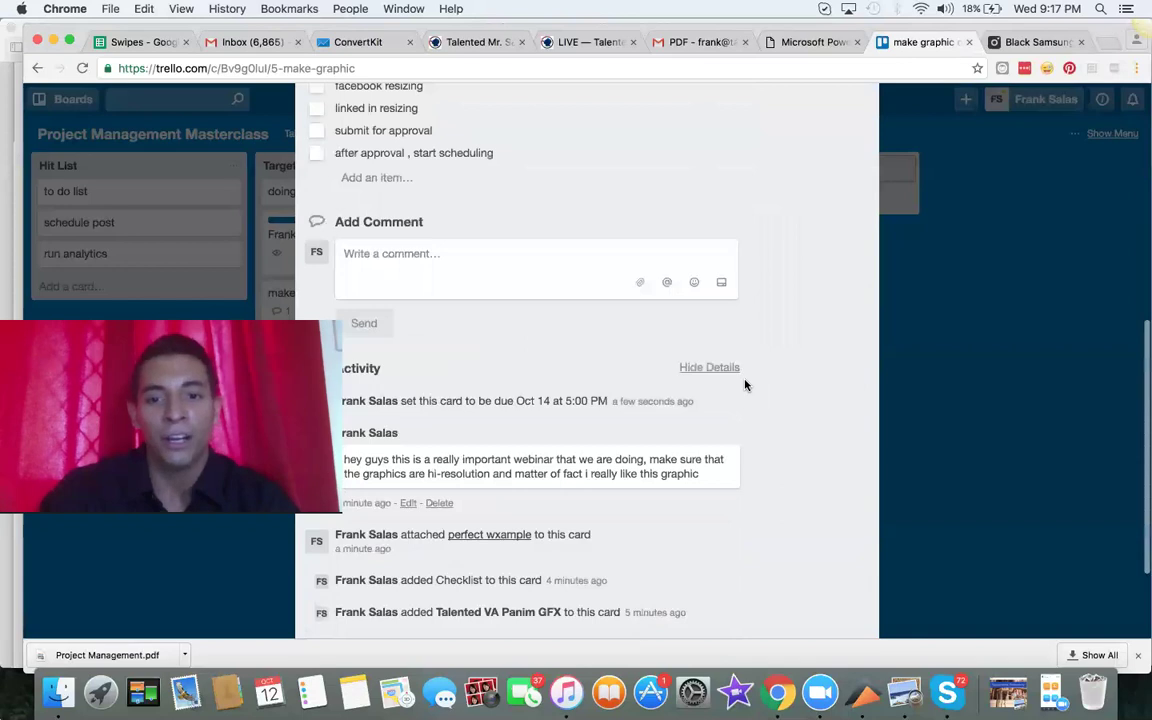
pyautogui.scroll(10, 746, 386)
pyautogui.click(865, 137)
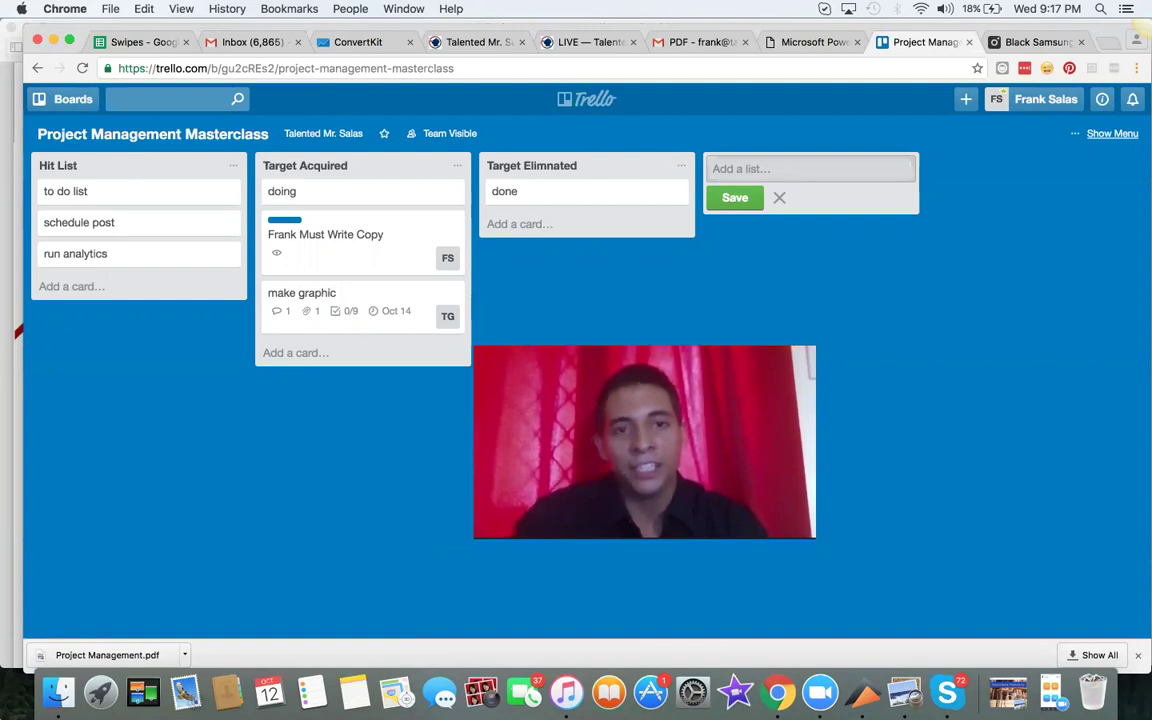
# Reopen the "make graphic" card and assign it the green label.
pyautogui.click(409, 313)
pyautogui.click(797, 245)
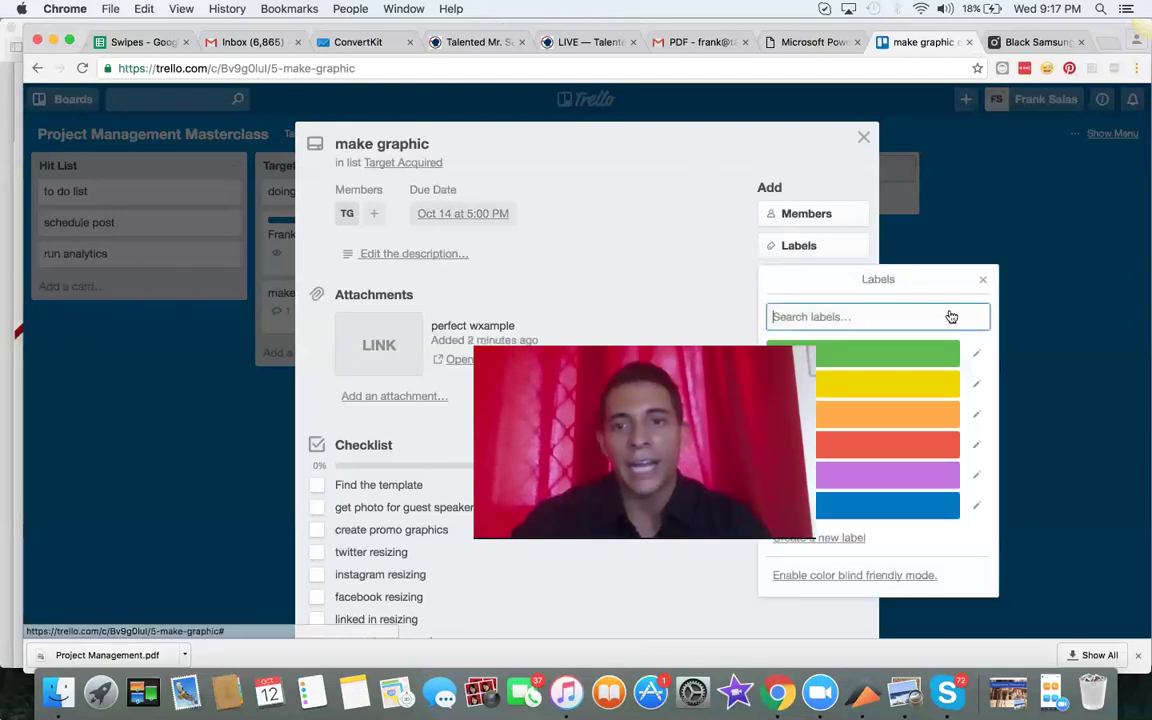
pyautogui.click(908, 357)
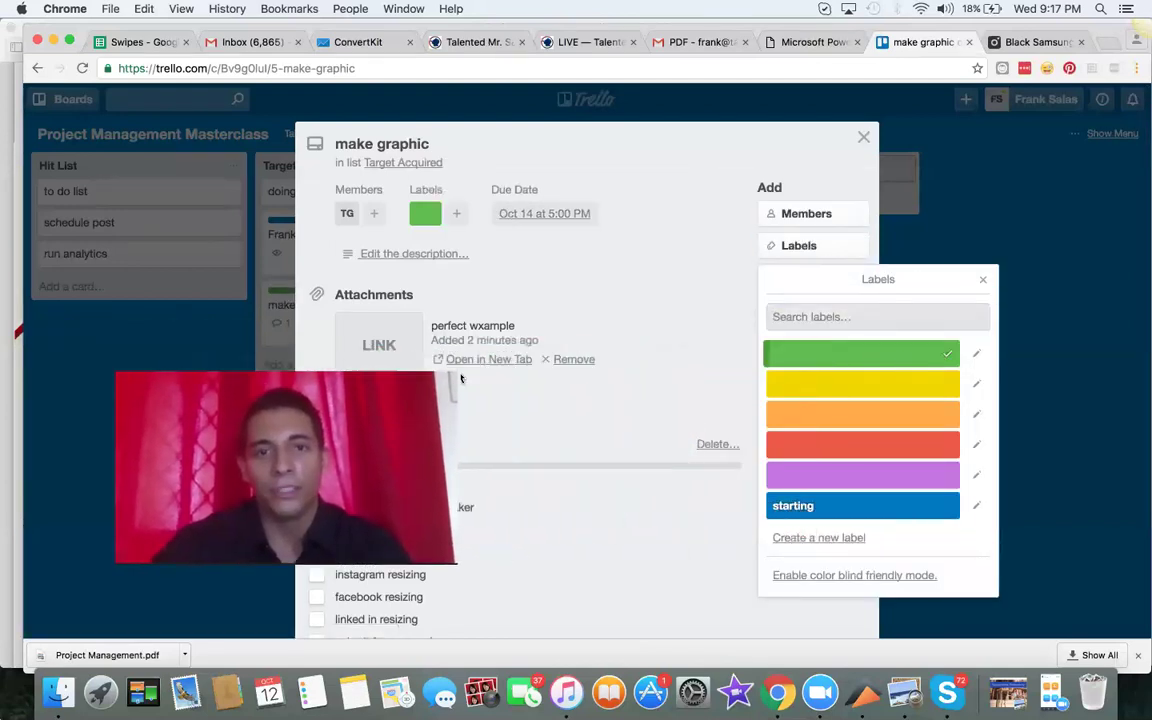
# Name the green label "done" and close the "make graphic" card.
pyautogui.click(975, 353)
pyautogui.write('done')
pyautogui.click(802, 509)
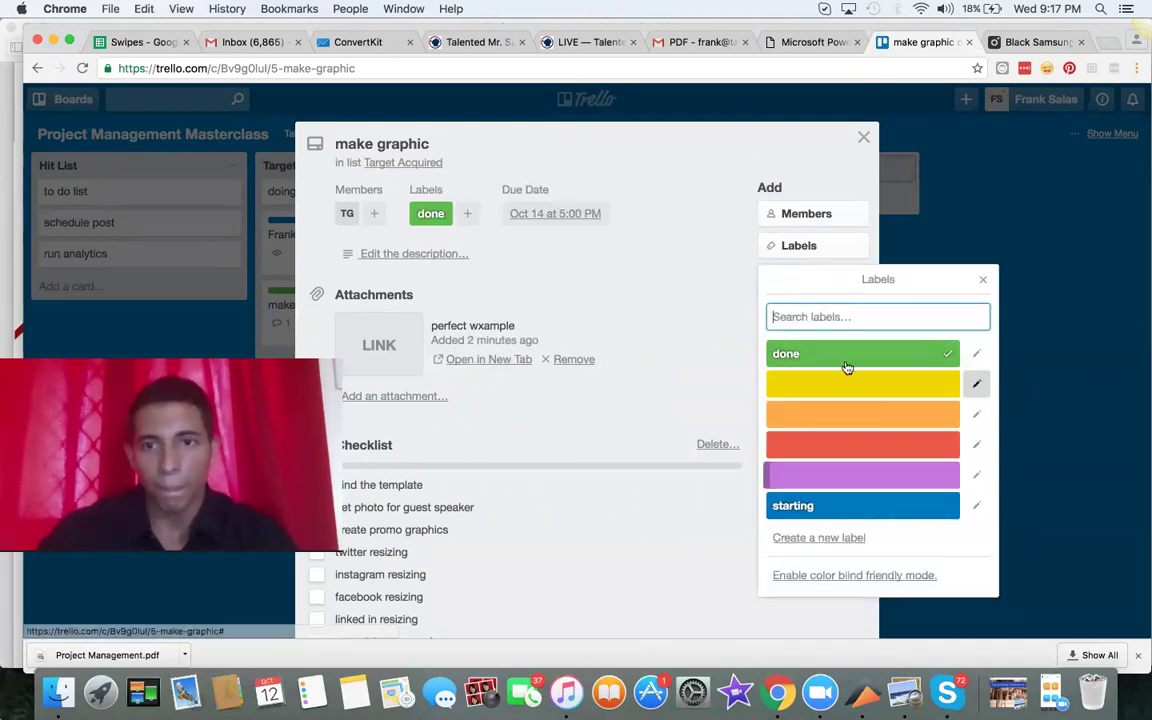
pyautogui.click(738, 311)
pyautogui.scroll(-3, 817, 441)
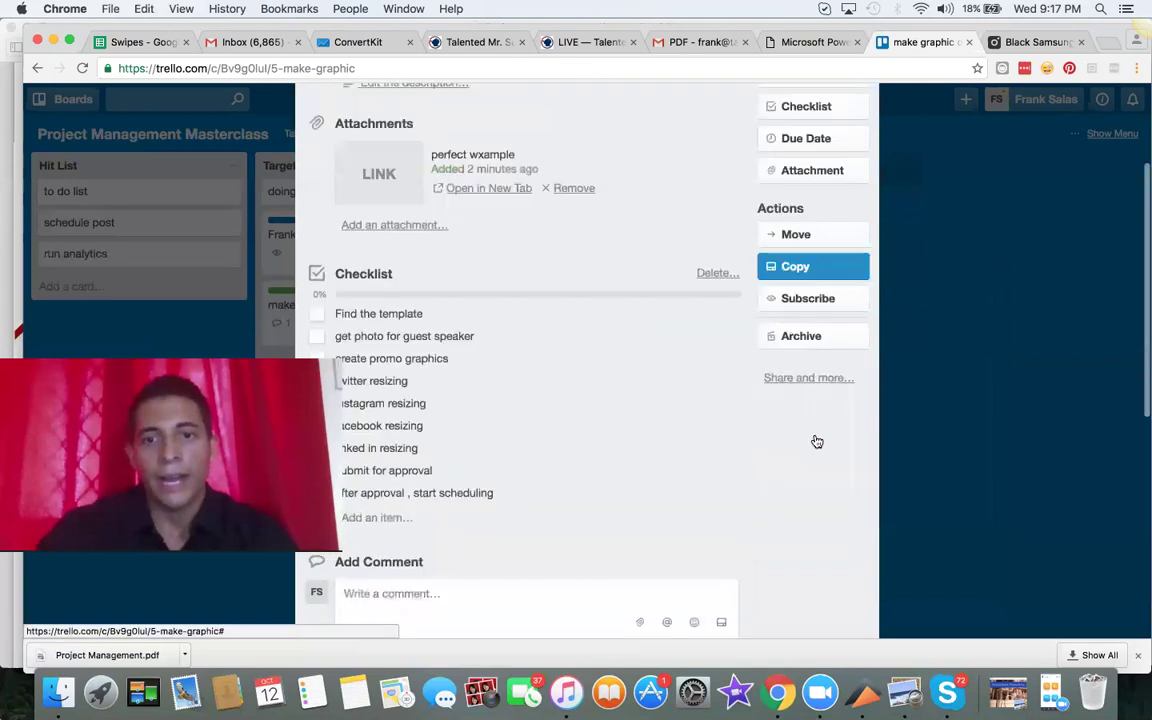
pyautogui.scroll(-7, 817, 441)
pyautogui.click(951, 370)
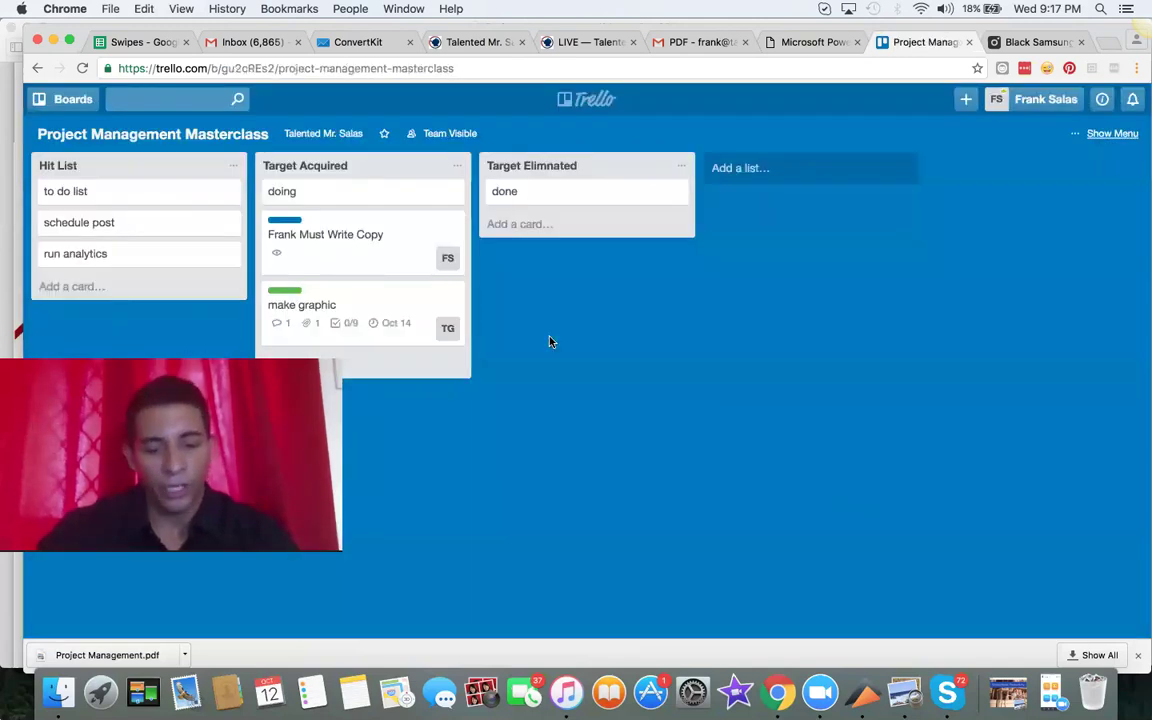
# Replace the blue "starting" label with the green "done" label on the copywriting card in Target Acquired.
pyautogui.click(359, 244)
pyautogui.click(803, 245)
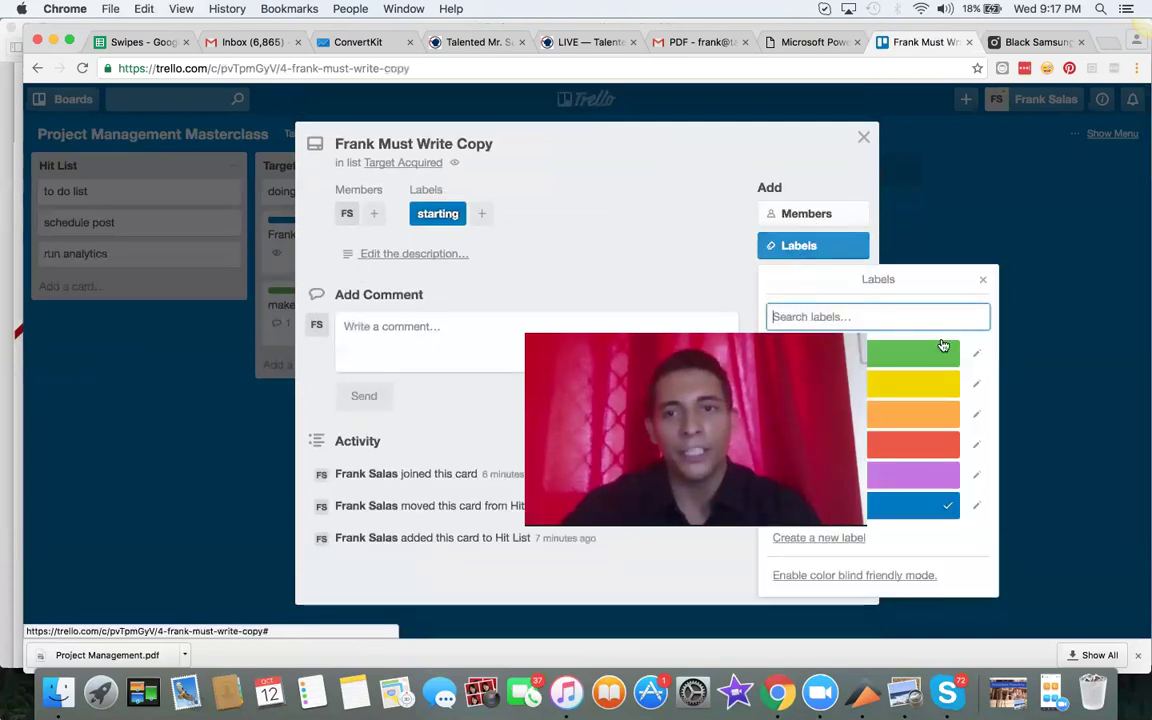
pyautogui.click(943, 352)
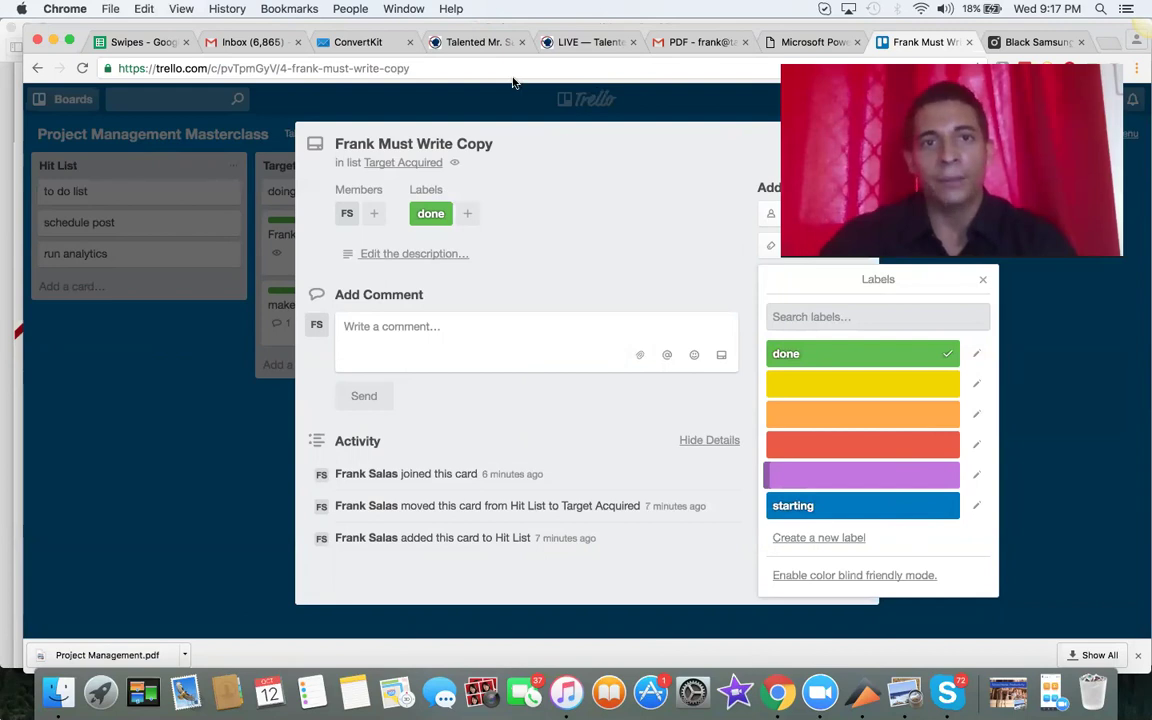
pyautogui.click(737, 196)
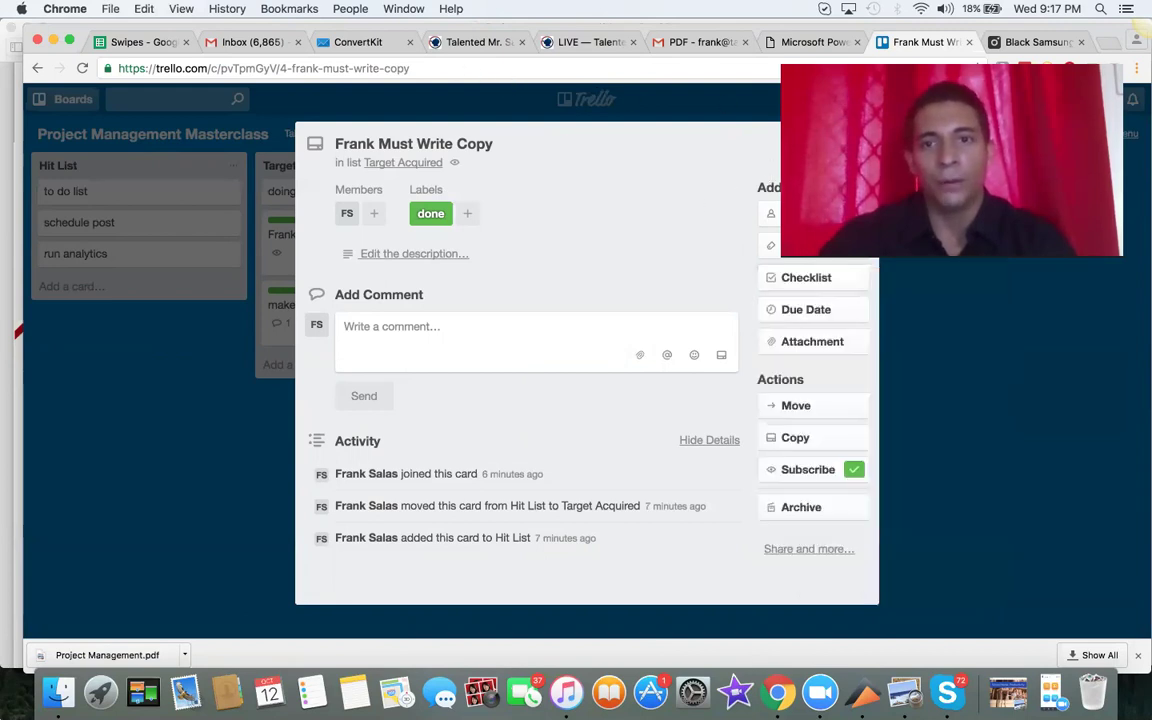
# Close the copywriting card and move it and the "make graphic" card from Target Acquired to the Target Elimnated list.
pyautogui.click(910, 458)
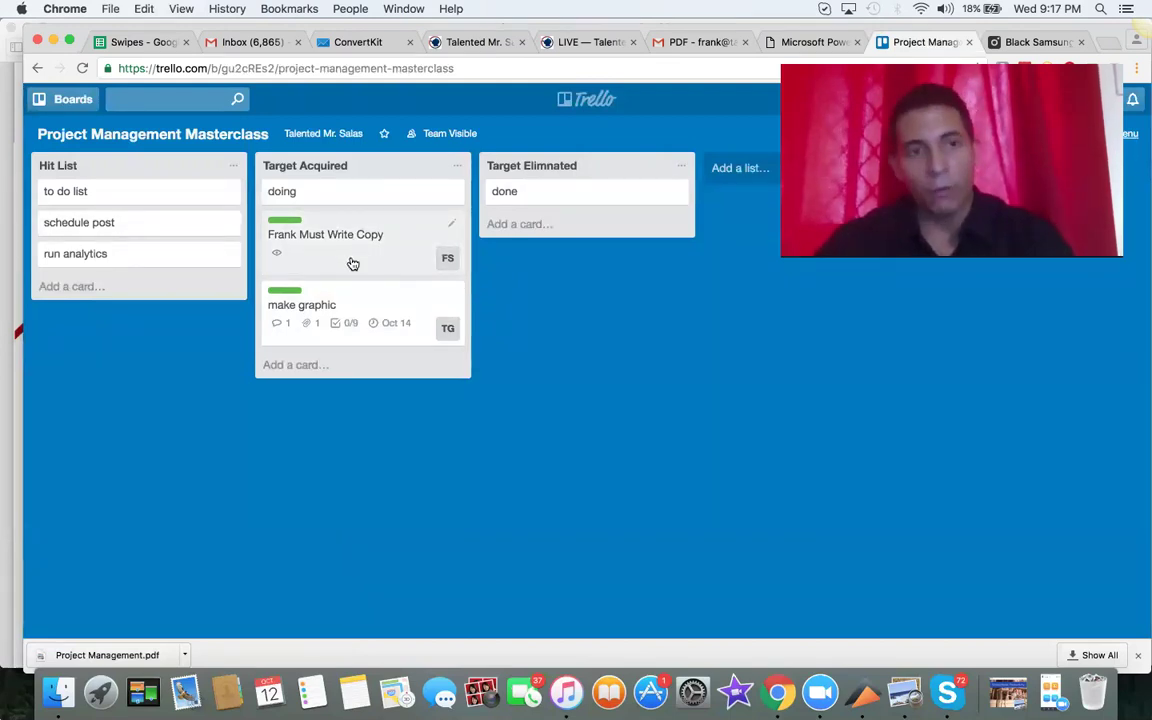
pyautogui.click(176, 230)
pyautogui.click(260, 445)
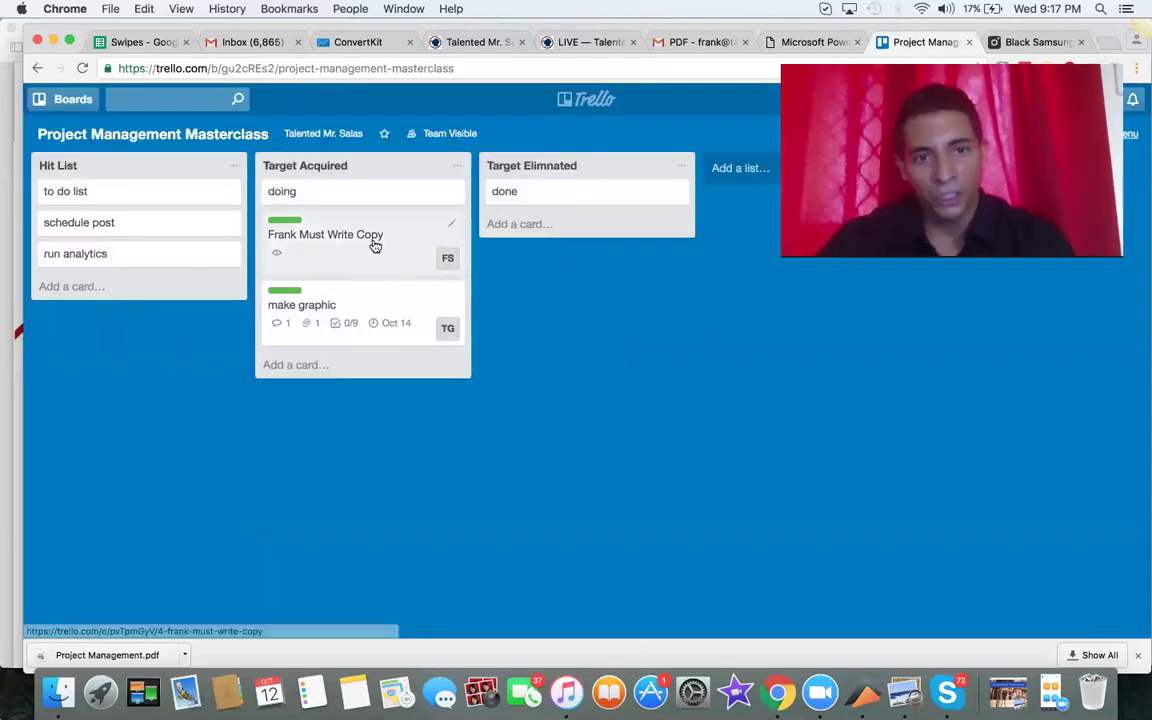
pyautogui.moveTo(383, 237); pyautogui.dragTo(587, 220)
pyautogui.moveTo(337, 265); pyautogui.dragTo(588, 352)
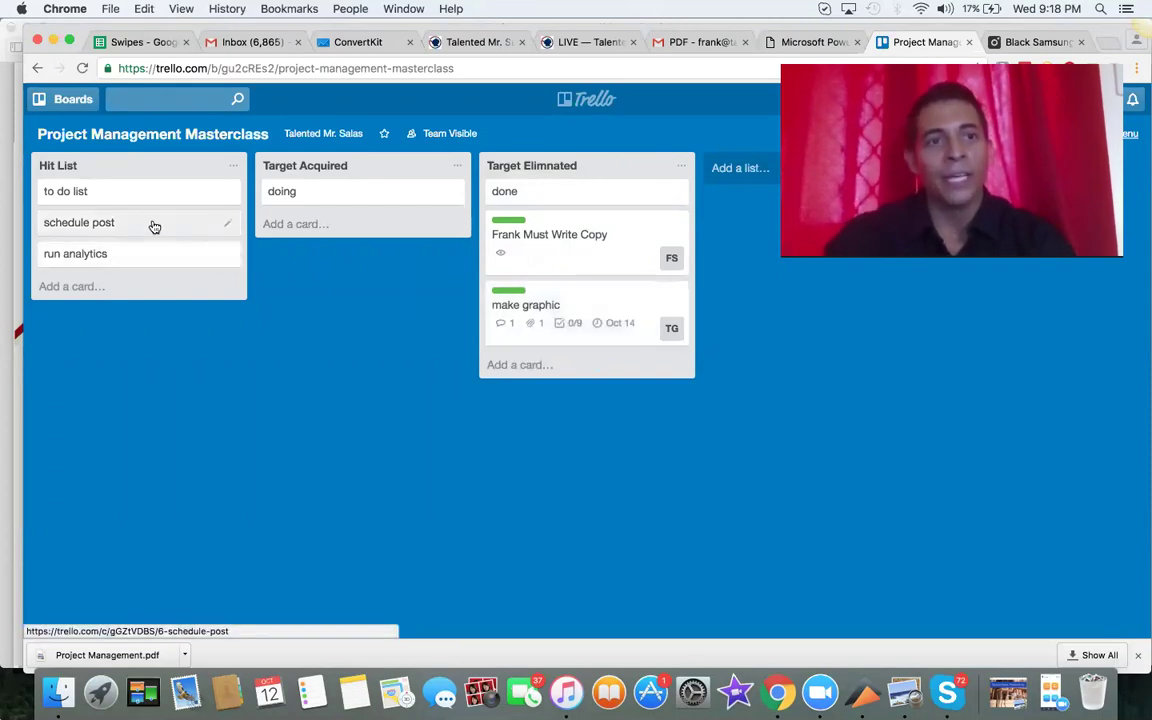
# Move the "schedule post" card from Hit List to Target Acquired.
pyautogui.moveTo(152, 226); pyautogui.dragTo(388, 234)
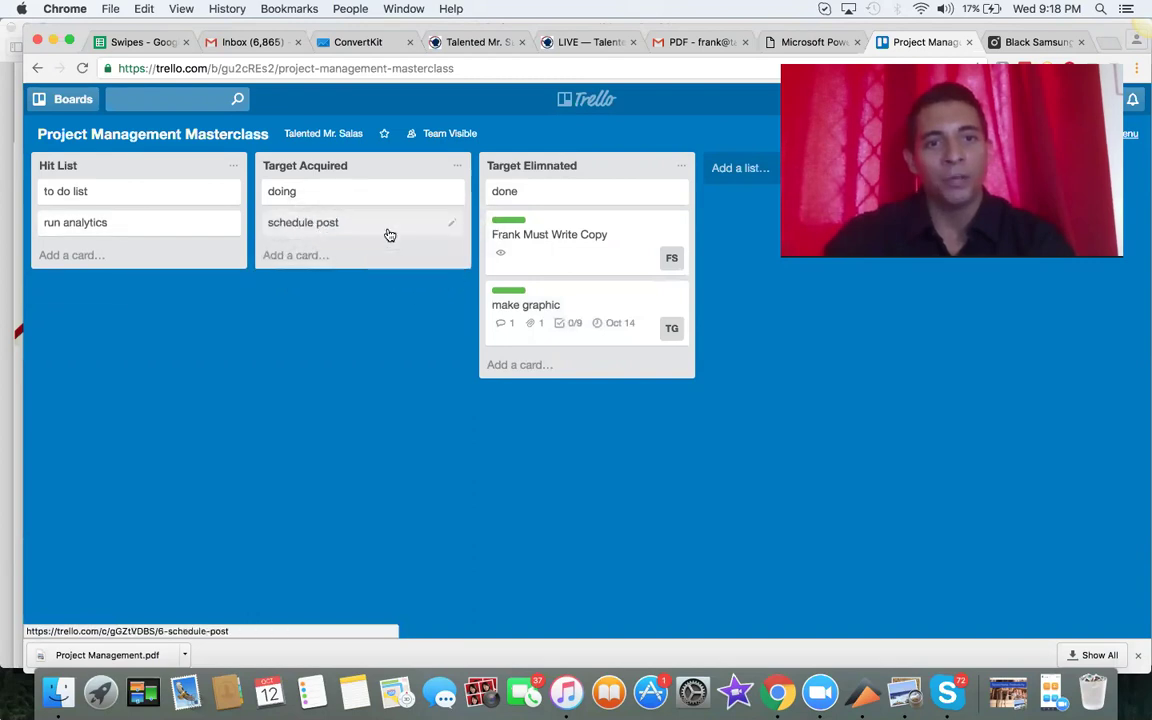
pyautogui.click(169, 229)
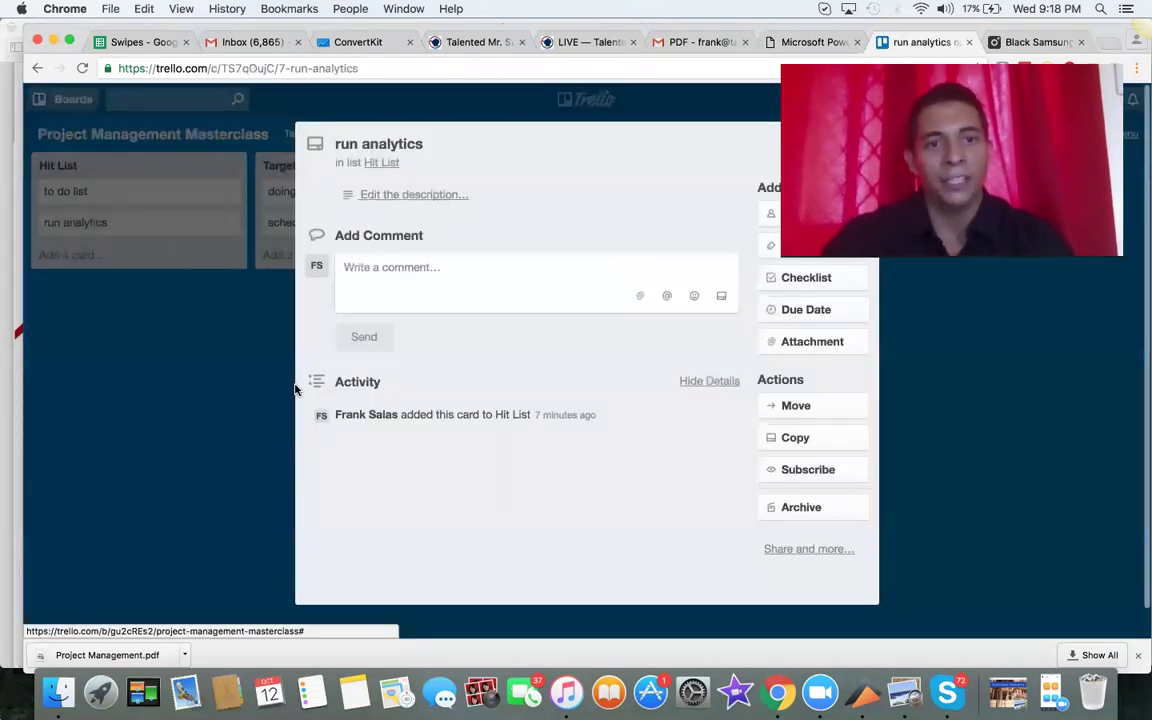
pyautogui.click(292, 389)
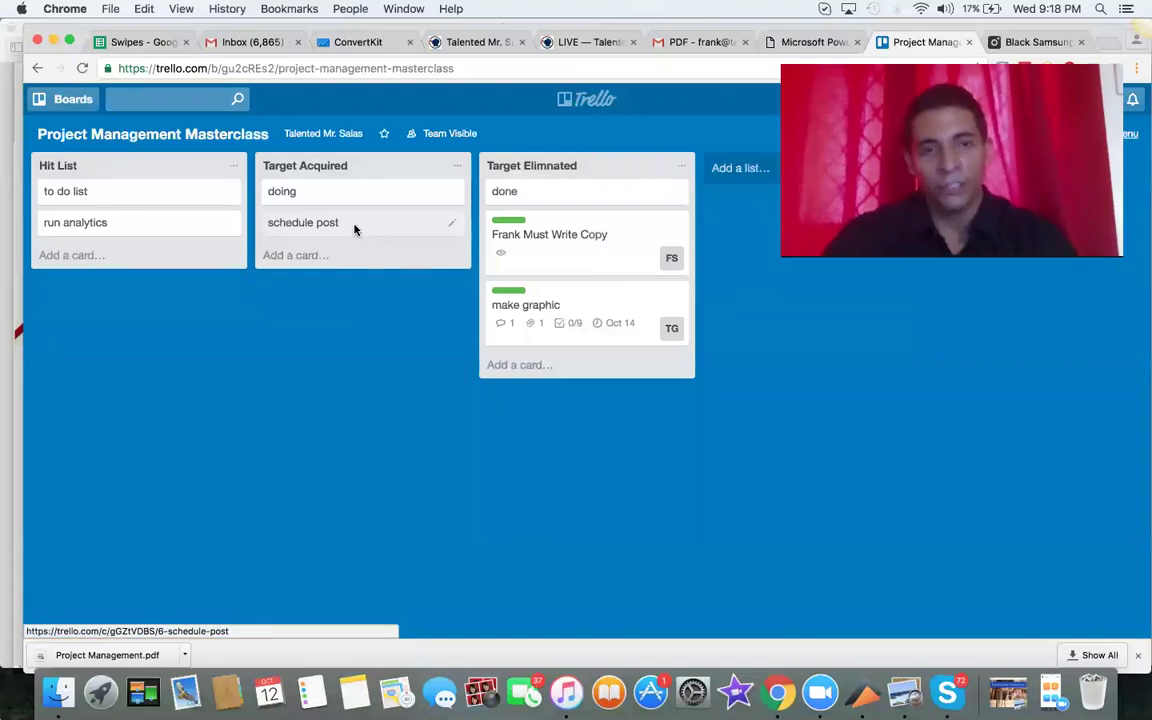
# Add a checklist to the "schedule post" card with "twitter" as its first item.
pyautogui.click(353, 229)
pyautogui.click(775, 277)
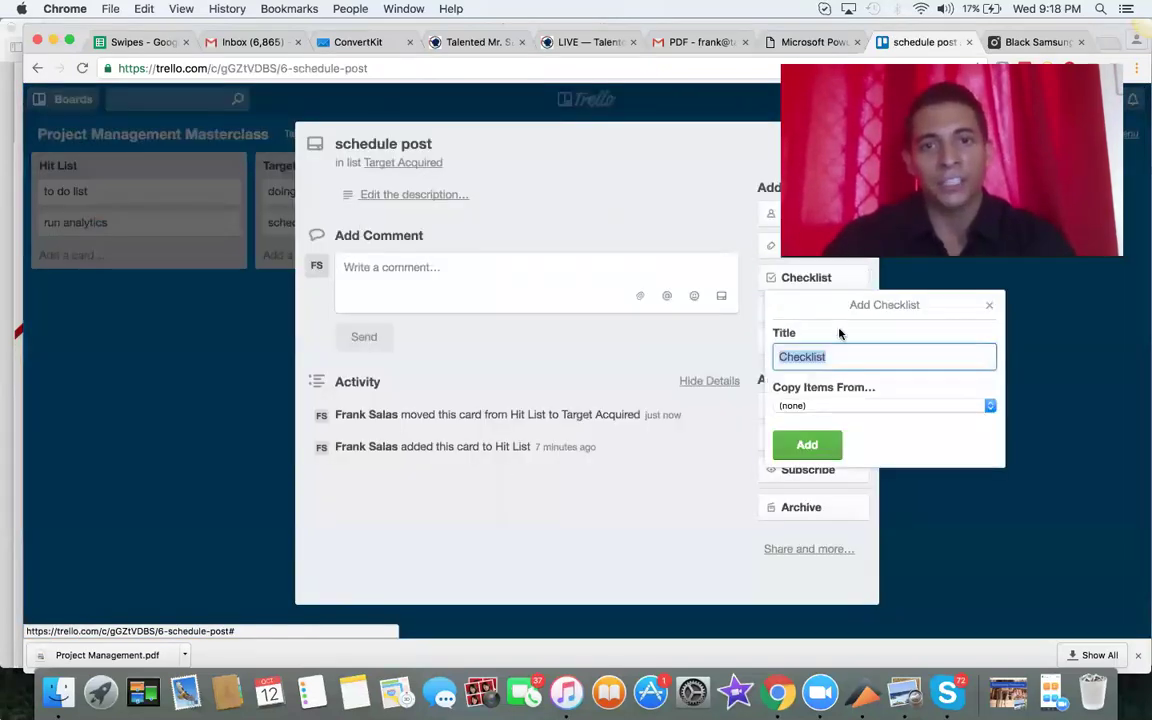
pyautogui.click(807, 445)
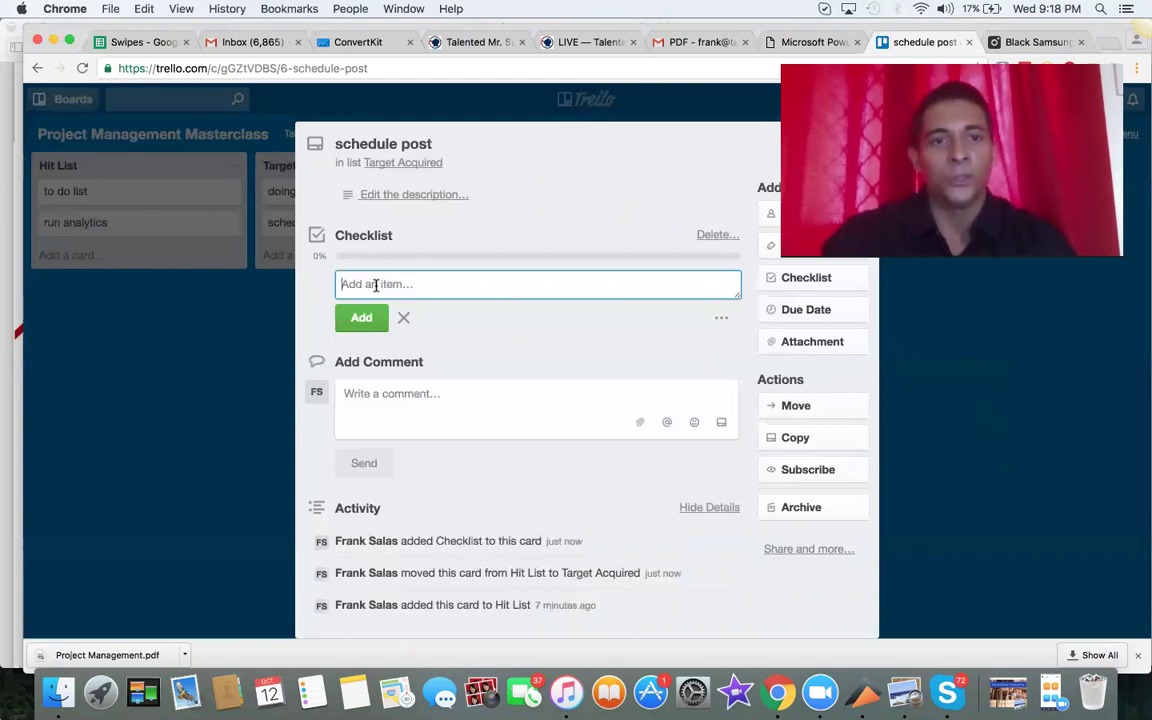
pyautogui.write('twitter')
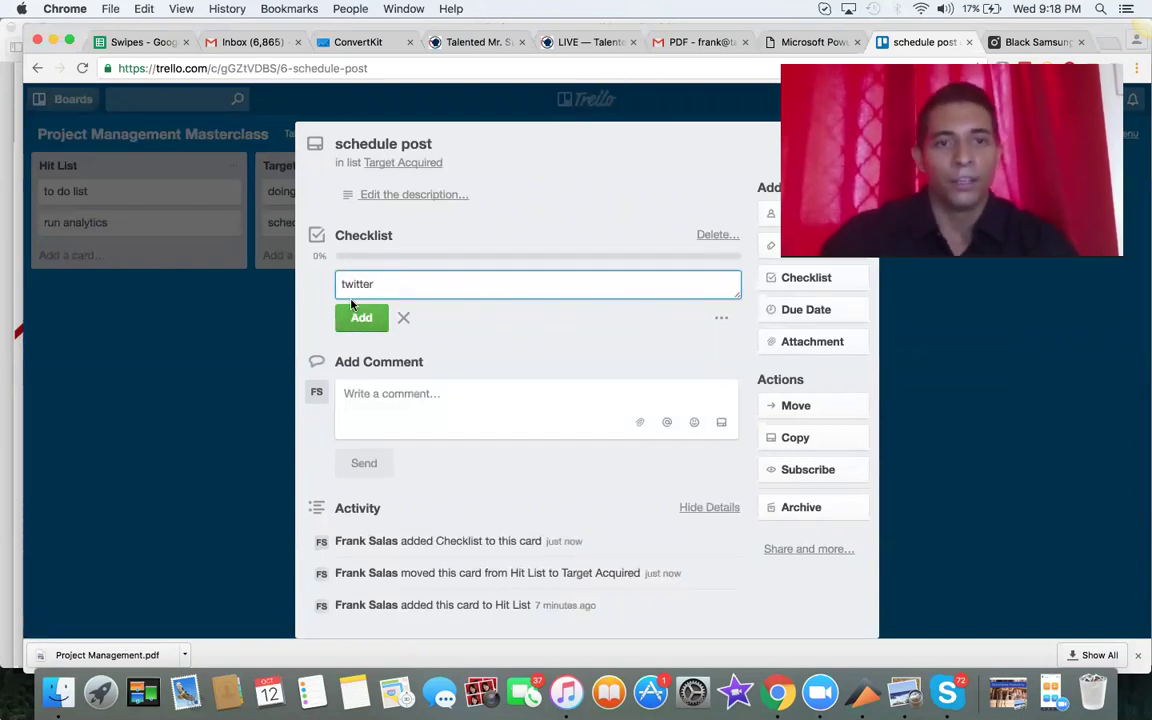
pyautogui.press('Return')
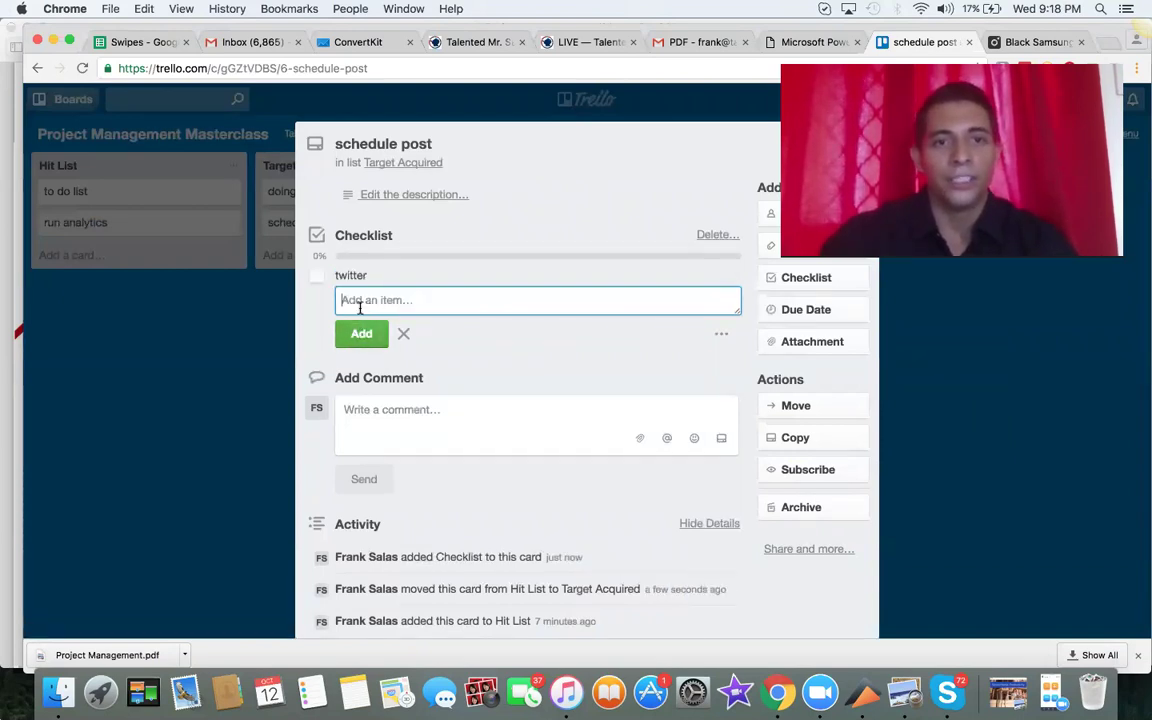
# Add the items "ig", "linked in" and "facebook" to the "schedule post" checklist.
pyautogui.write('per')
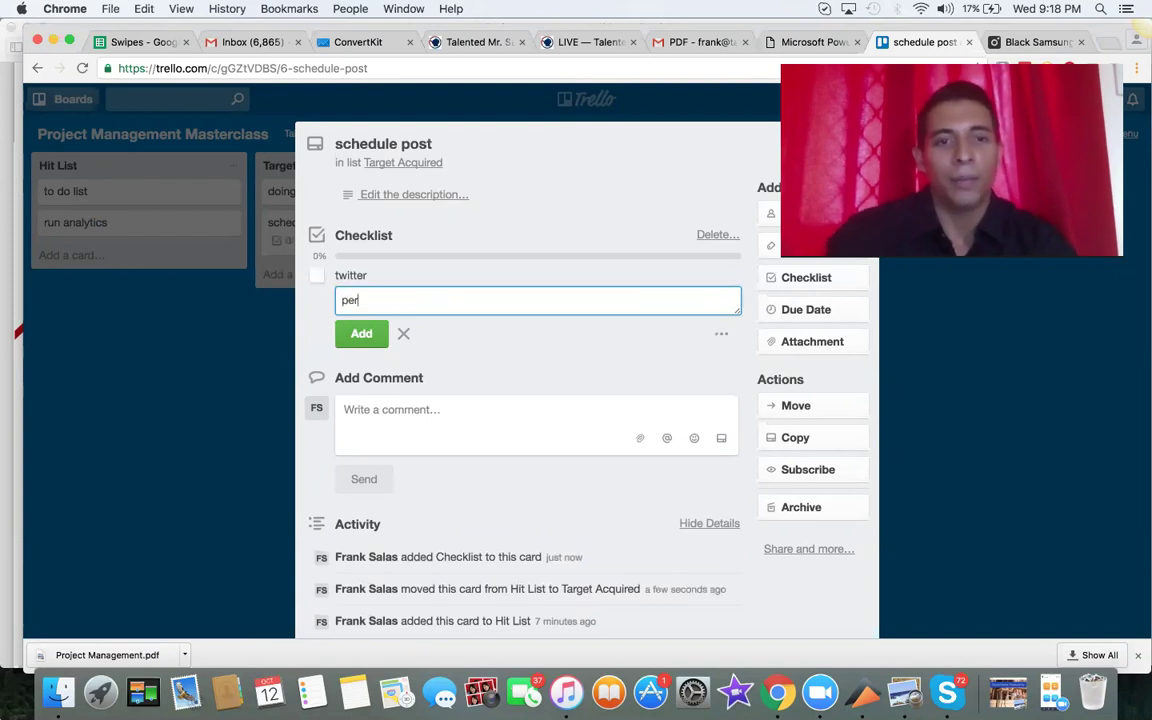
pyautogui.write('i')
pyautogui.press('BackSpace')
pyautogui.press('BackSpace')
pyautogui.press('BackSpace')
pyautogui.press('BackSpace')
pyautogui.write('i')
pyautogui.press('BackSpace')
pyautogui.write('ig')
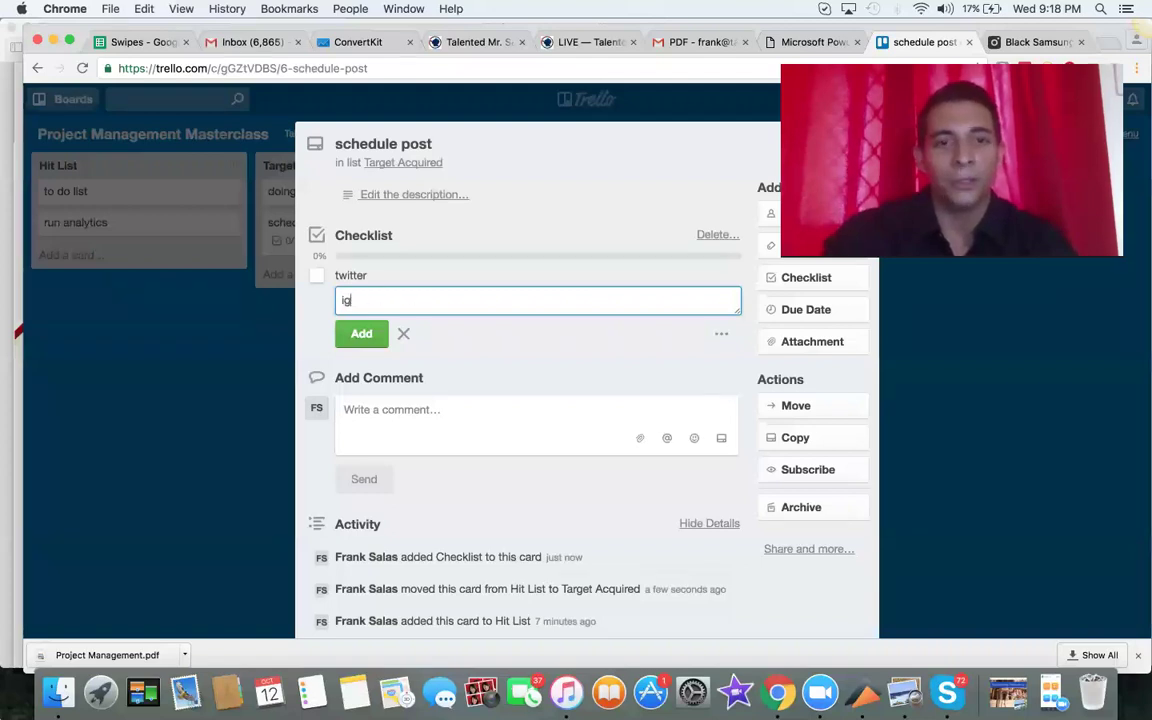
pyautogui.click(346, 340)
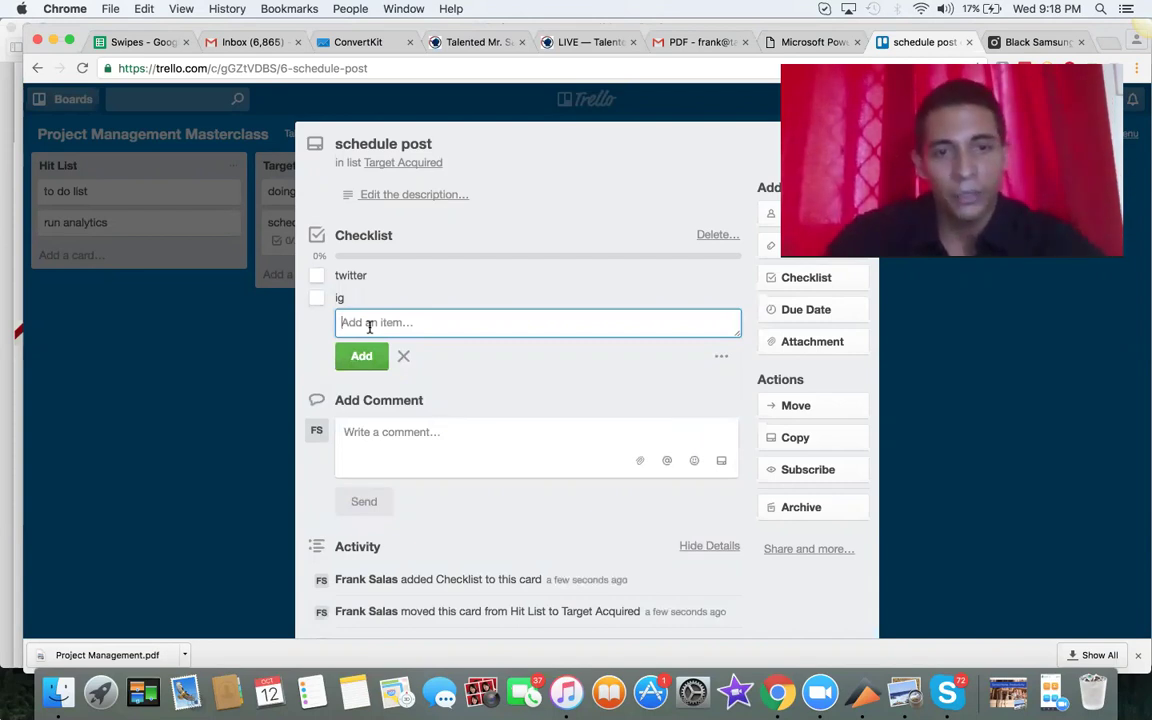
pyautogui.write('linked in')
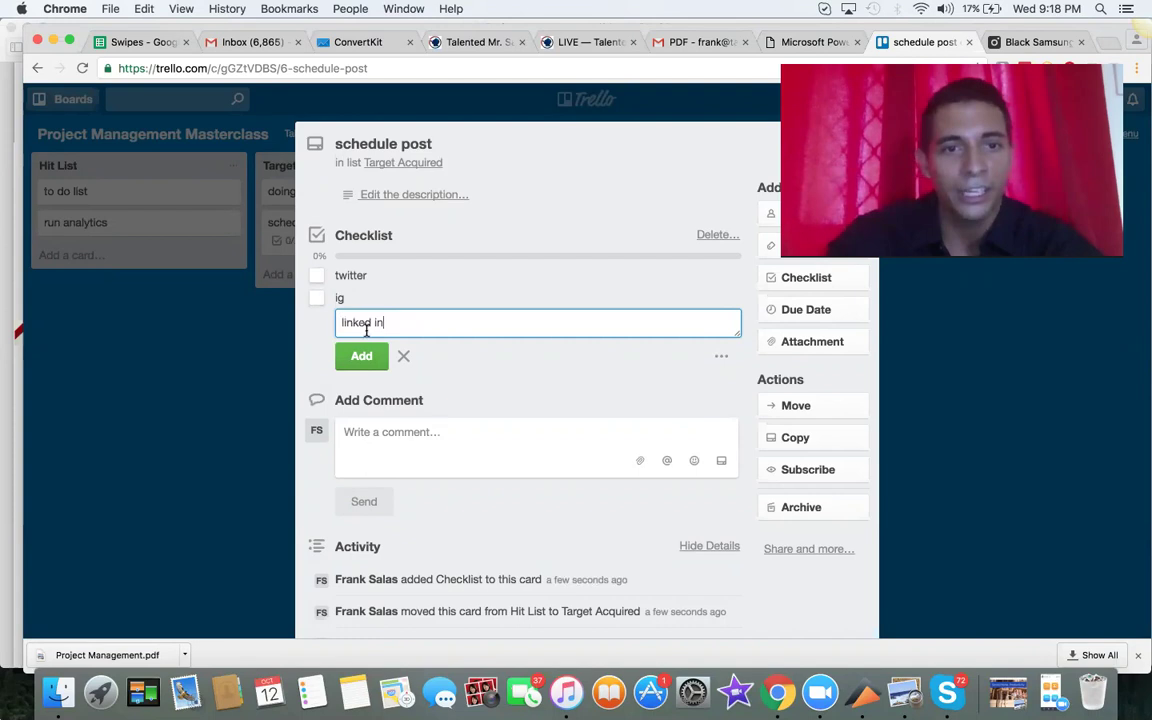
pyautogui.press('Return')
pyautogui.write('facebook')
pyautogui.press('Return')
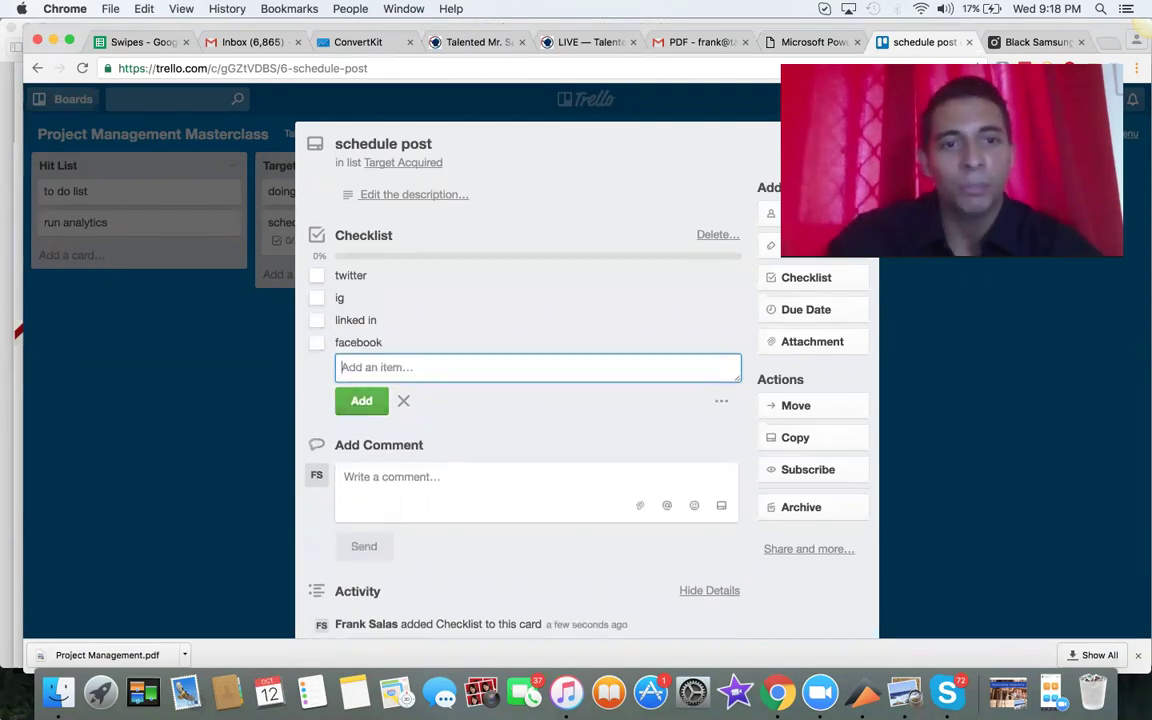
# Add the items "blog", "website", "rss" and "google plus" to the "schedule post" checklist.
pyautogui.write('blog')
pyautogui.press('Return')
pyautogui.write('website')
pyautogui.press('Return')
pyautogui.write('rss')
pyautogui.press('Return')
pyautogui.write('google plus')
pyautogui.press('Return')
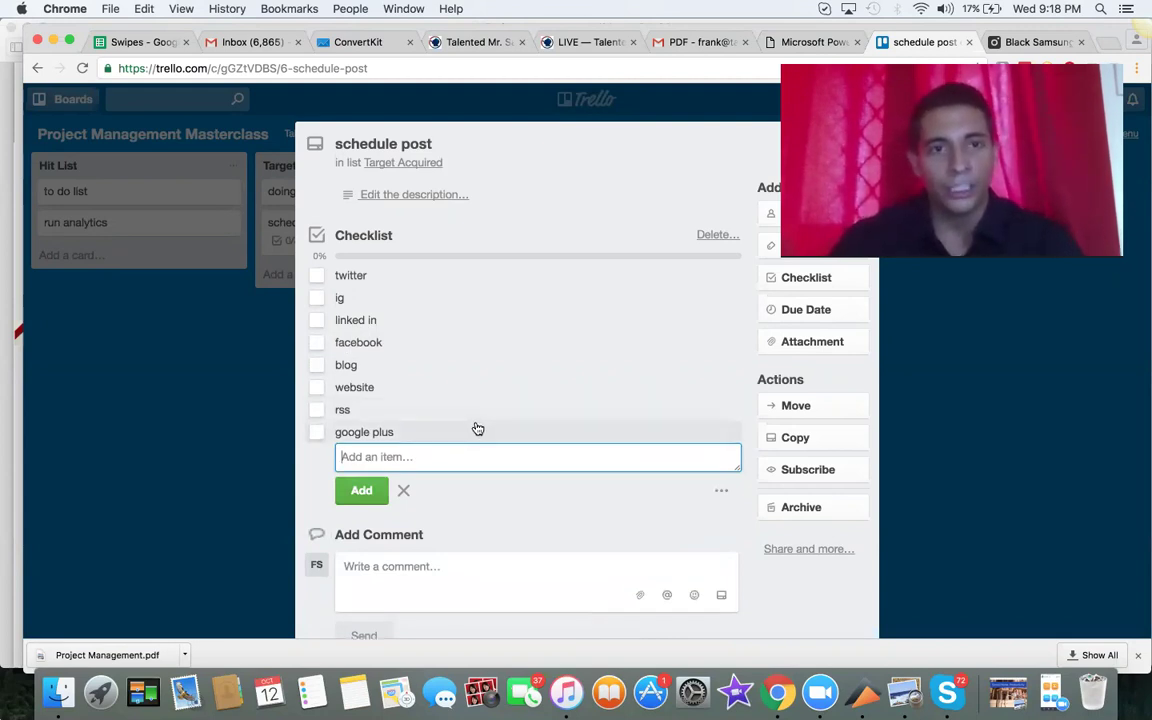
# Set the "schedule post" card's due date to 10/12/2016 at 5:00 PM.
pyautogui.click(800, 311)
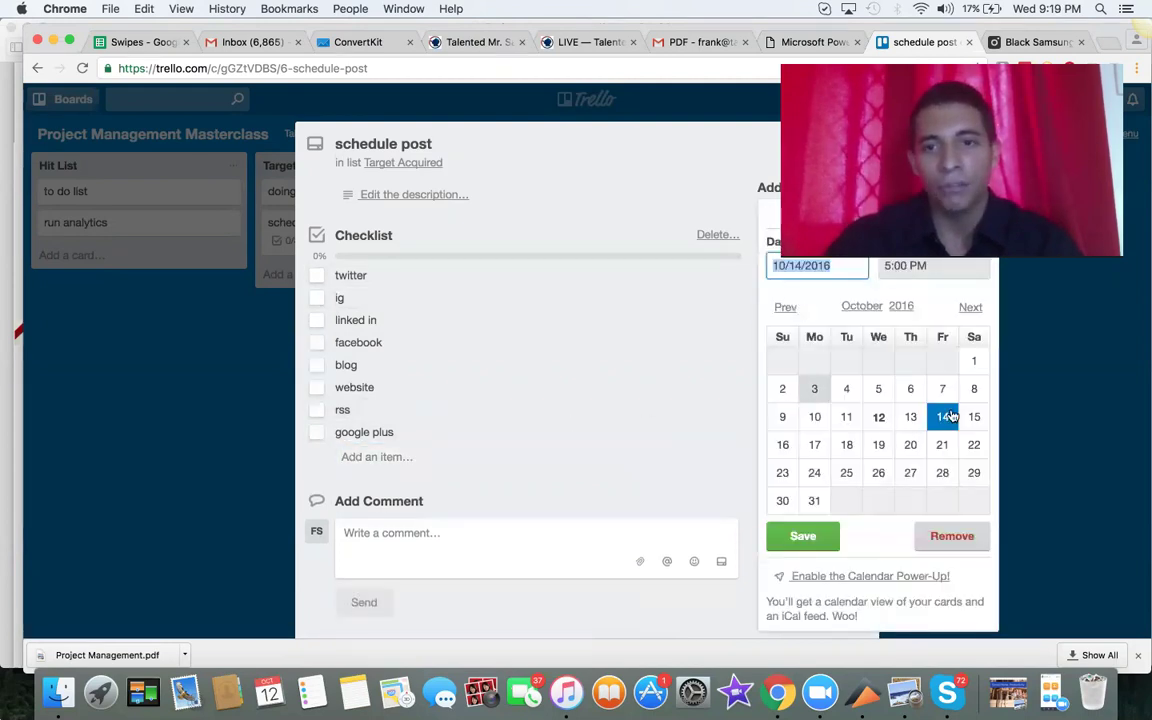
pyautogui.click(878, 417)
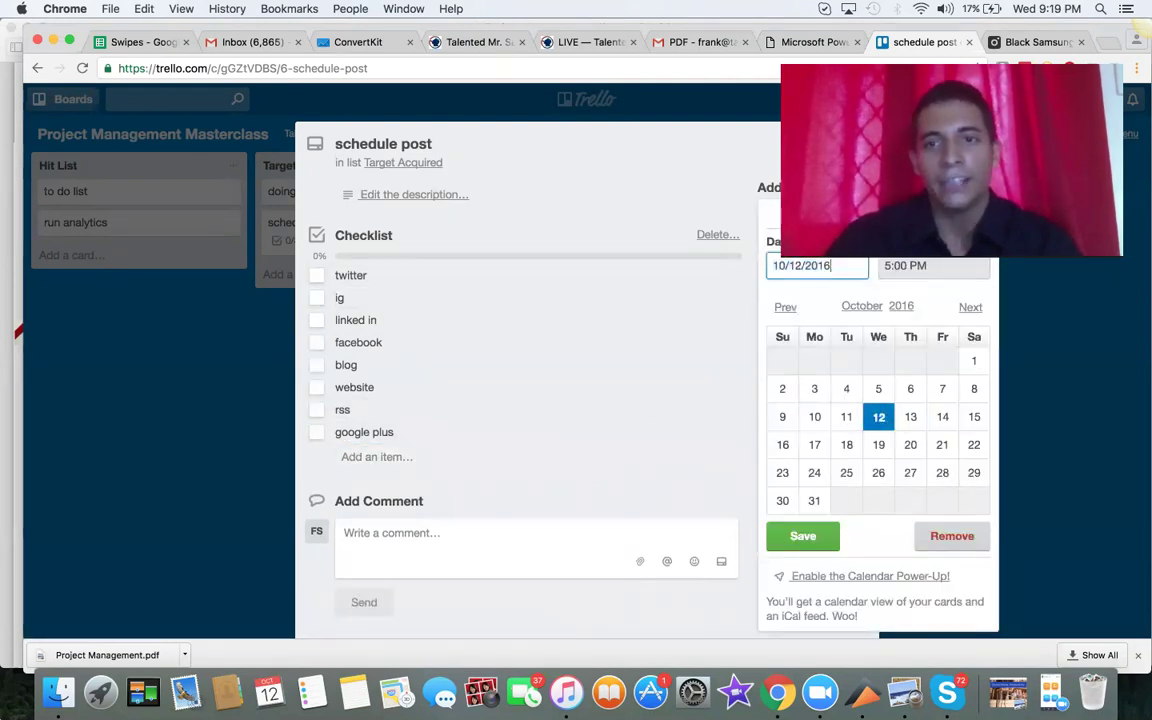
pyautogui.click(805, 536)
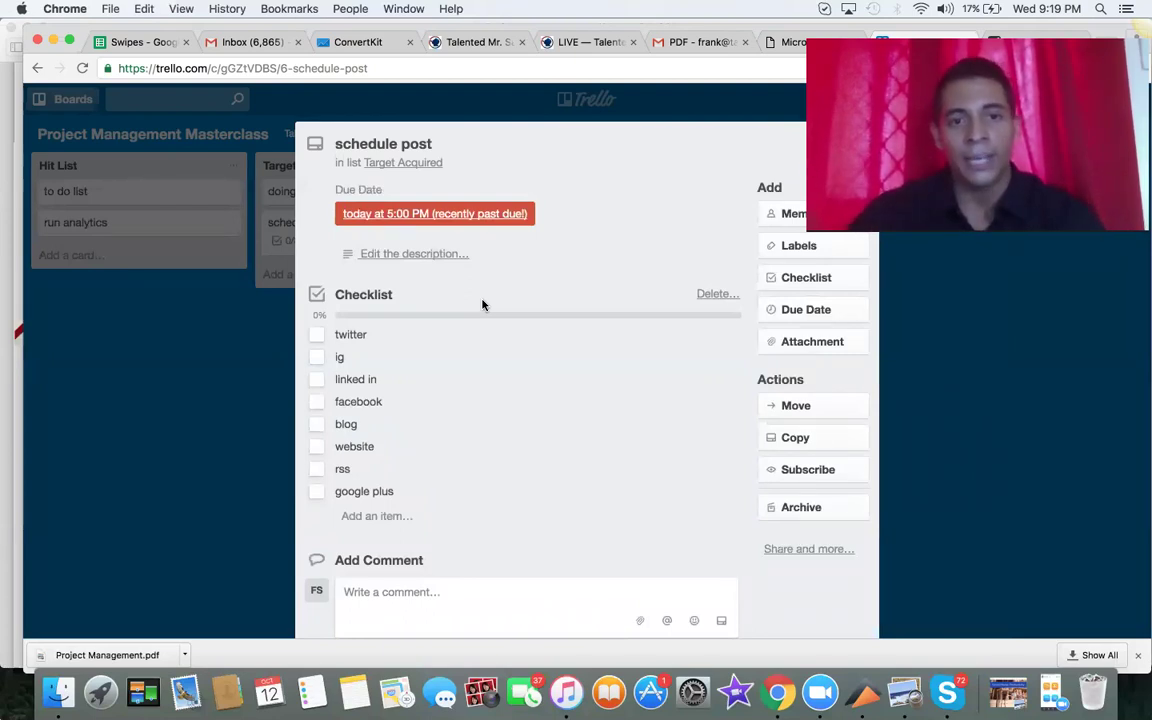
pyautogui.click(138, 42)
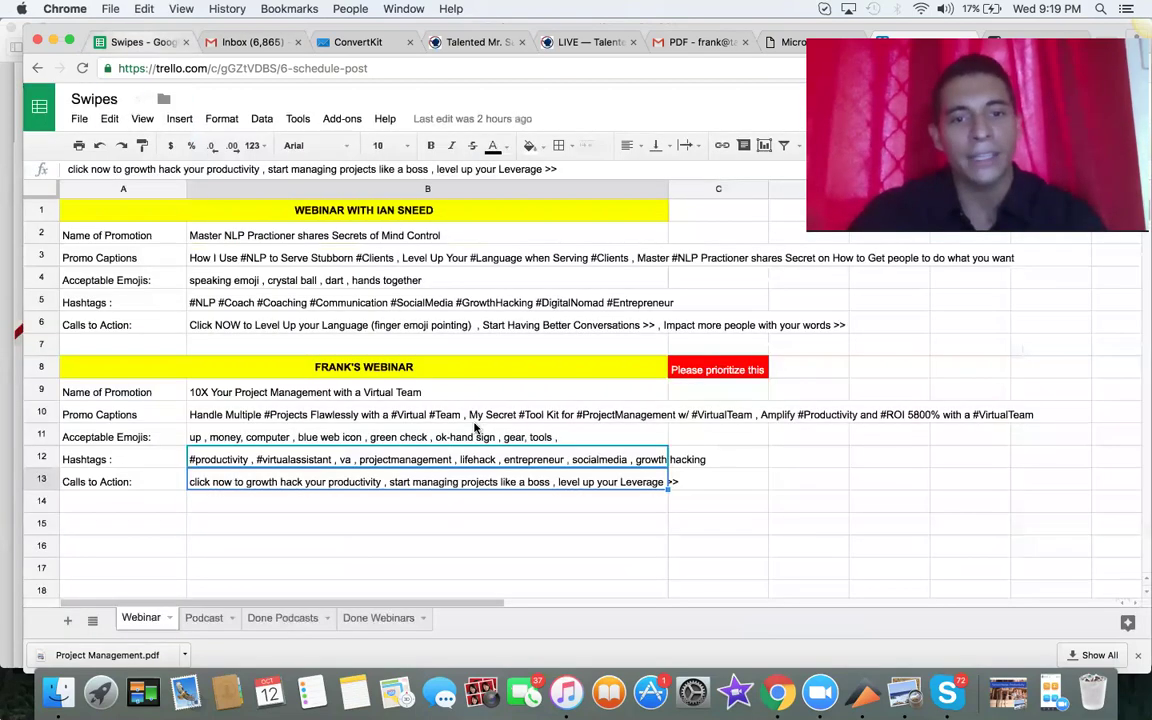
pyautogui.click(756, 477)
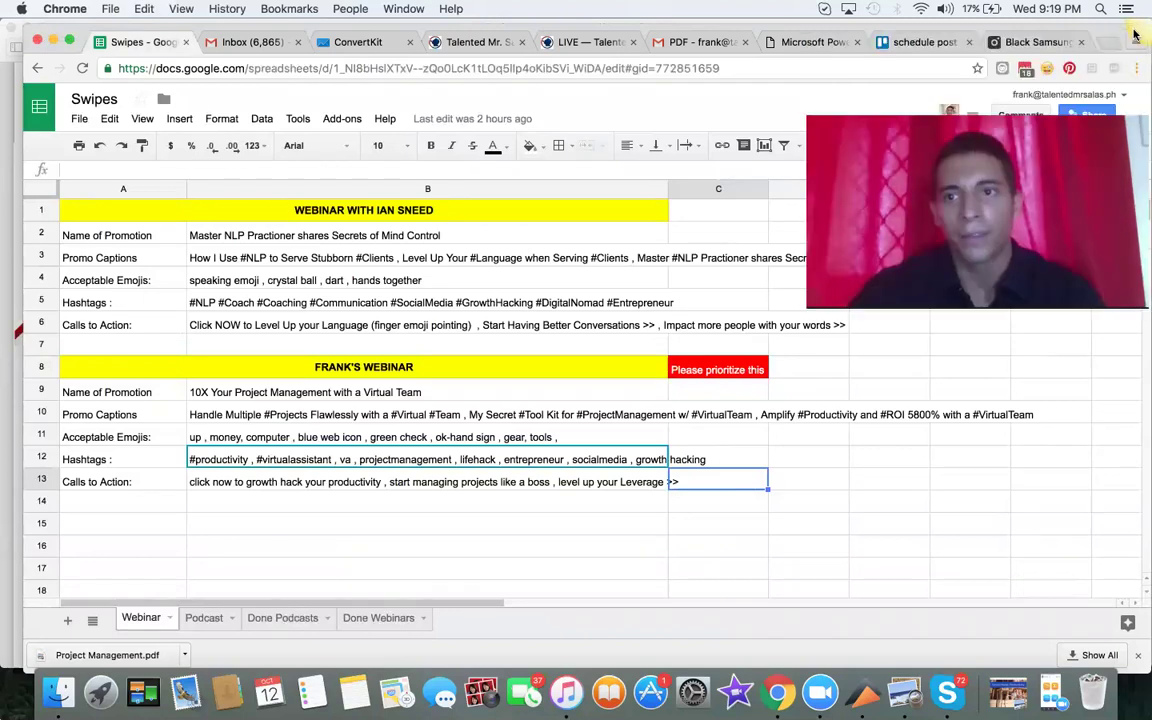
pyautogui.click(1101, 40)
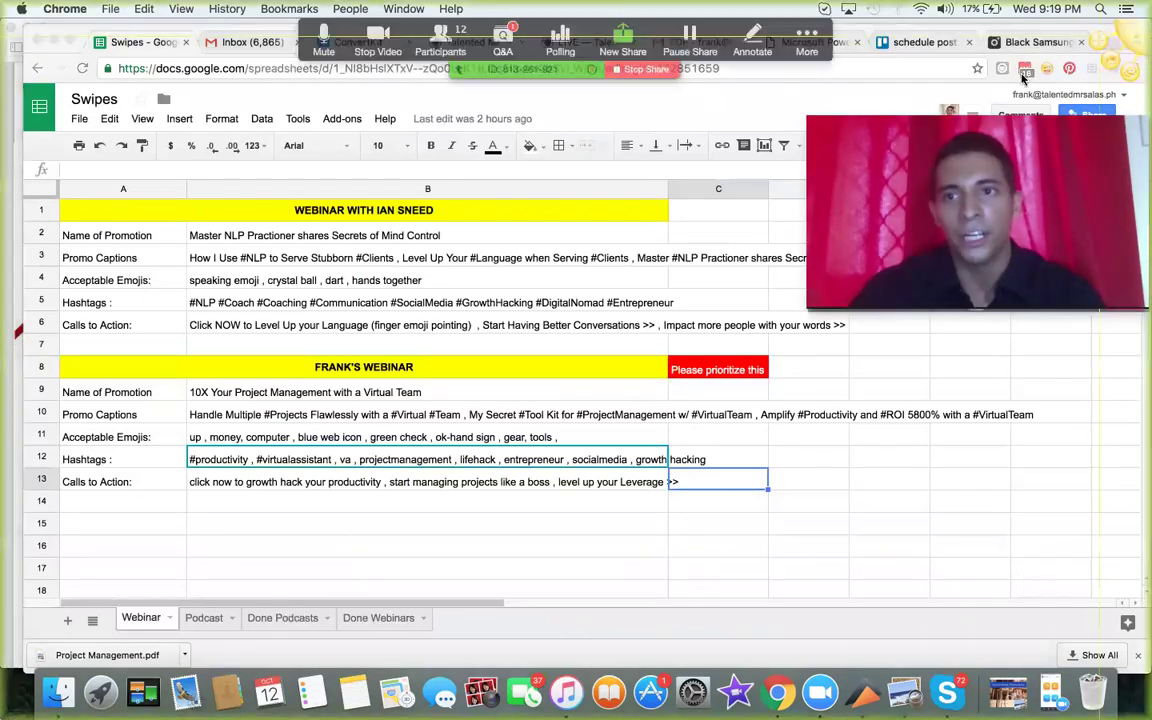
pyautogui.press('super+shift+4')
pyautogui.moveTo(34, 355); pyautogui.dragTo(1033, 571)
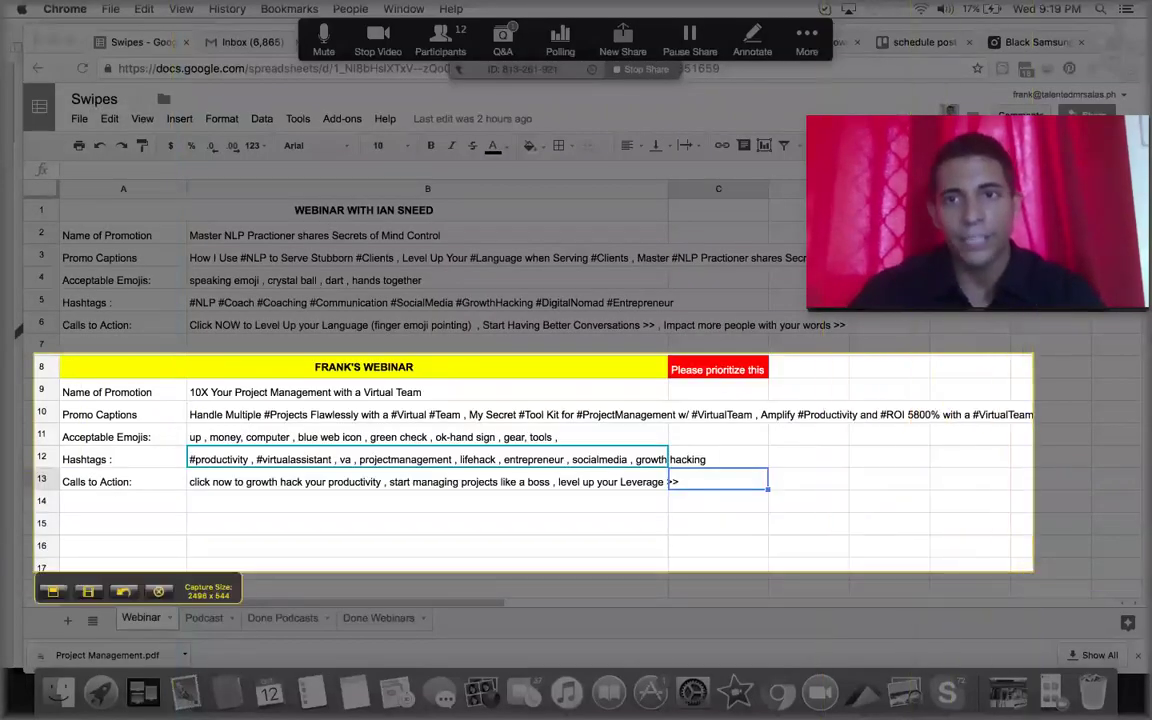
pyautogui.click(160, 592)
pyautogui.click(912, 45)
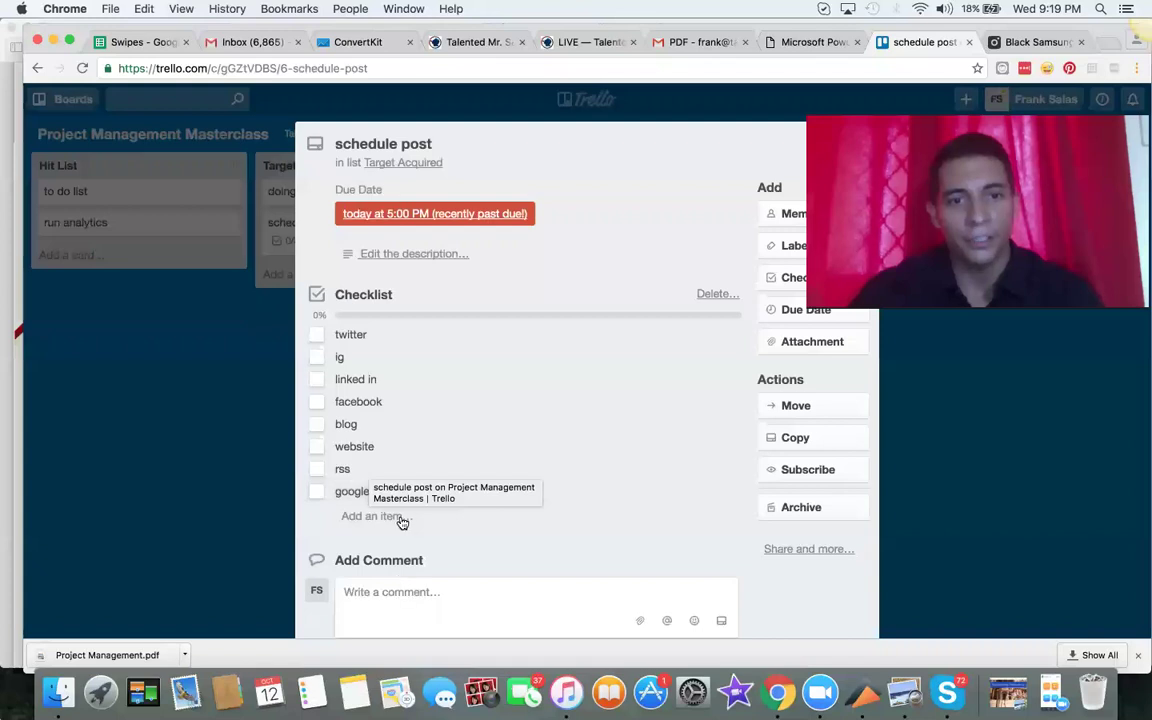
pyautogui.scroll(-3, 401, 520)
pyautogui.scroll(2, 401, 517)
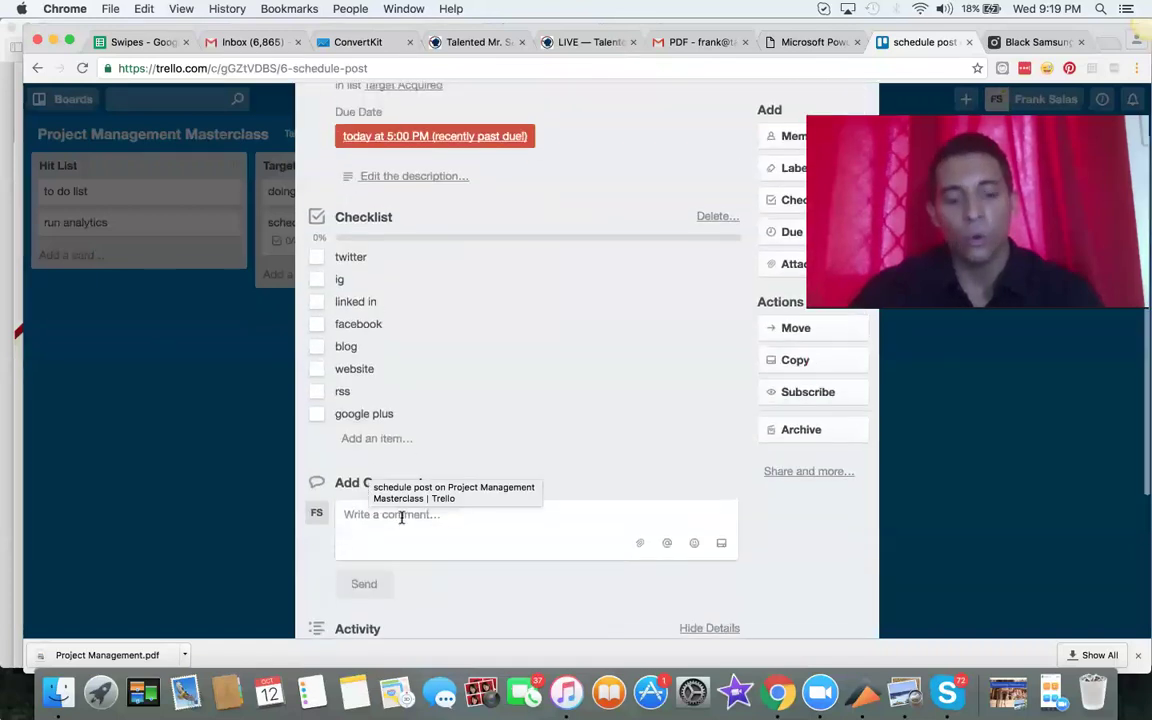
pyautogui.scroll(1, 401, 517)
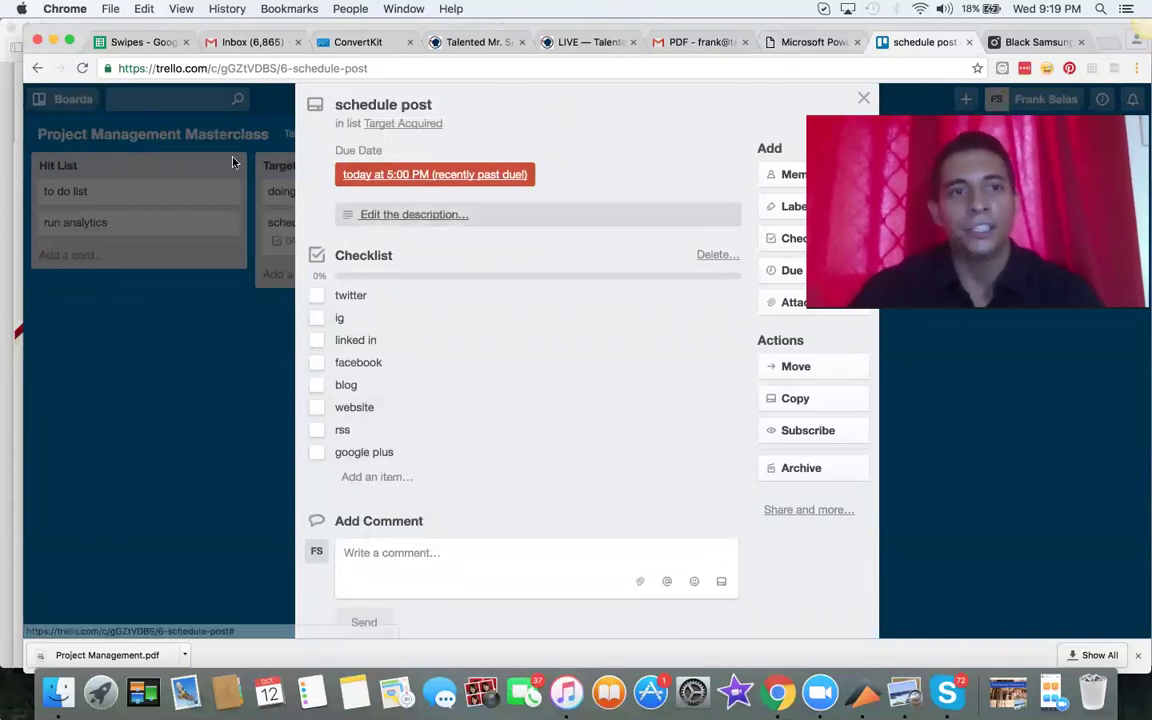
# Copy the web address of the Swipes spreadsheet in Google Sheets and return to the "schedule post" card in Trello.
pyautogui.click(139, 42)
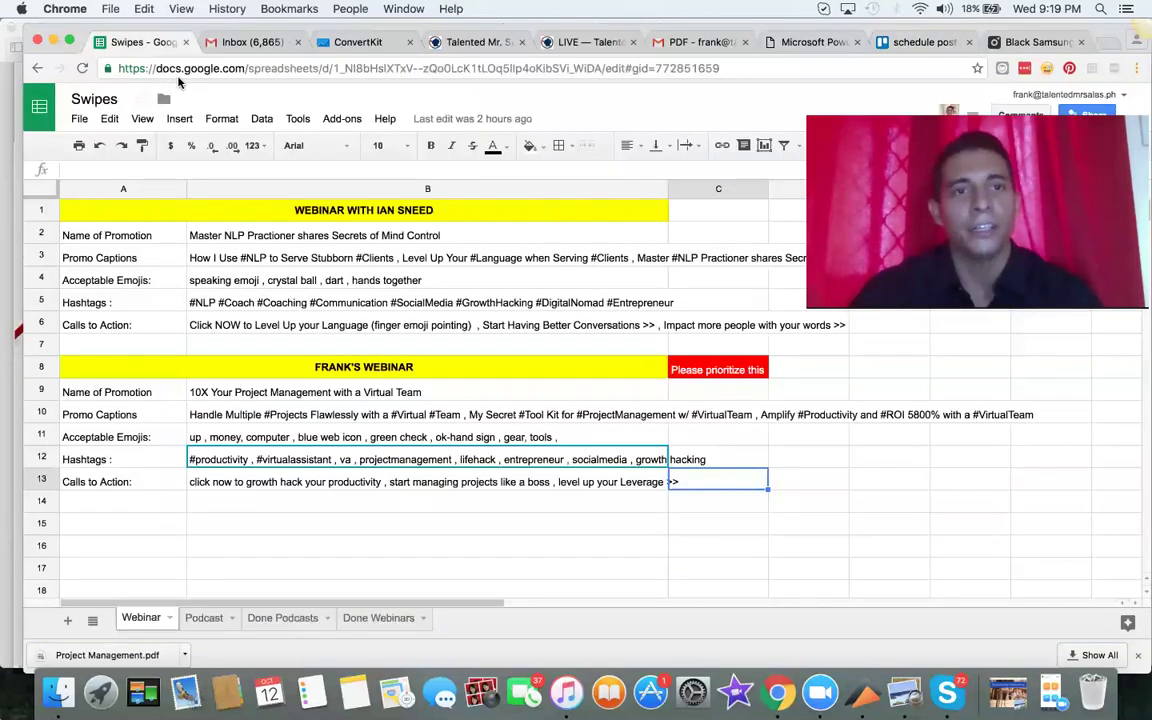
pyautogui.click(178, 76)
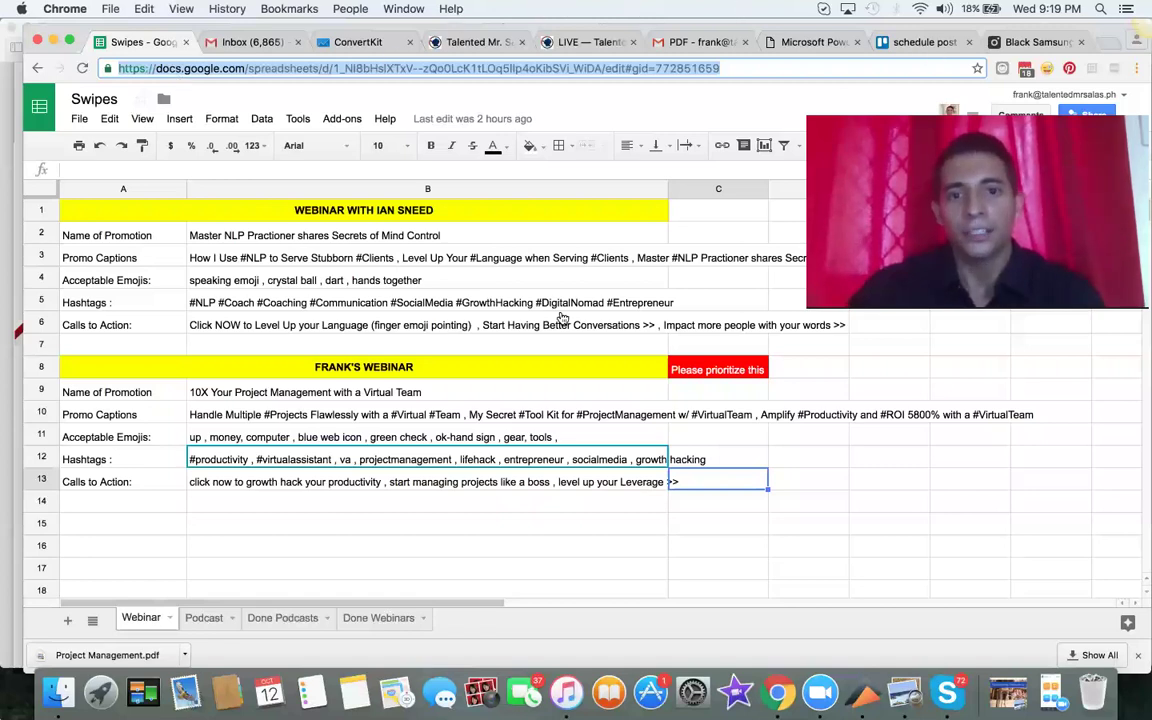
pyautogui.press('super+8')
pyautogui.scroll(-5, 577, 521)
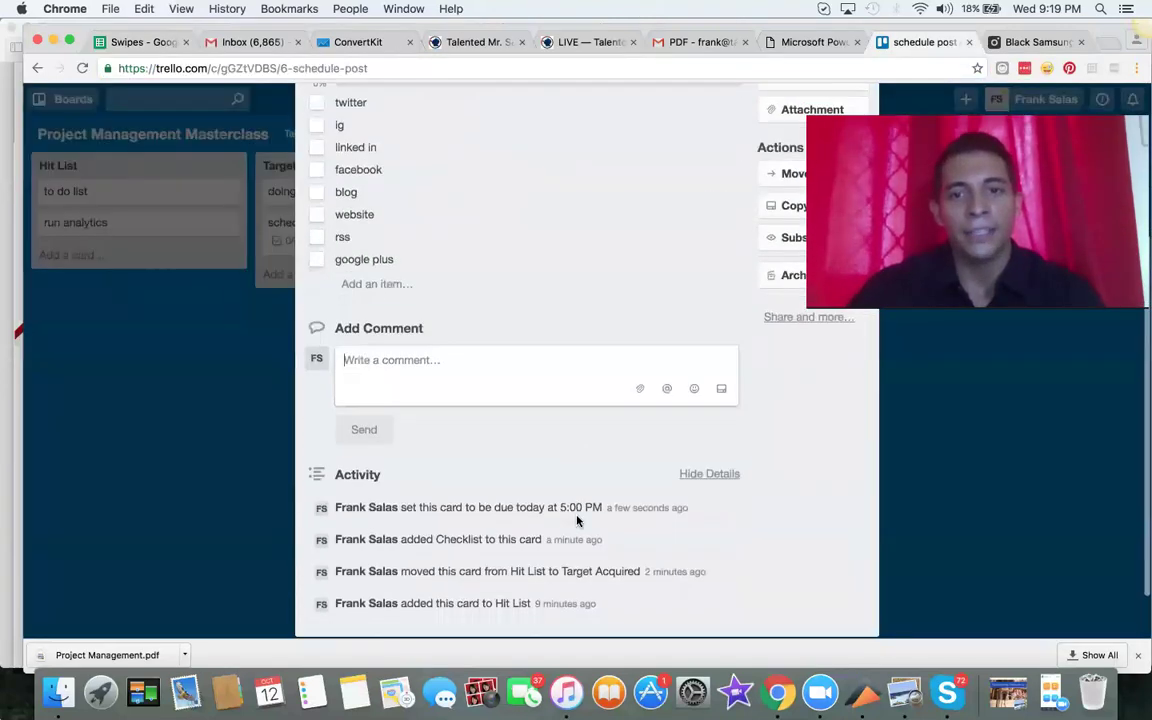
pyautogui.scroll(7, 577, 521)
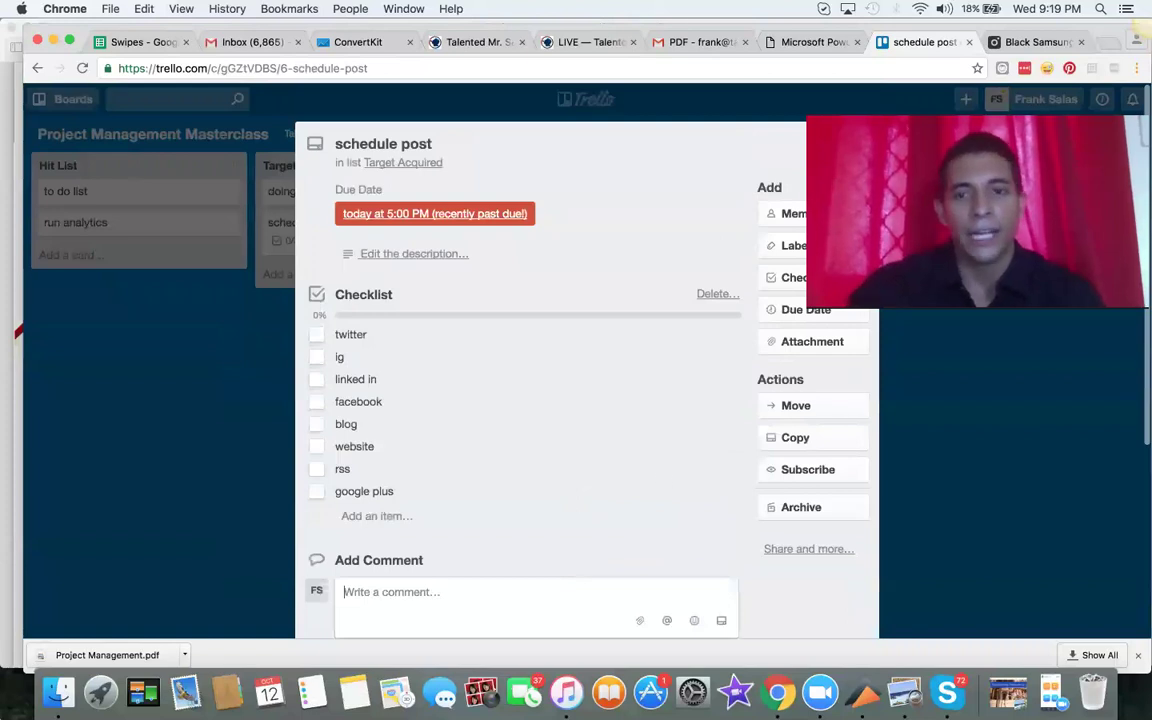
pyautogui.click(812, 341)
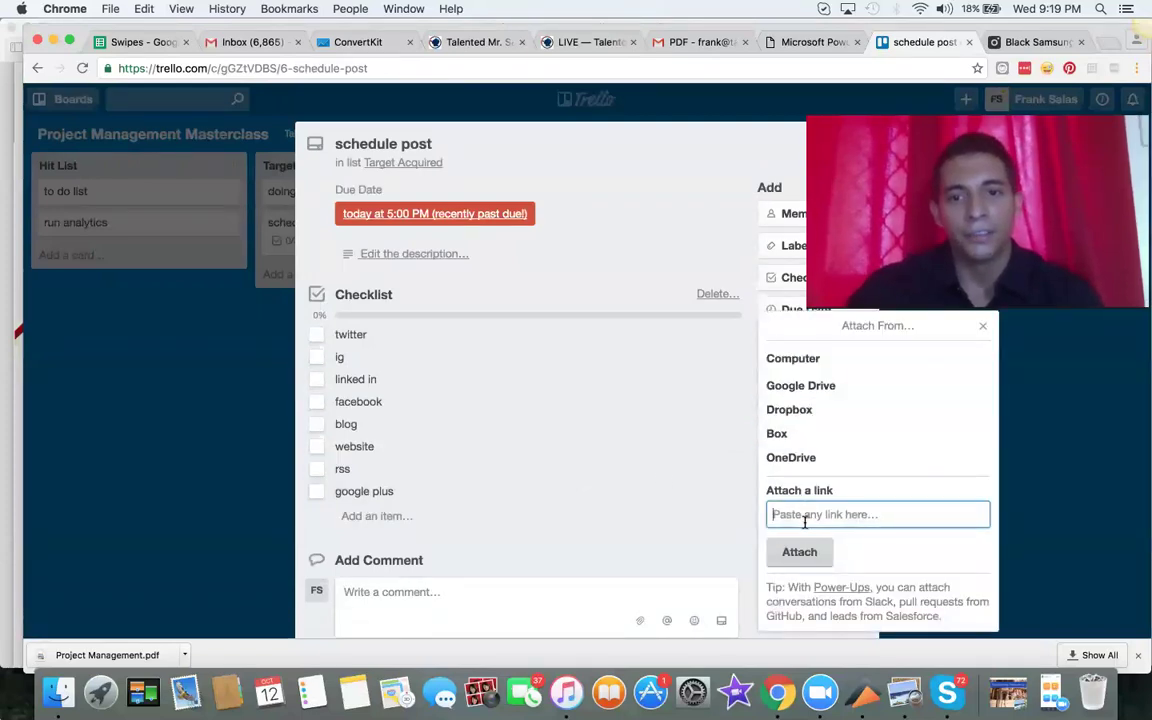
pyautogui.click(560, 491)
pyautogui.click(505, 542)
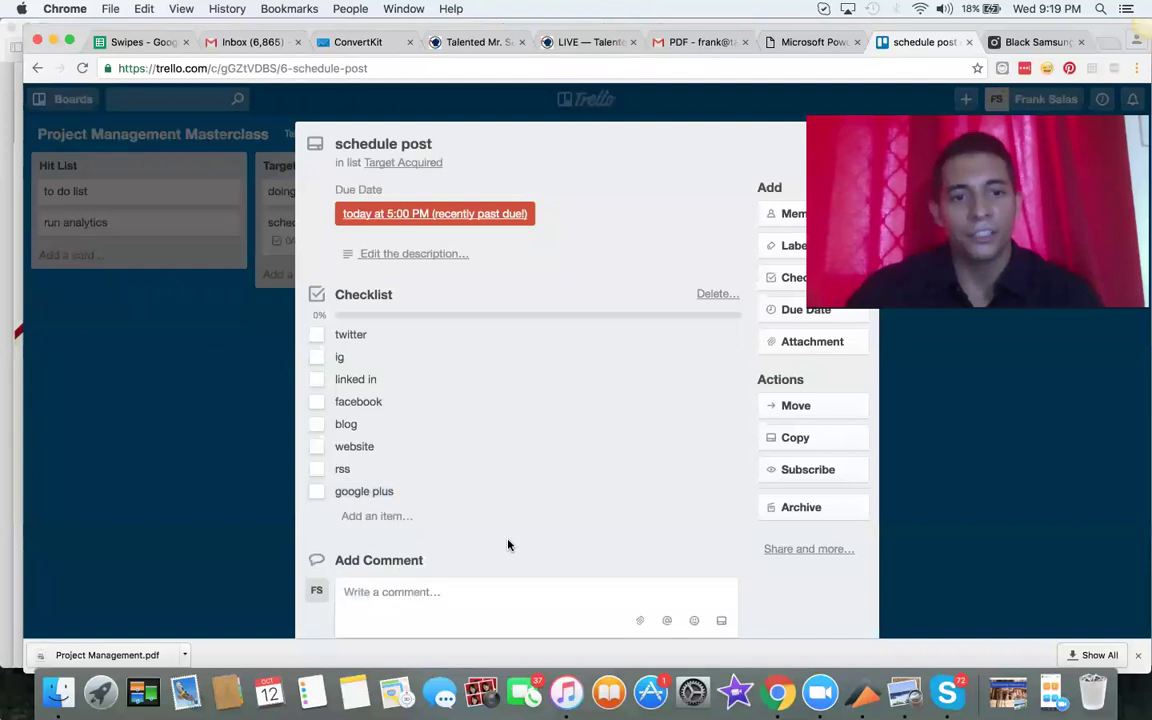
# Post the copied Swipes spreadsheet link as a comment on the "schedule post" card and check it in the activity.
pyautogui.click(415, 563)
pyautogui.press('super+v')
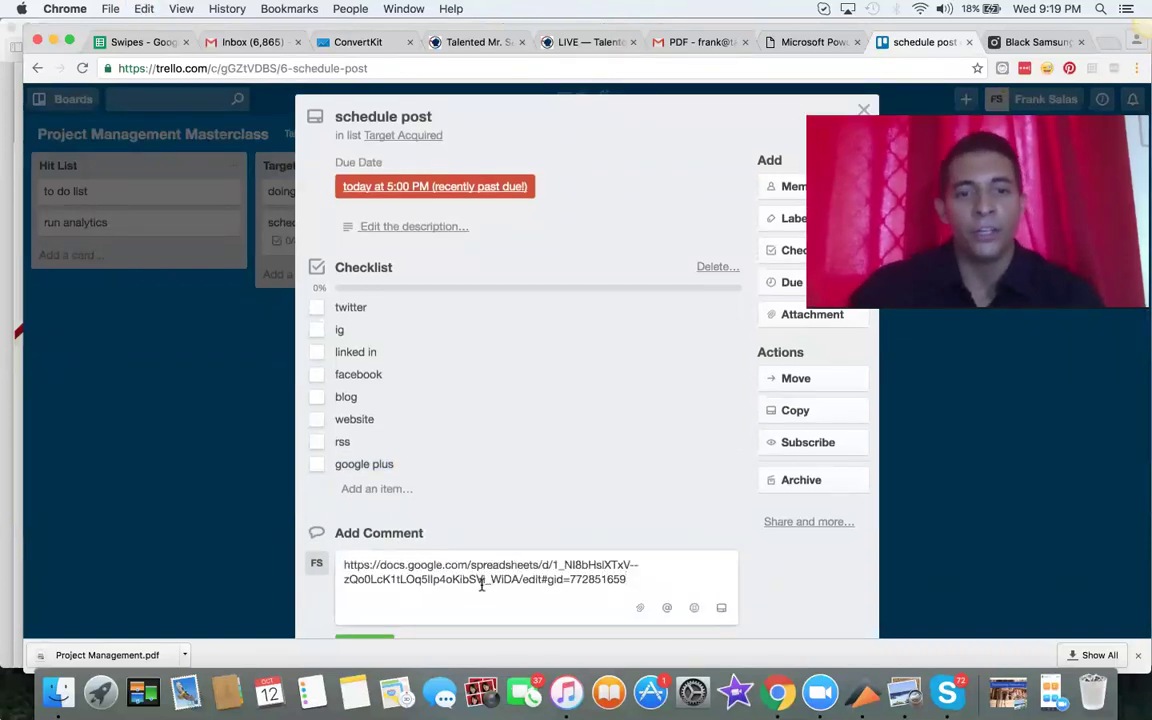
pyautogui.scroll(-2, 385, 580)
pyautogui.click(356, 562)
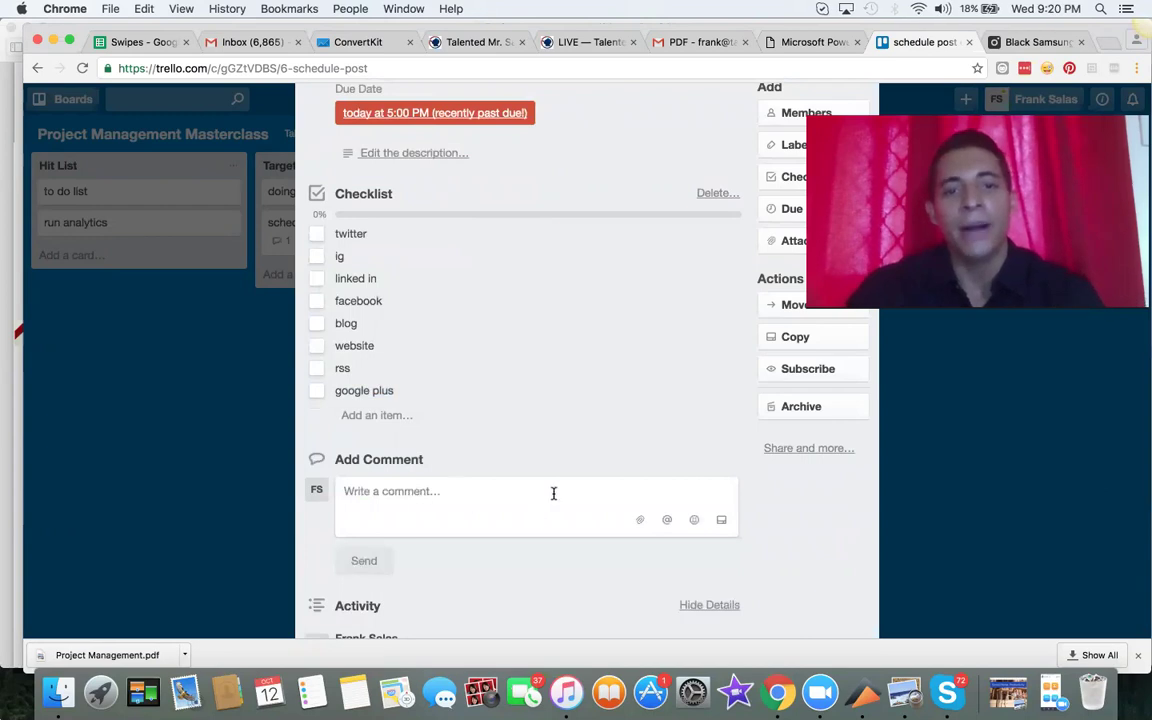
pyautogui.scroll(-2, 553, 493)
pyautogui.scroll(-3, 555, 451)
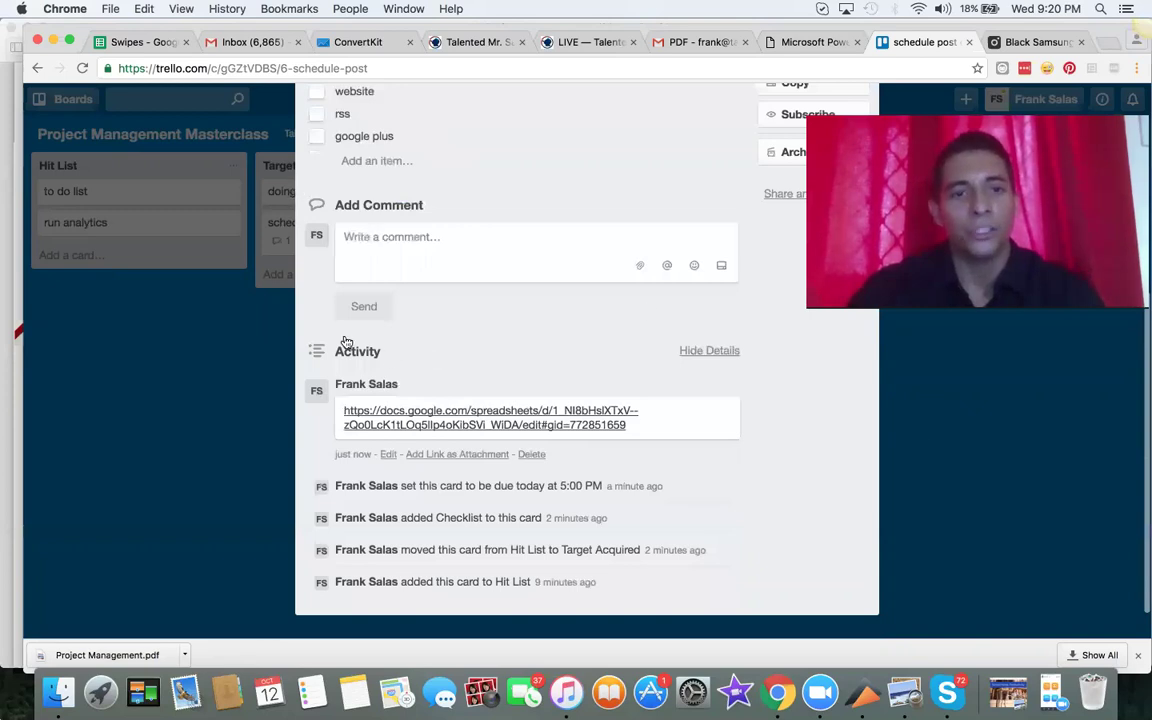
# Tick off every item from "twitter" to "google plus" in the "schedule post" checklist and check the card's activity.
pyautogui.scroll(5, 321, 334)
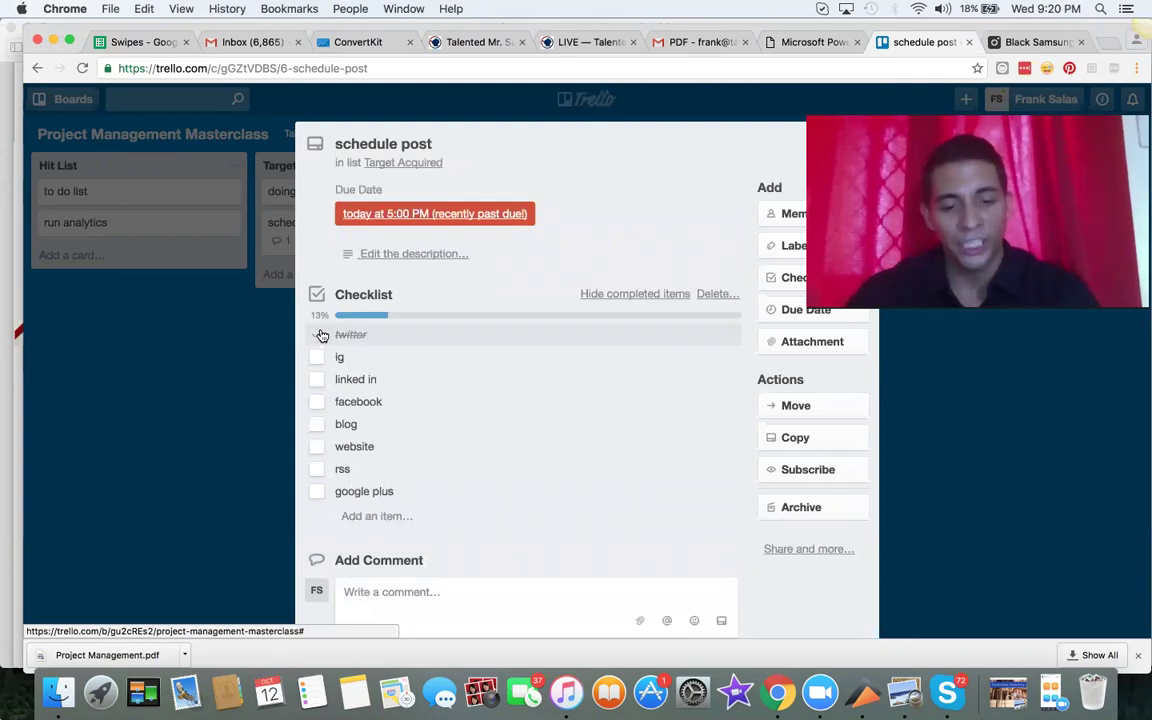
pyautogui.click(317, 357)
pyautogui.click(317, 379)
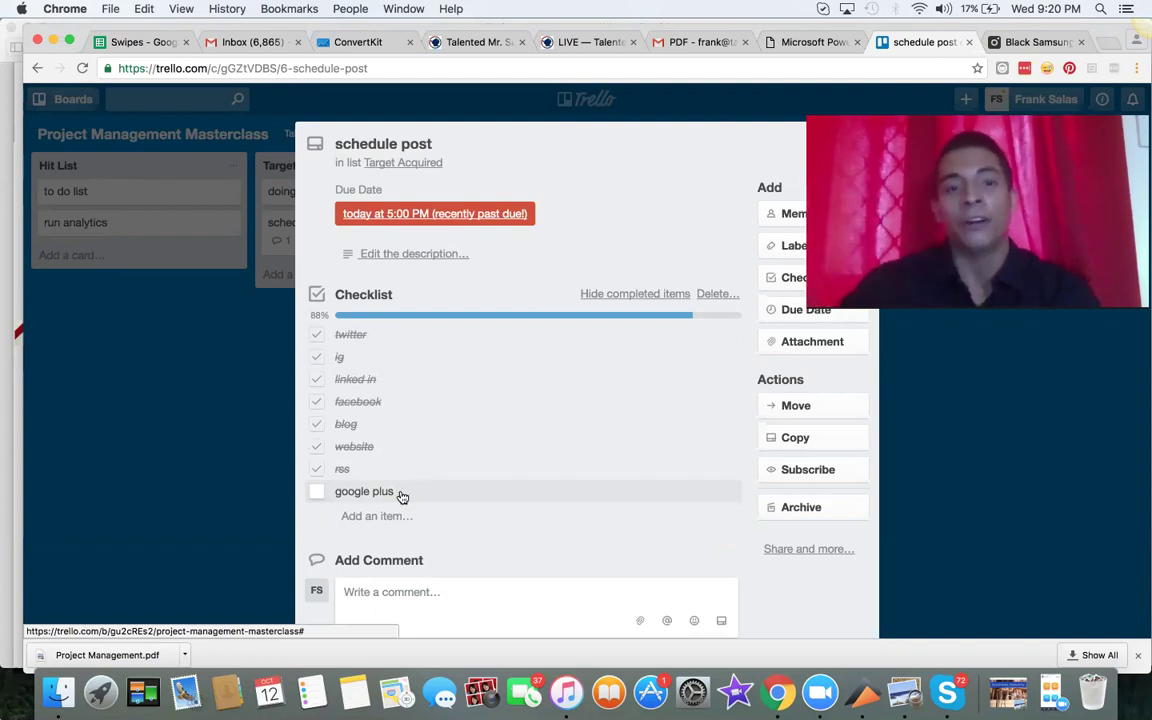
pyautogui.click(316, 495)
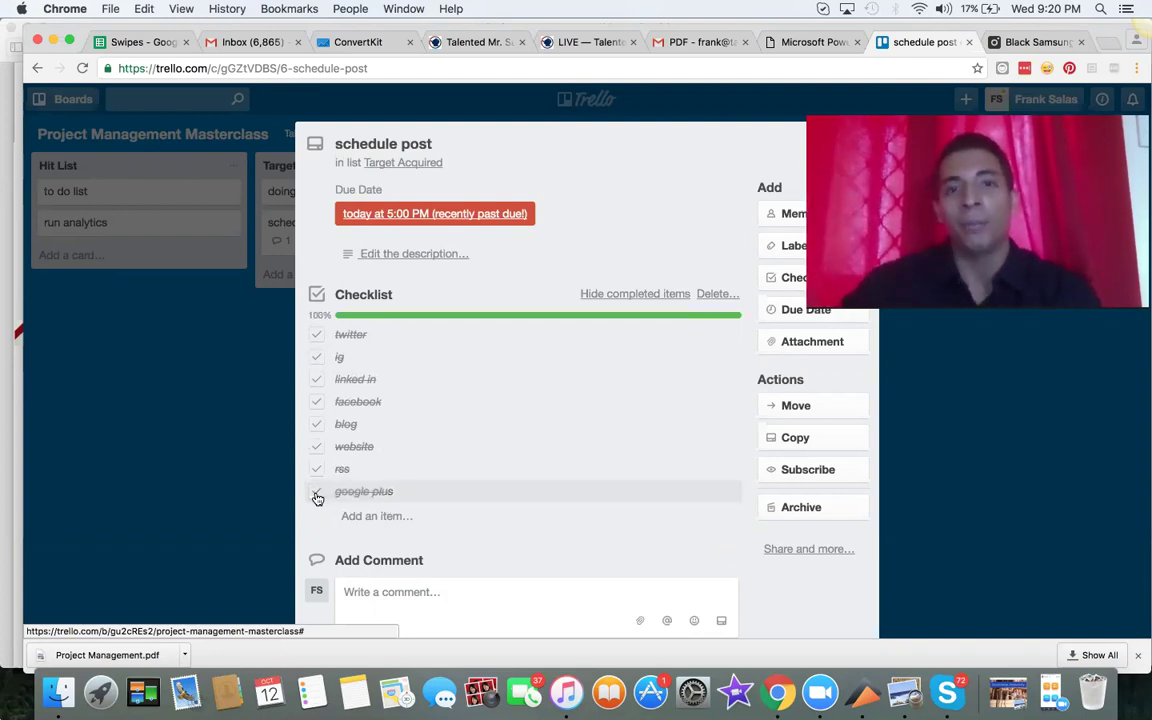
pyautogui.scroll(-5, 702, 411)
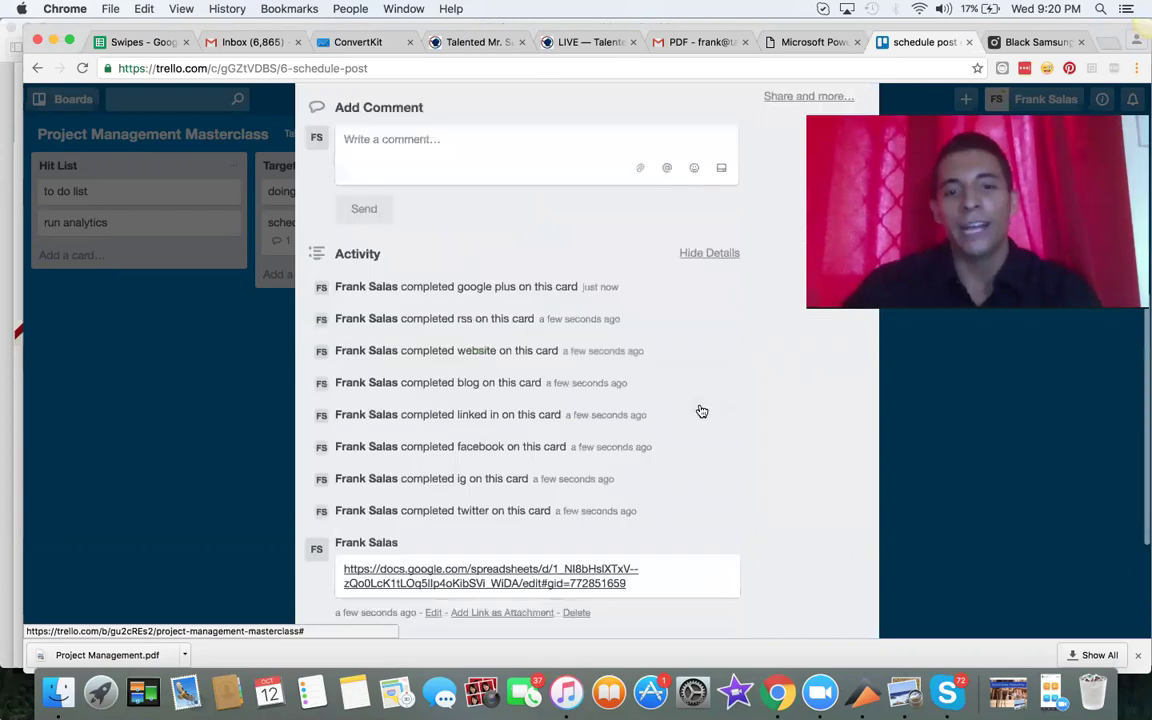
# Close the "schedule post" card and move it from Target Acquired to the end of the Target Elimnated list.
pyautogui.scroll(6, 702, 411)
pyautogui.click(982, 460)
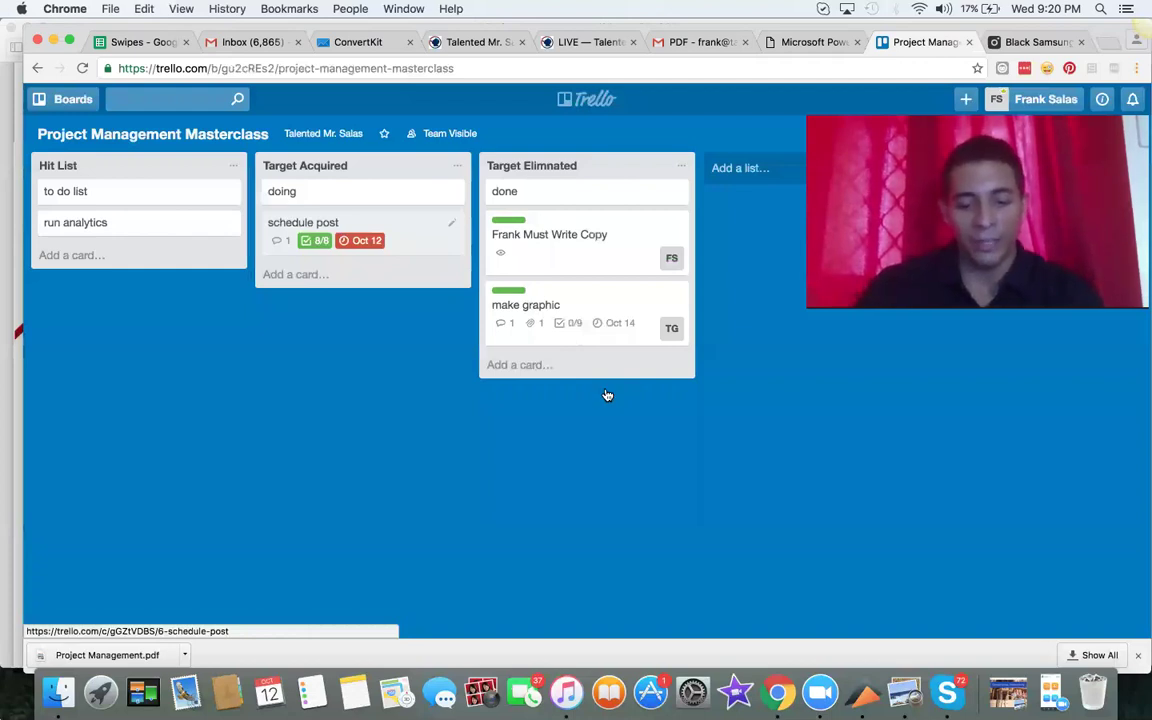
pyautogui.moveTo(350, 225); pyautogui.dragTo(607, 395)
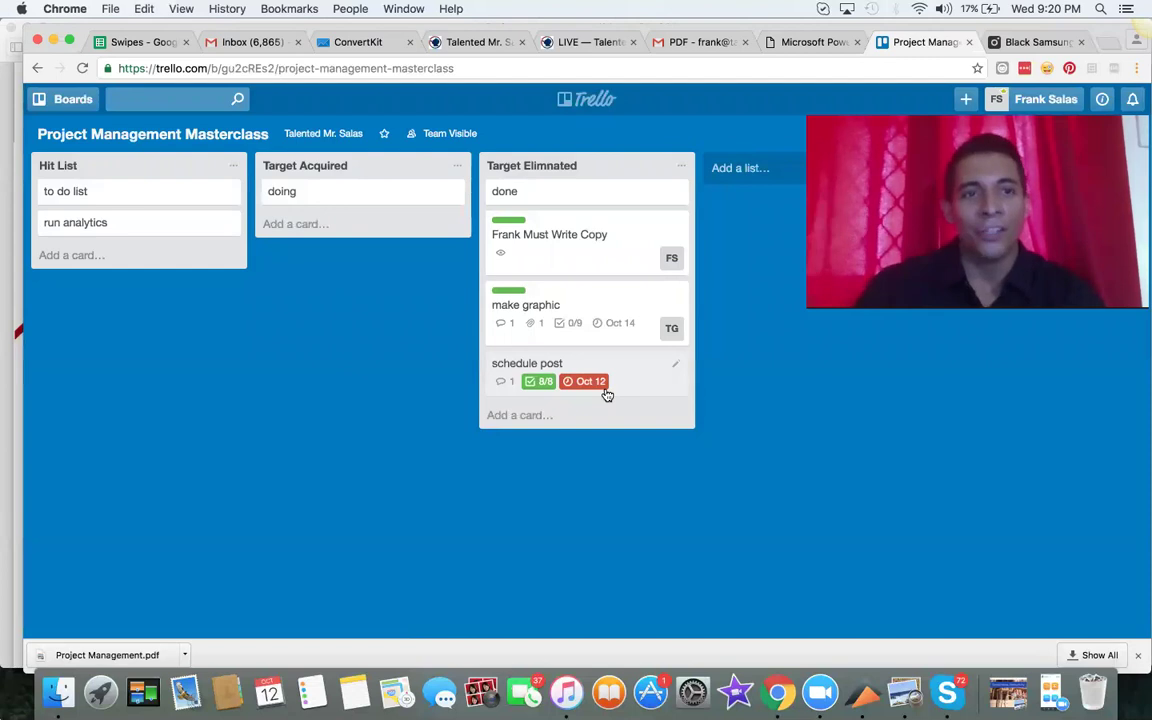
# Move the "run analytics" card through Target Acquired into Target Elimnated and give it the green label.
pyautogui.moveTo(141, 236); pyautogui.dragTo(320, 242)
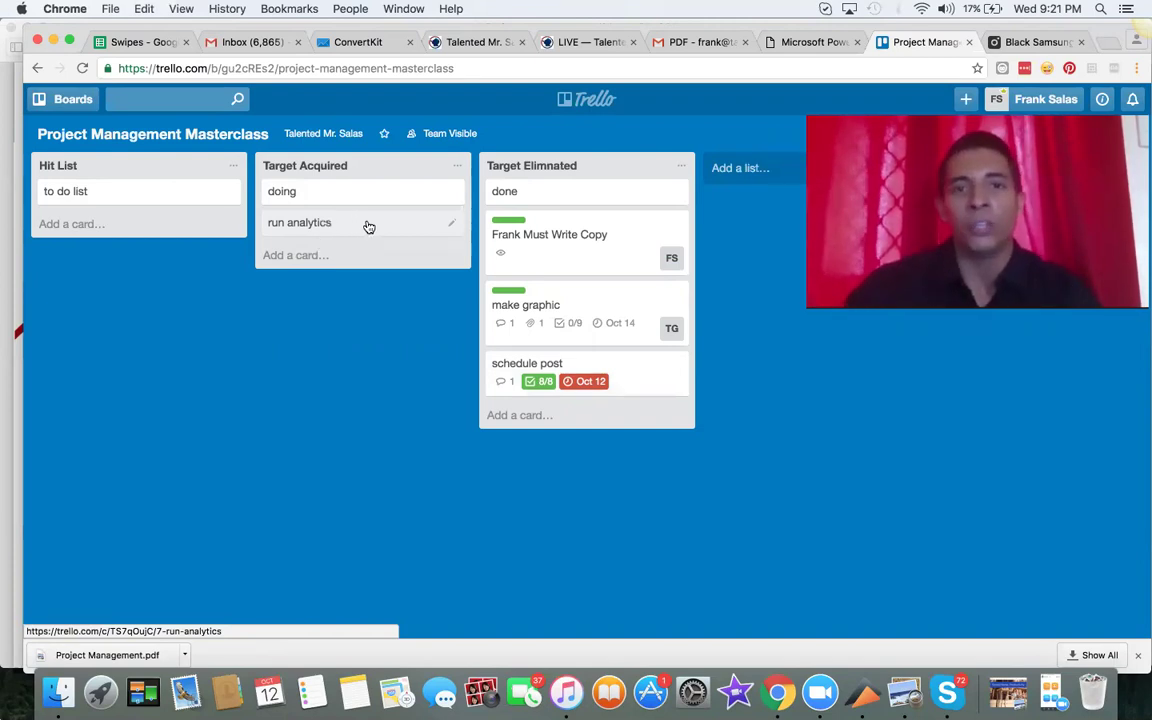
pyautogui.moveTo(368, 226)
pyautogui.mouseDown()
pyautogui.moveTo(490, 305)
pyautogui.moveTo(600, 424)
pyautogui.mouseUp()
pyautogui.click(679, 409)
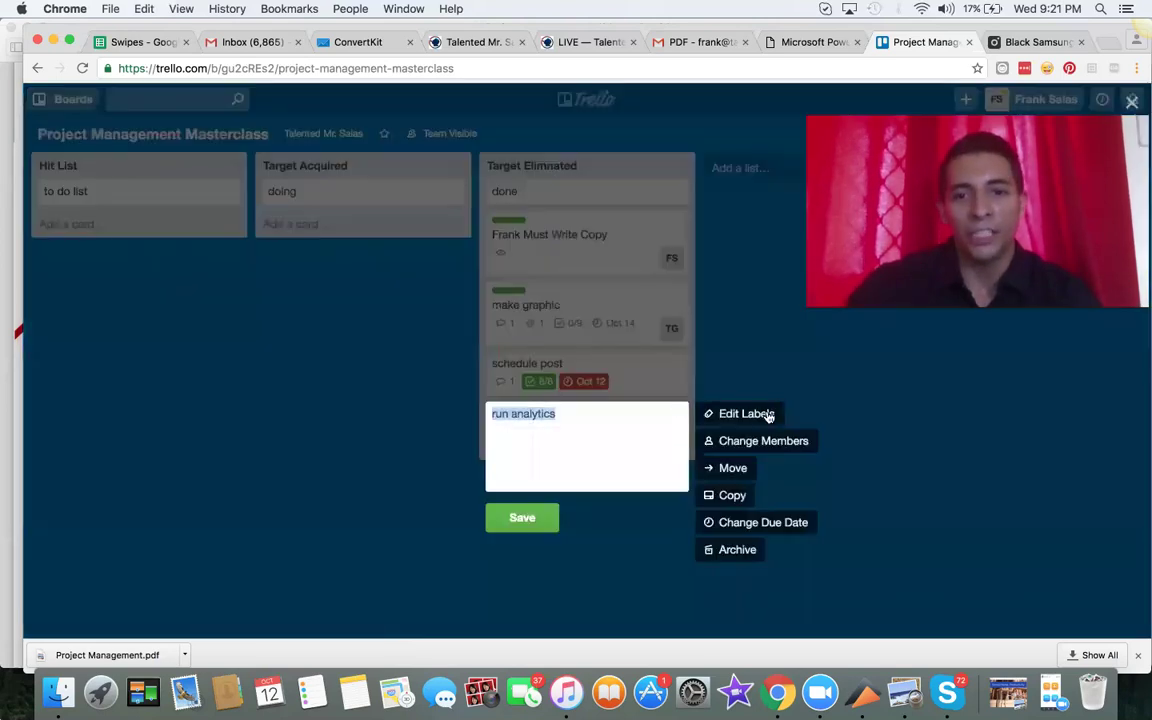
pyautogui.click(766, 411)
pyautogui.click(780, 393)
pyautogui.click(532, 527)
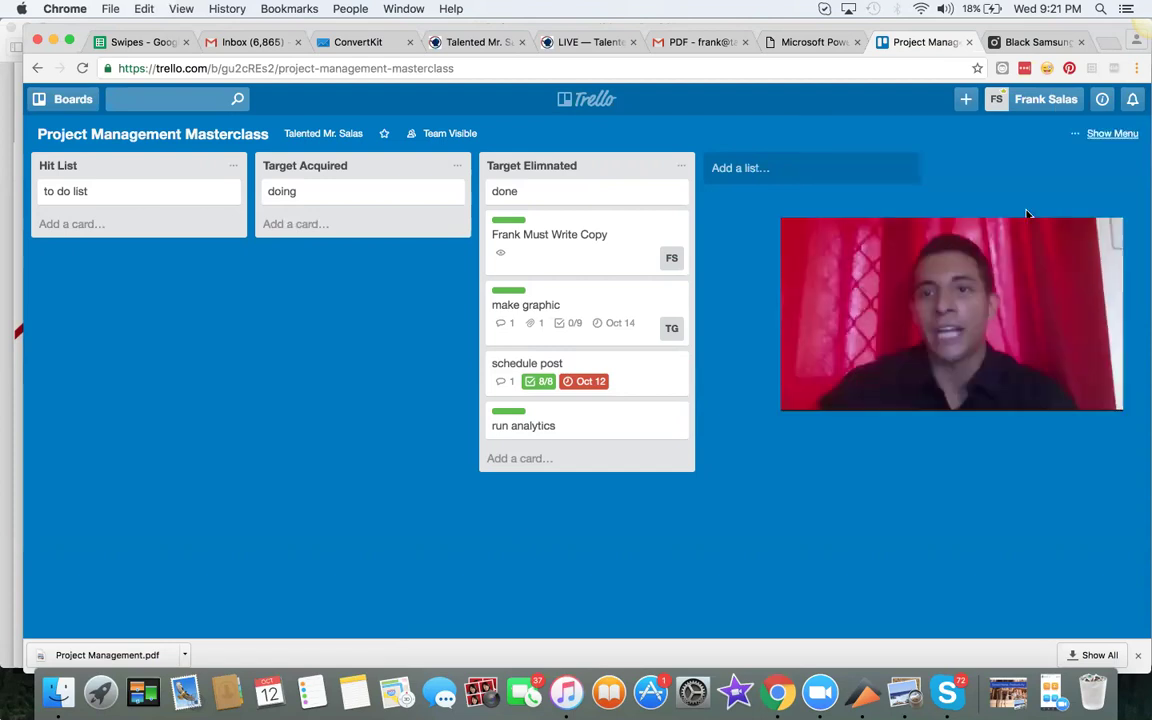
pyautogui.click(965, 99)
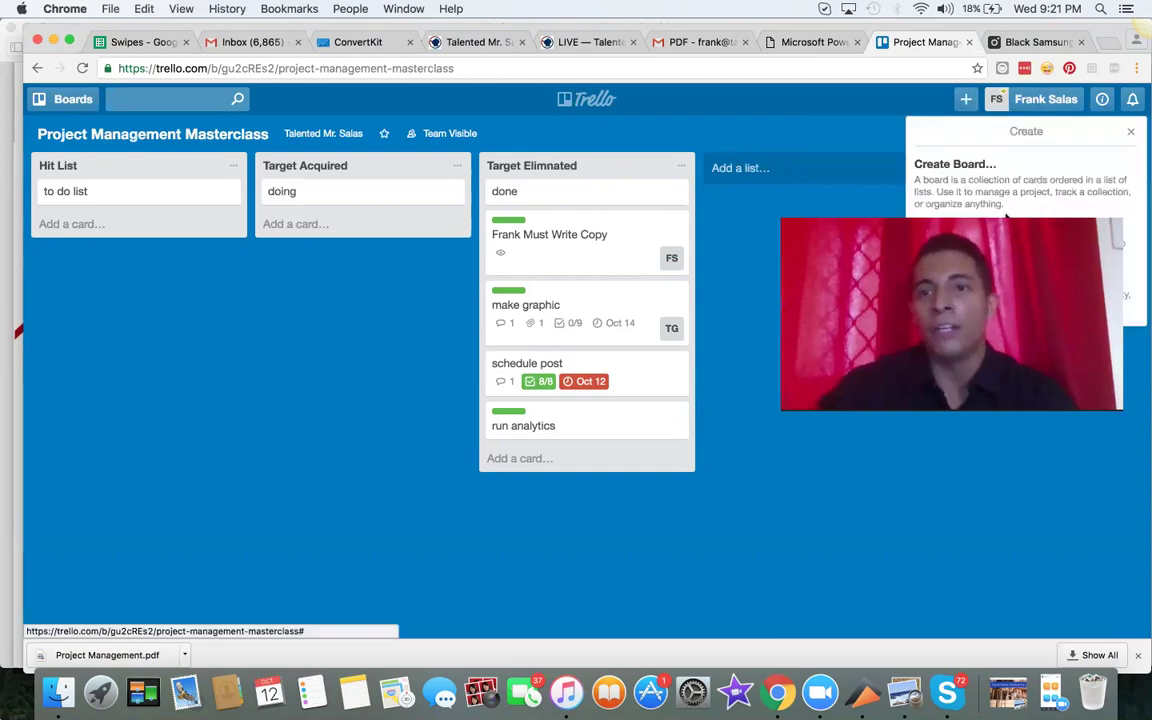
pyautogui.click(1047, 102)
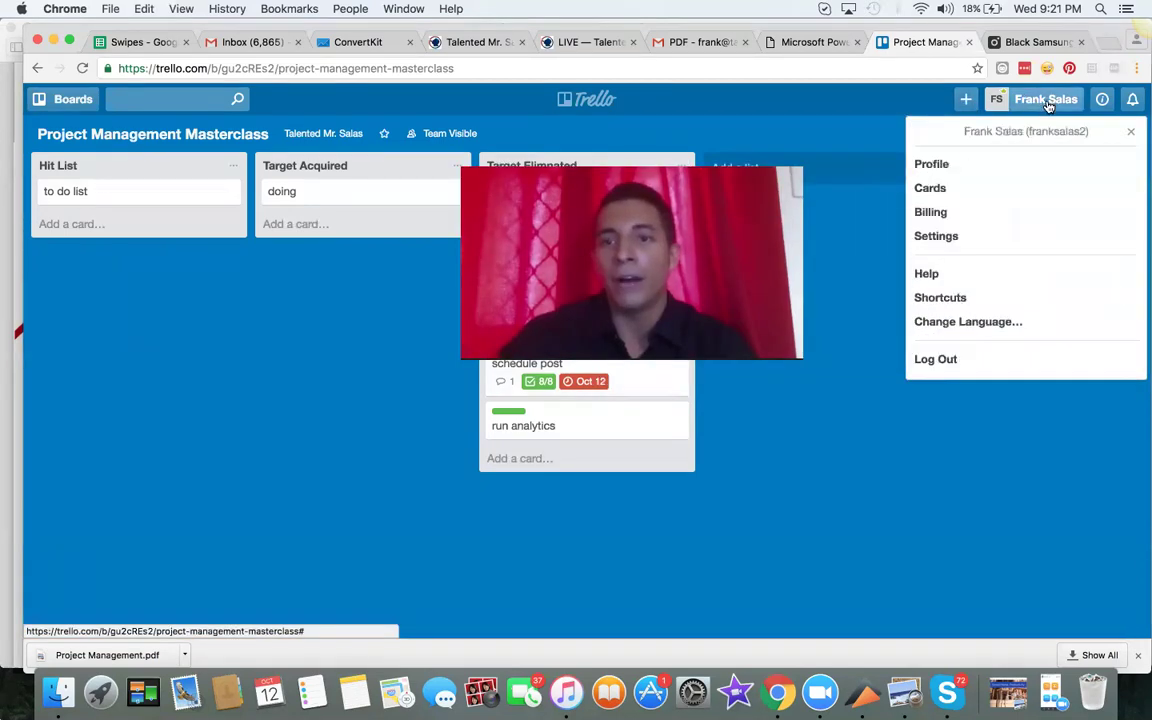
pyautogui.click(965, 99)
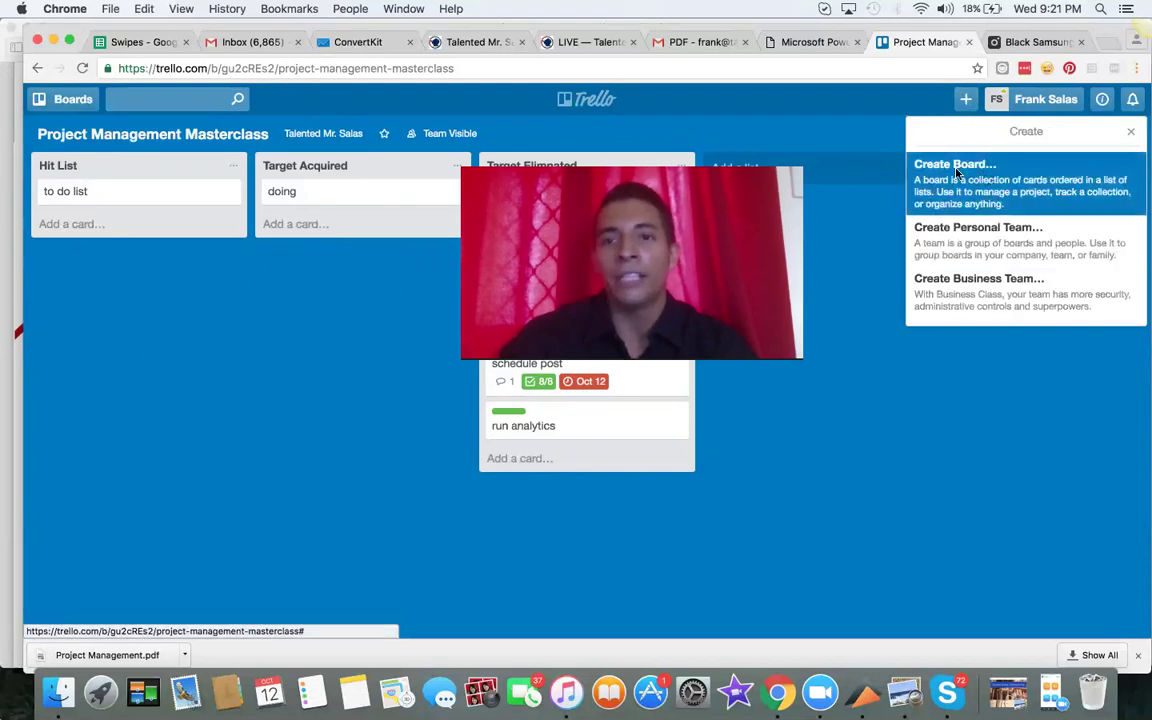
# Look at the other Project Management Masterclass board and switch to the Welcome Board.
pyautogui.click(72, 99)
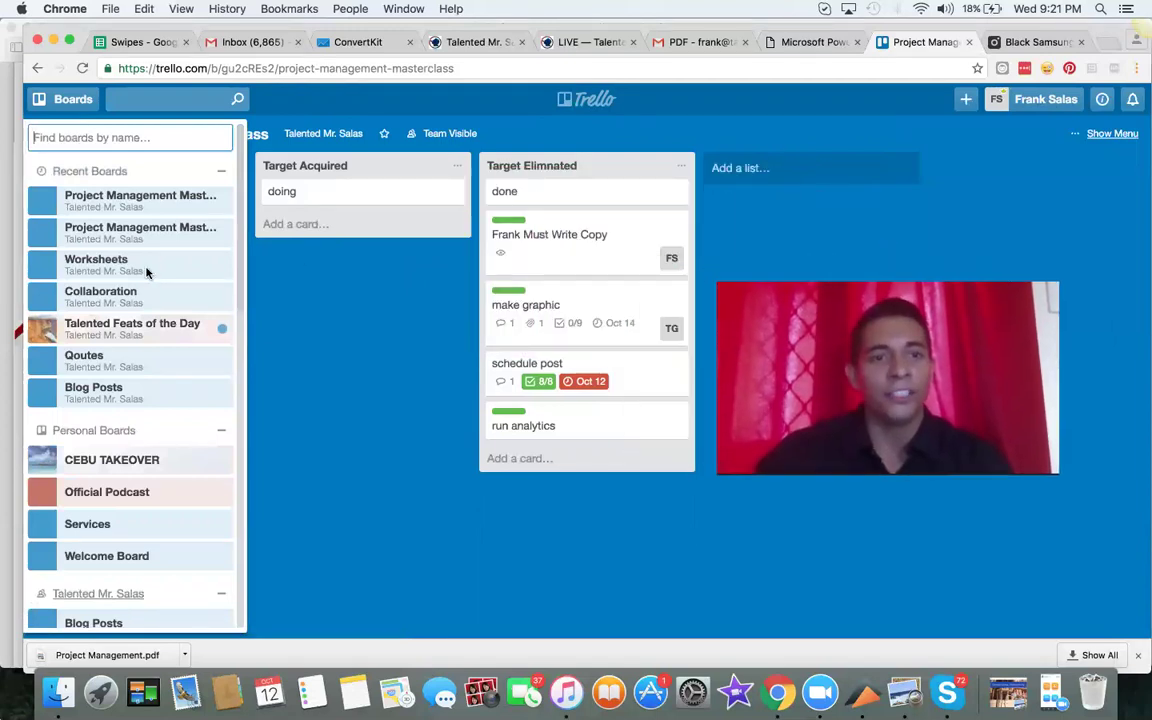
pyautogui.click(139, 234)
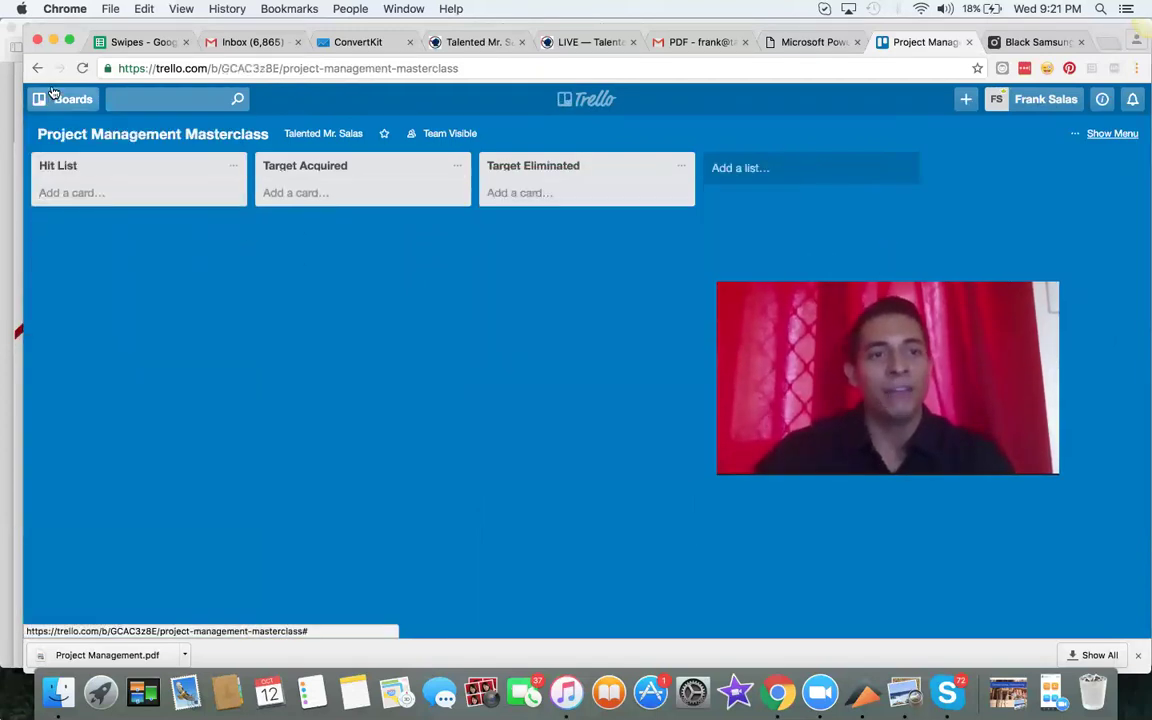
pyautogui.click(57, 95)
pyautogui.click(113, 550)
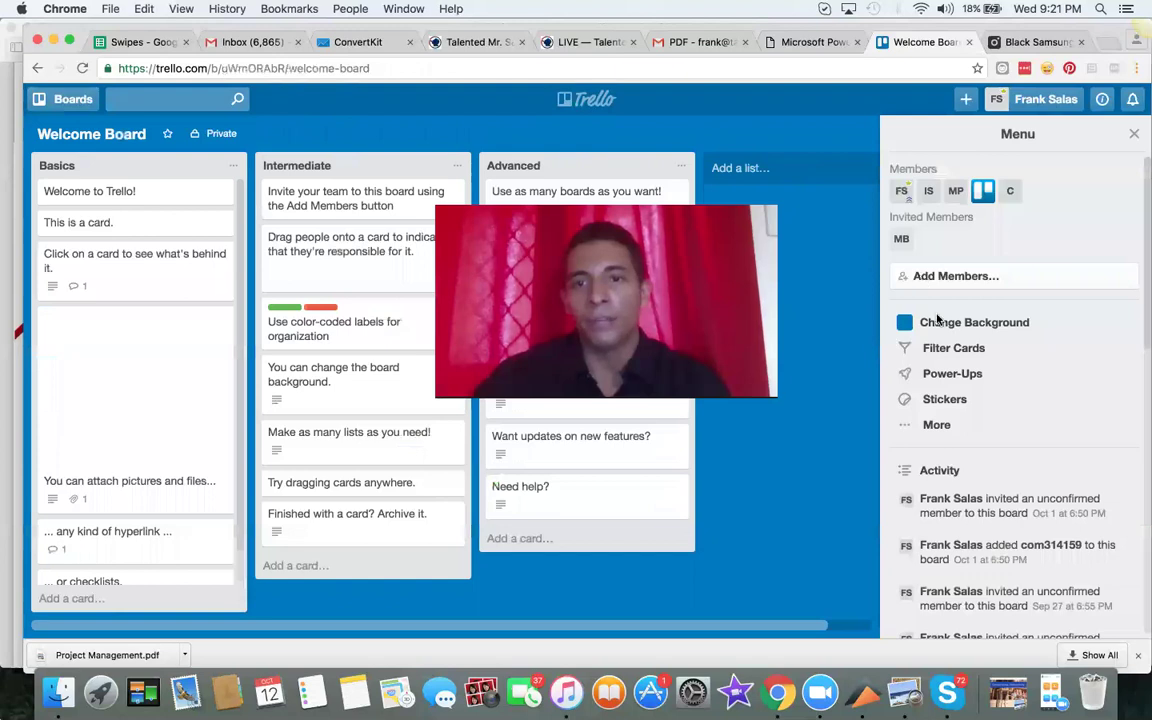
# Review the Welcome Board's additional options and generate the special link for inviting people.
pyautogui.click(1036, 427)
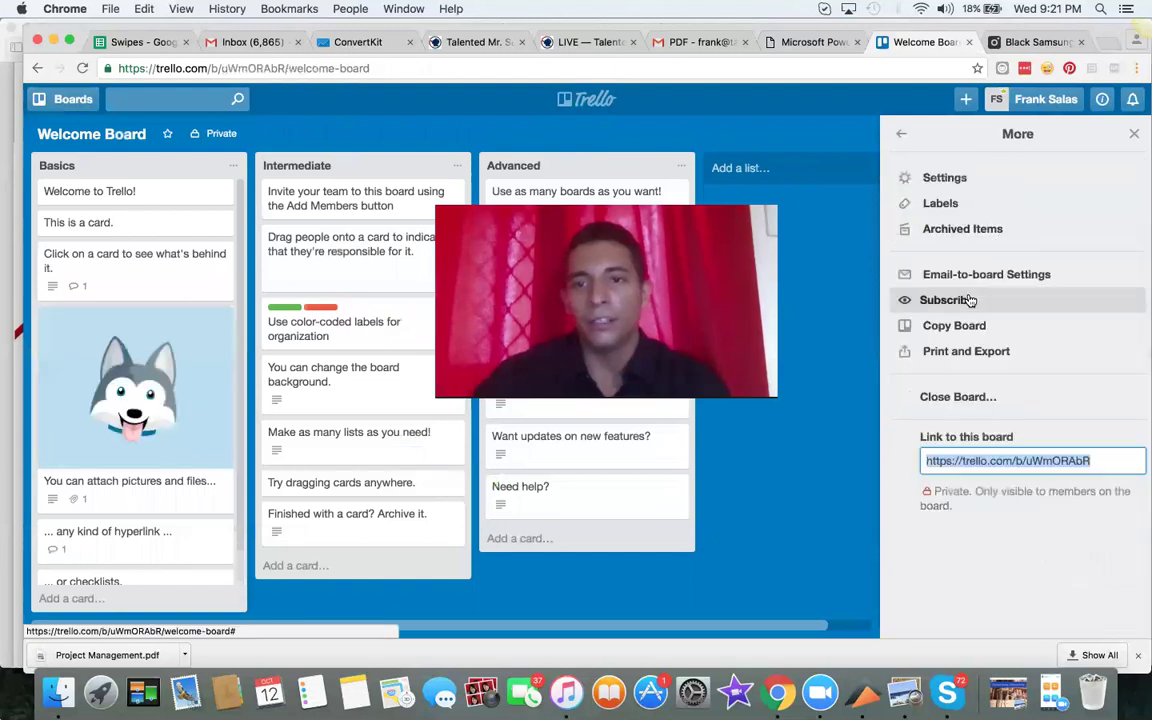
pyautogui.click(901, 136)
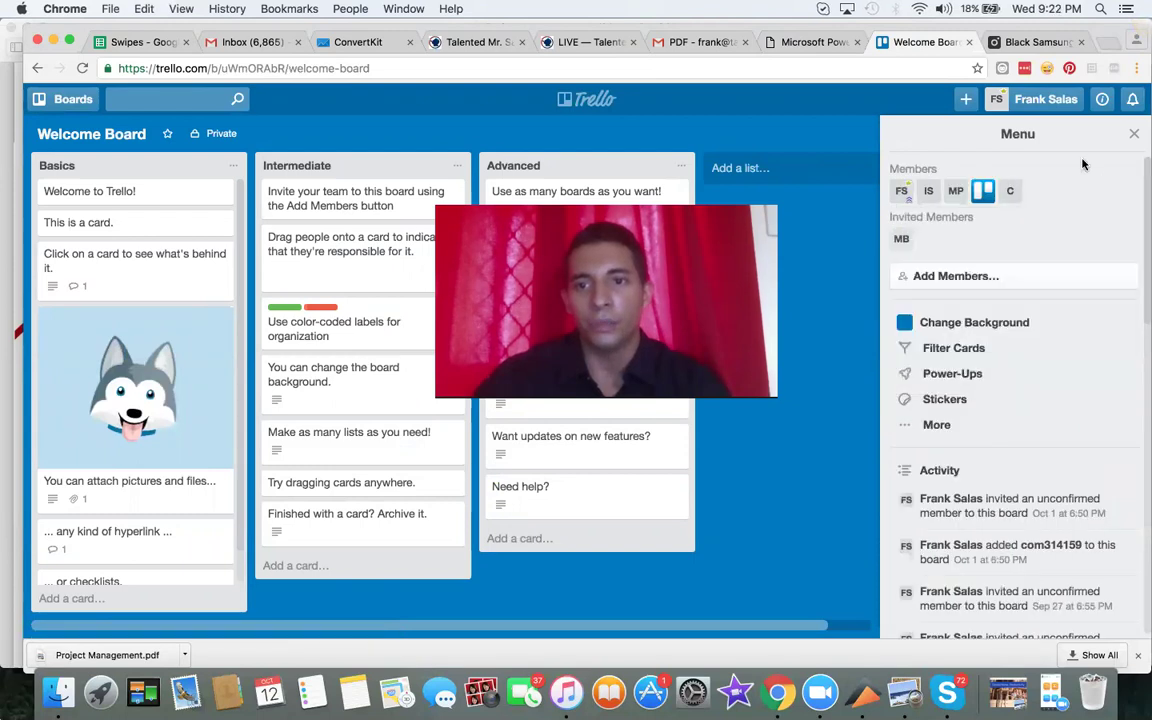
pyautogui.click(918, 276)
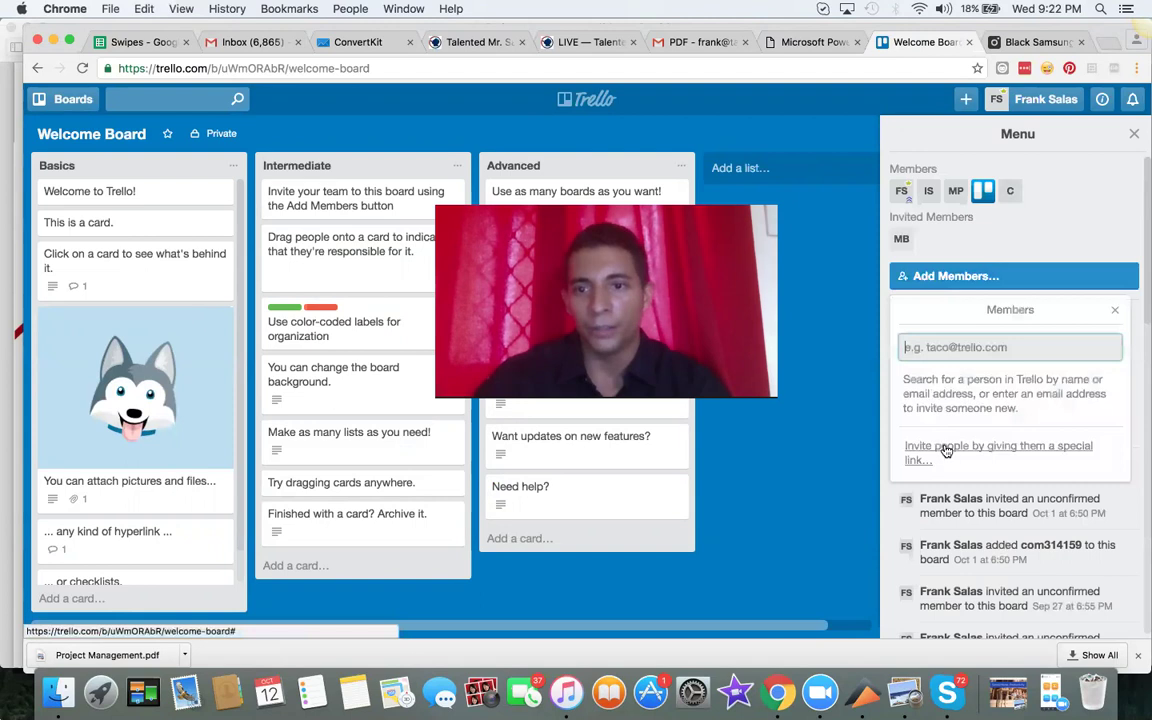
pyautogui.click(950, 455)
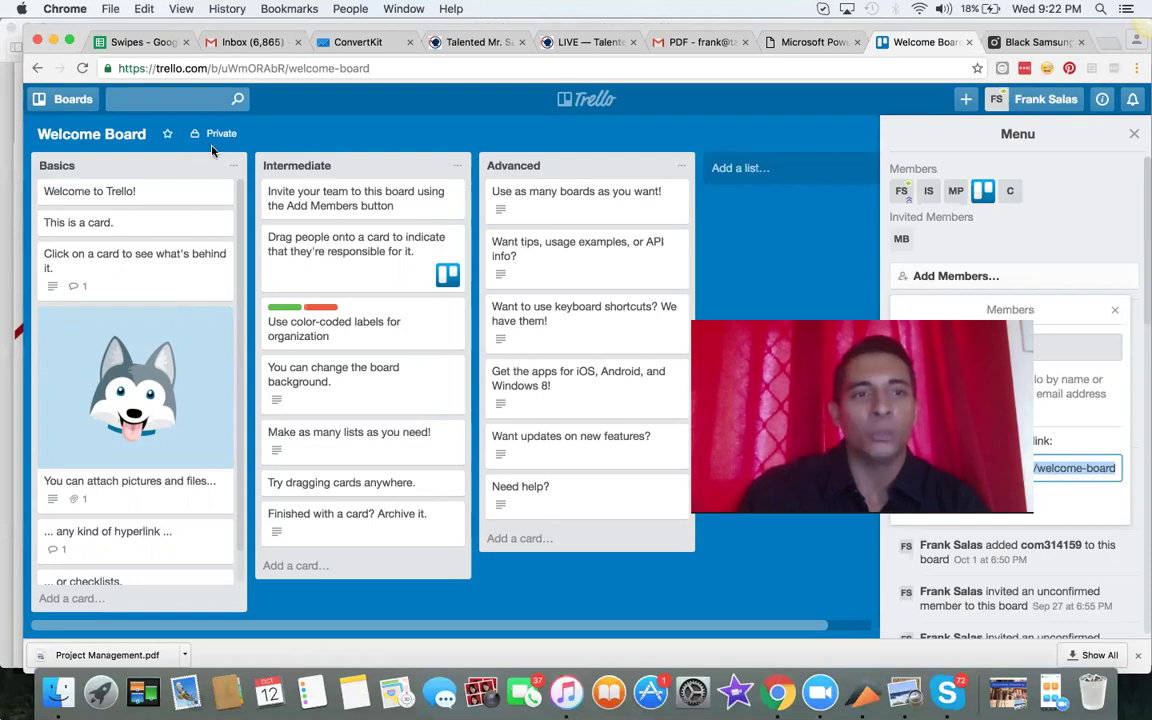
pyautogui.click(1134, 133)
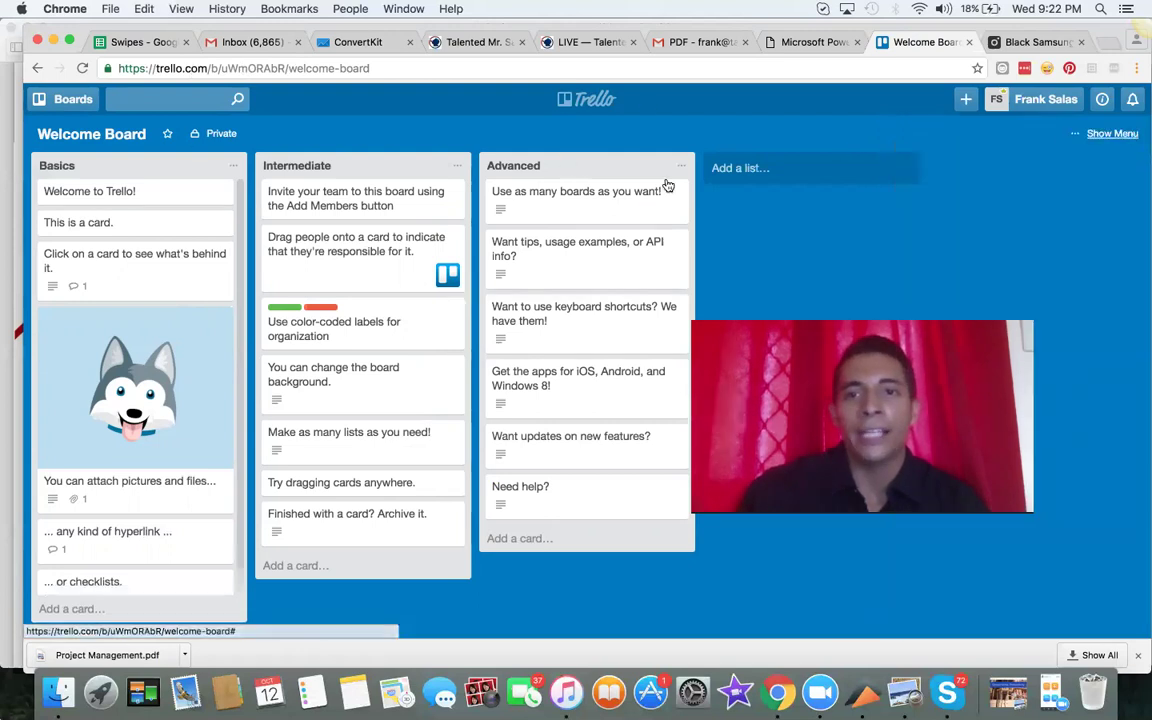
# Try a light green background on the Welcome Board, and set it to the tropical sea photo instead.
pyautogui.click(1111, 134)
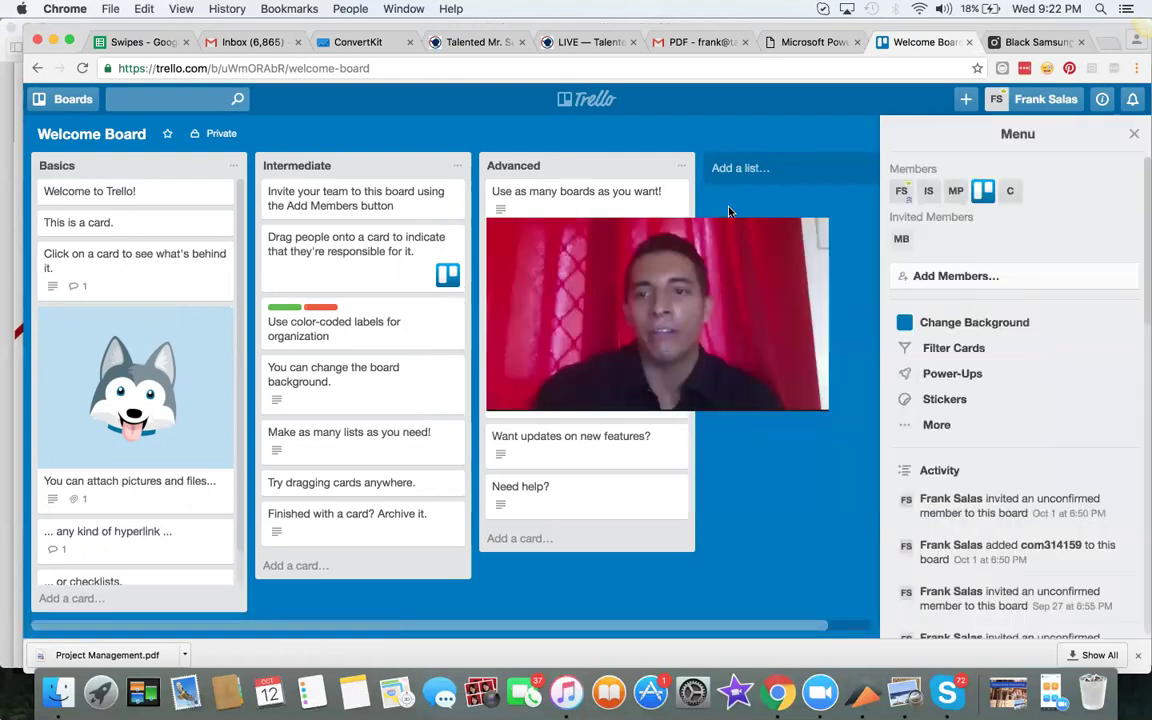
pyautogui.click(990, 323)
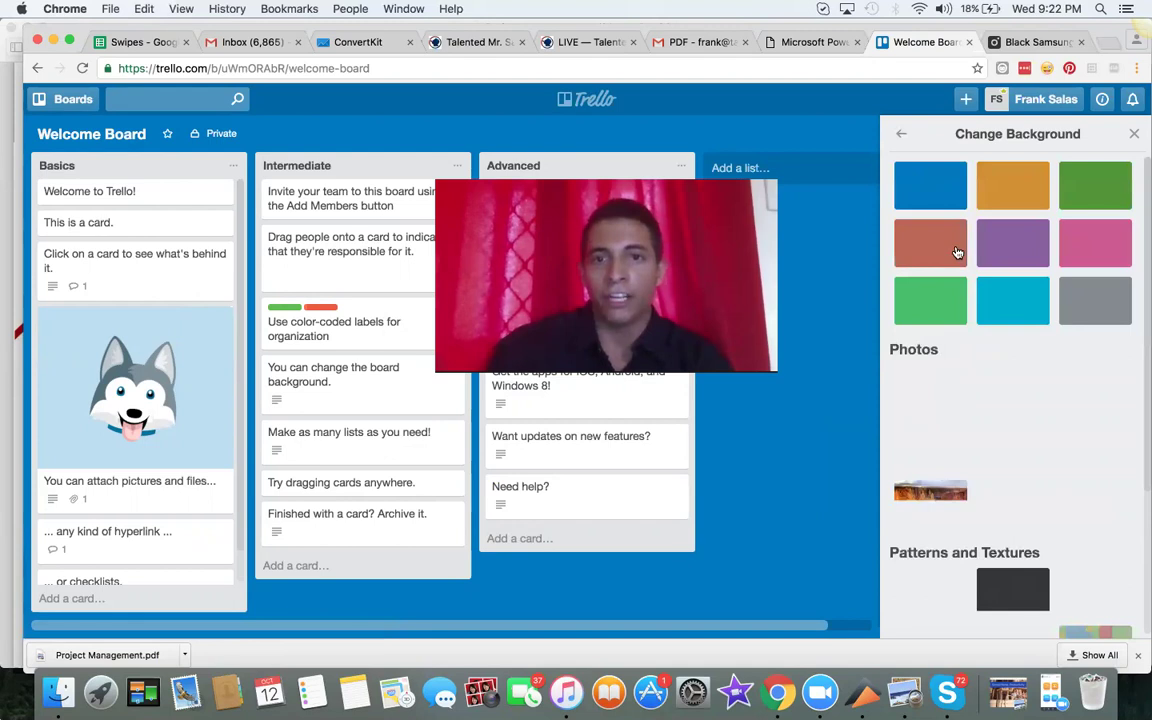
pyautogui.click(930, 300)
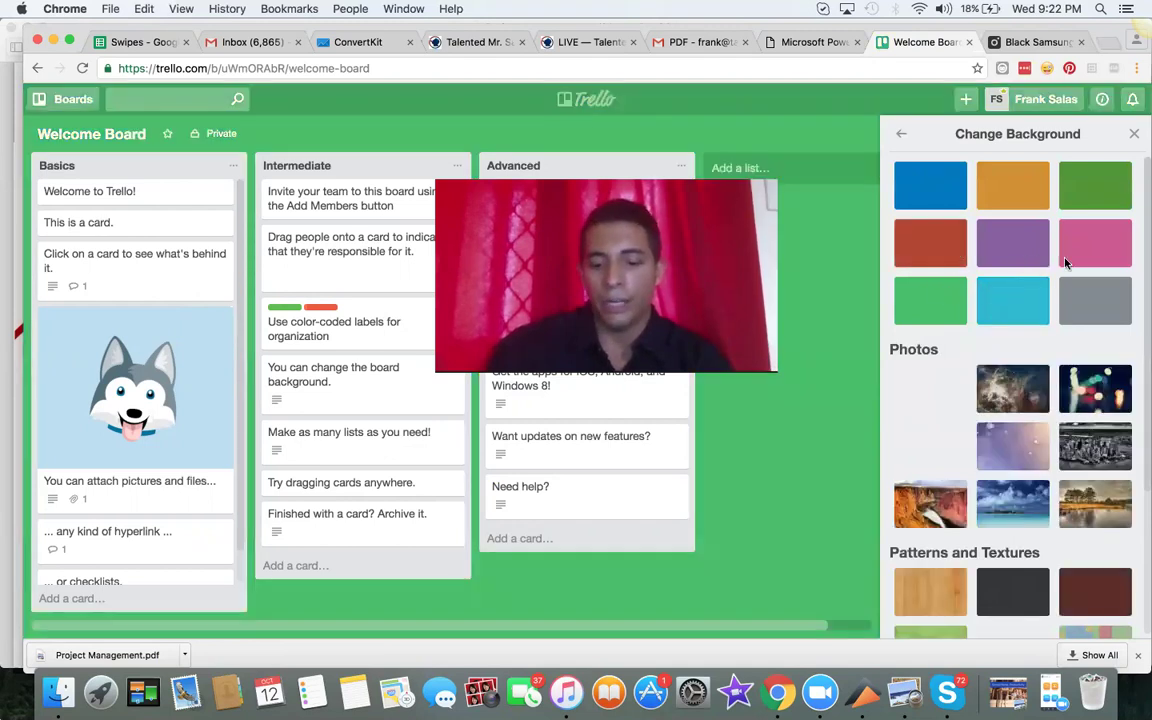
pyautogui.click(1020, 510)
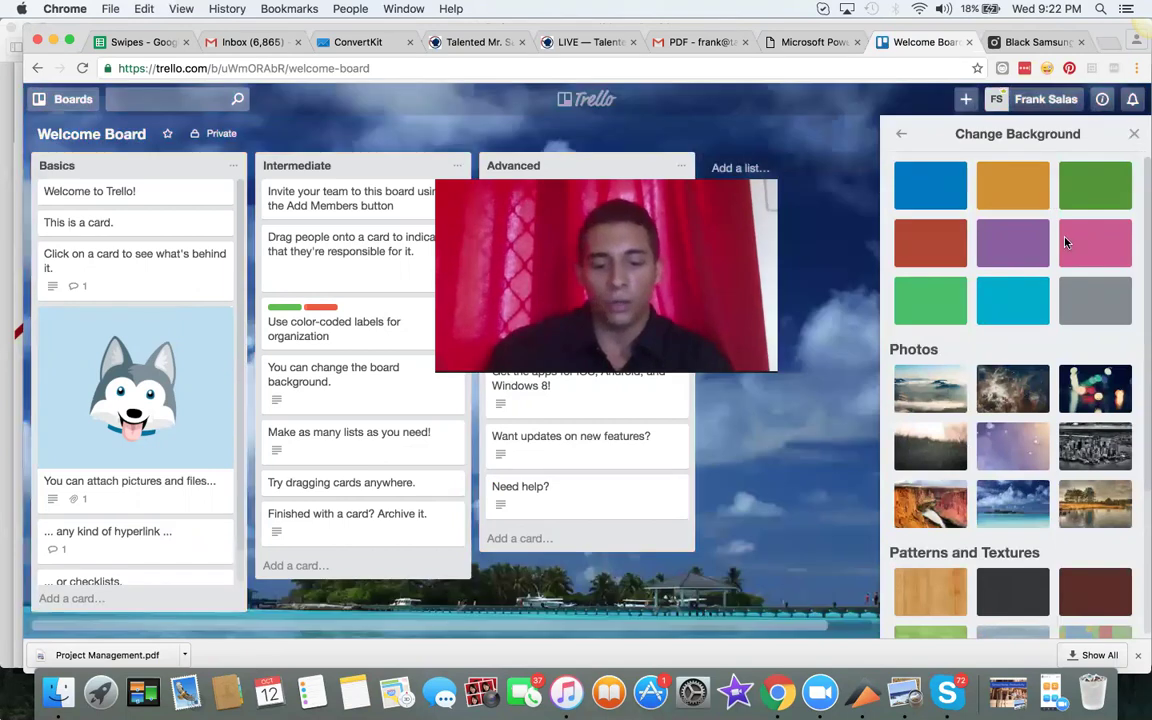
pyautogui.click(1132, 137)
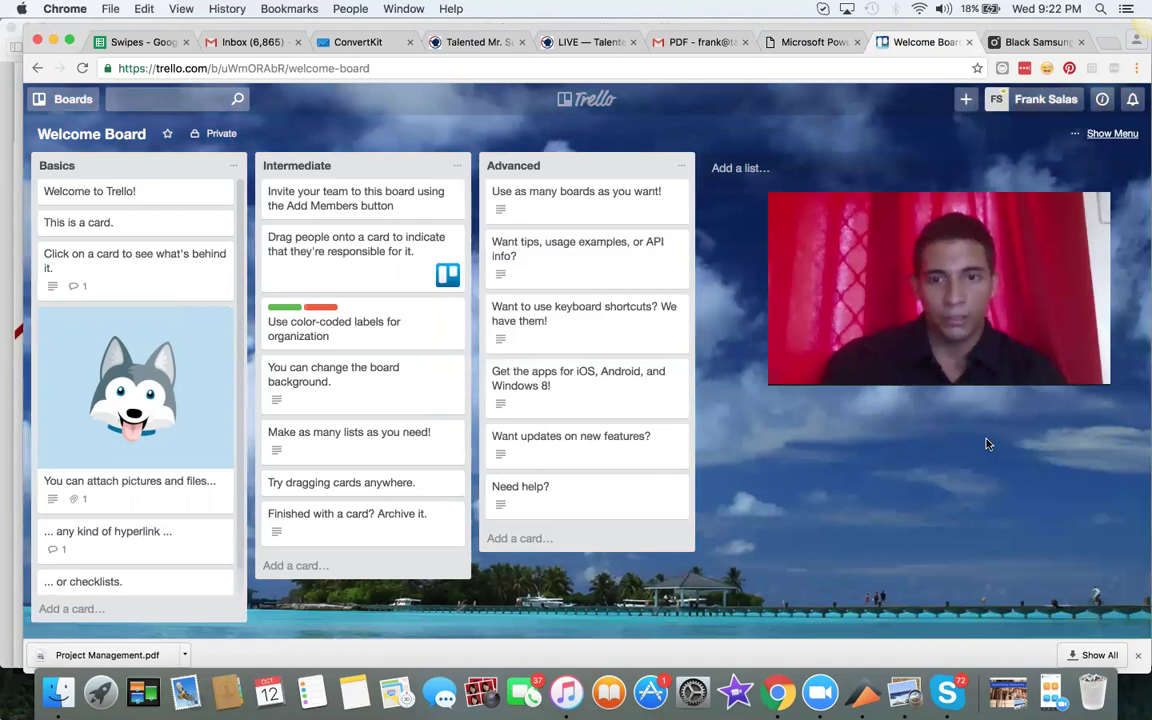
pyautogui.click(669, 167)
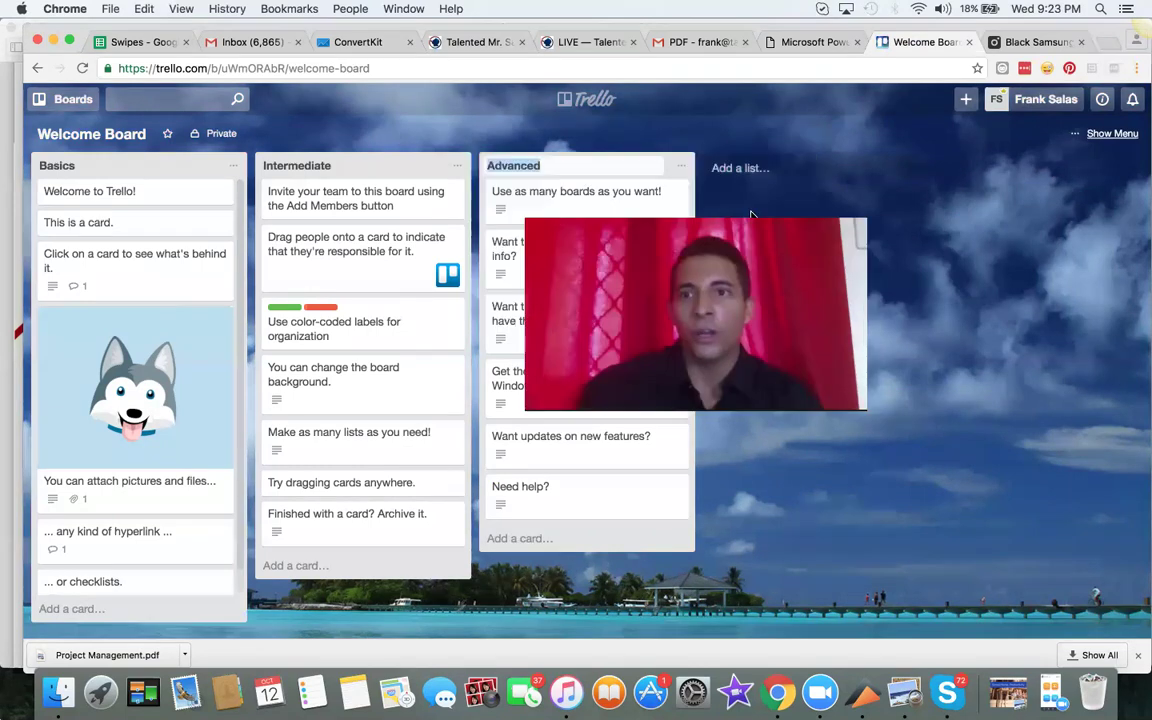
pyautogui.click(1035, 100)
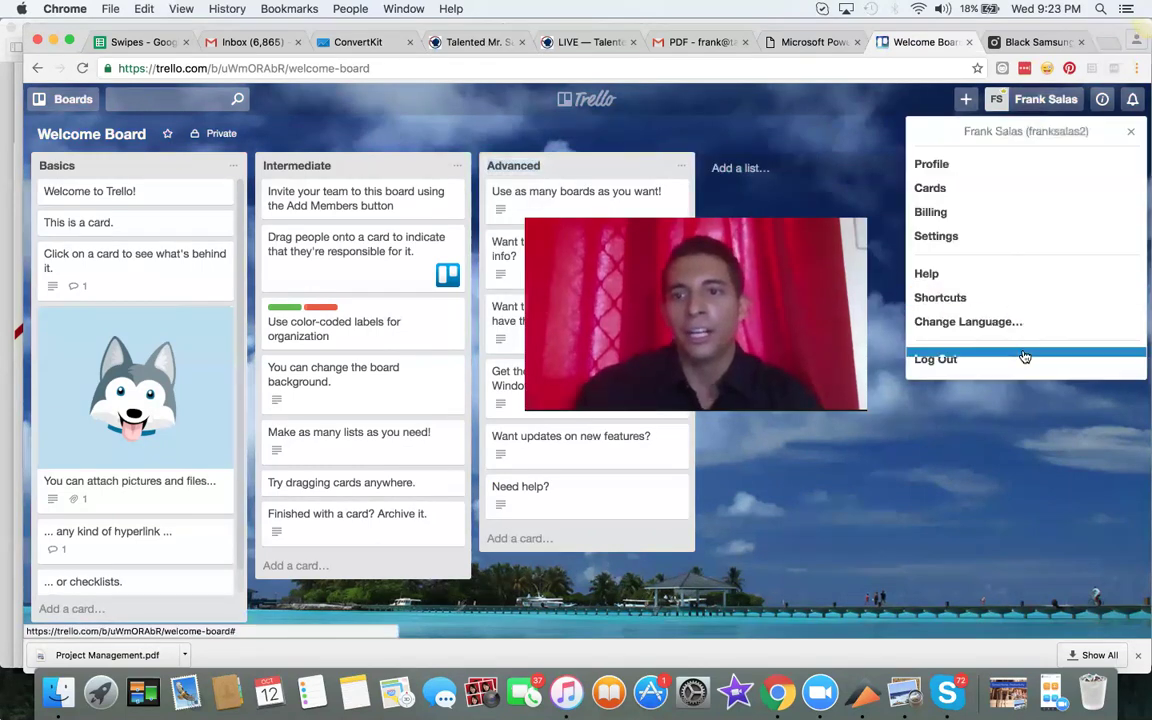
pyautogui.click(904, 385)
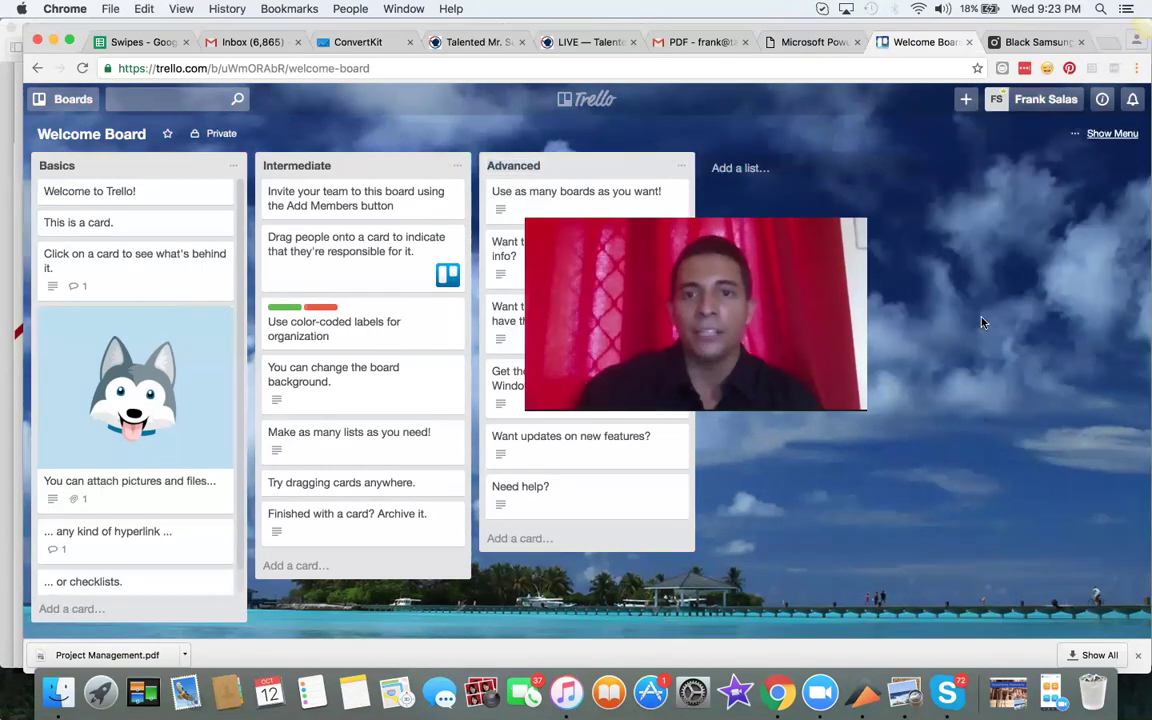